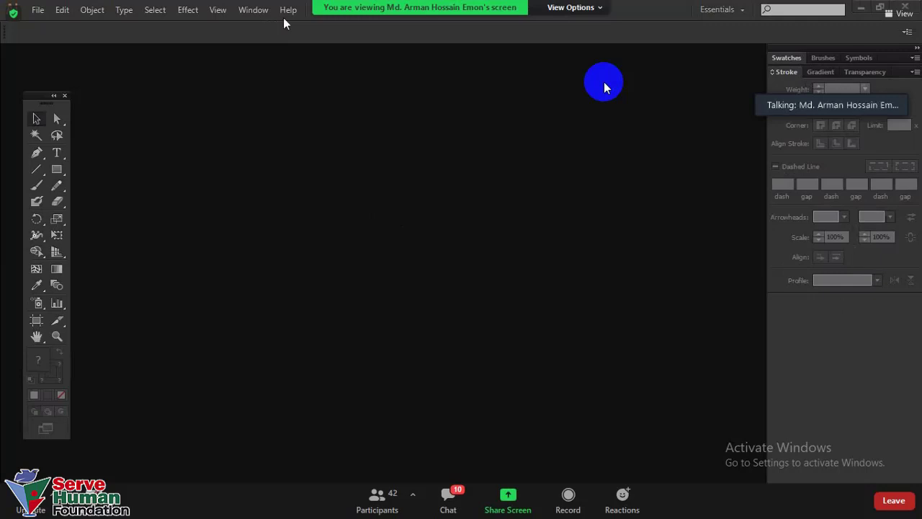
- Show the Pathfinder panel and pop it out of the collapsed panel group
left_click(253, 11)
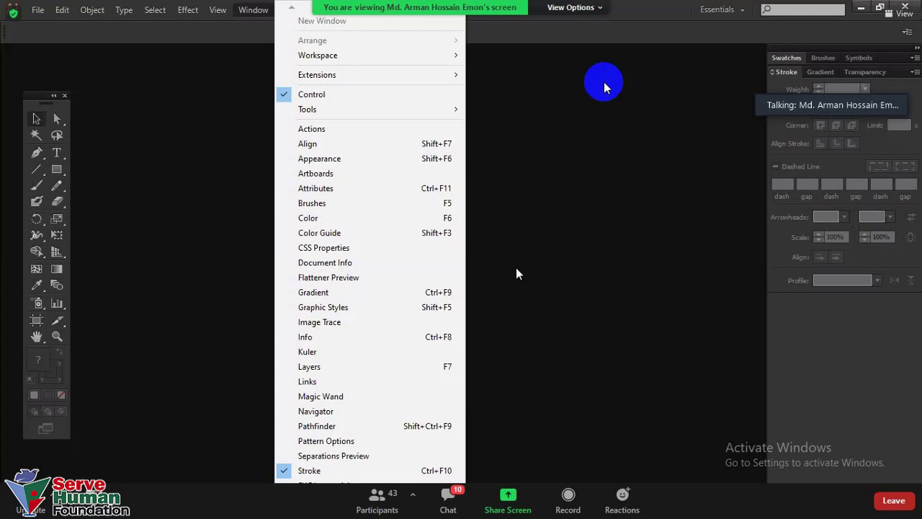
left_click(323, 428)
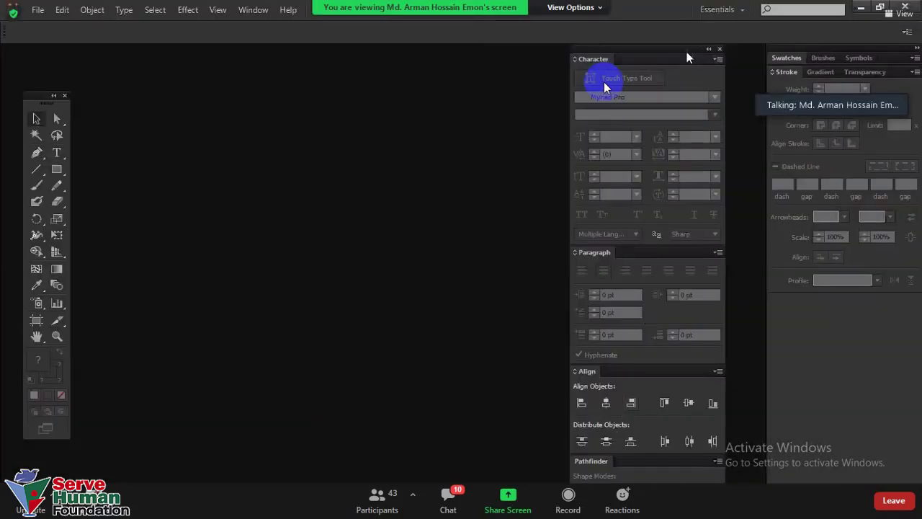
left_click(709, 49)
left_click(584, 153)
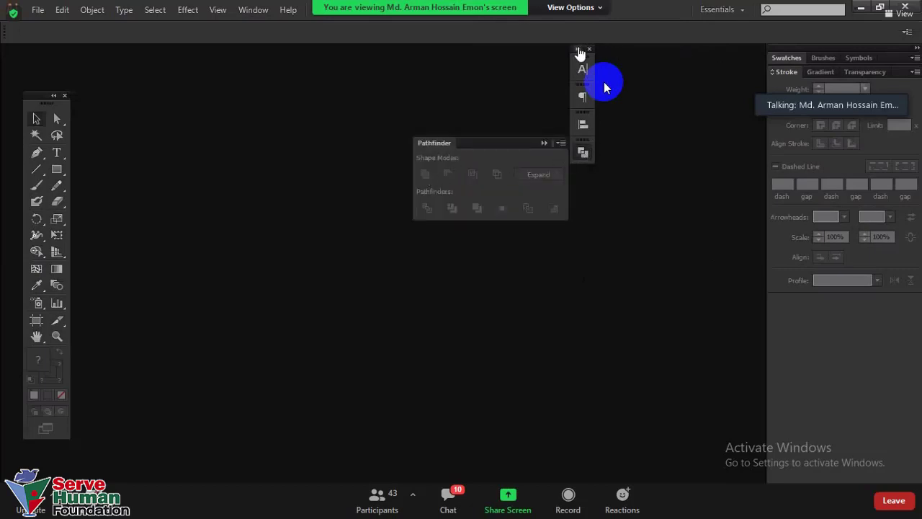
- Hide the Pathfinder panel again and close the remaining panel group
left_click(257, 10)
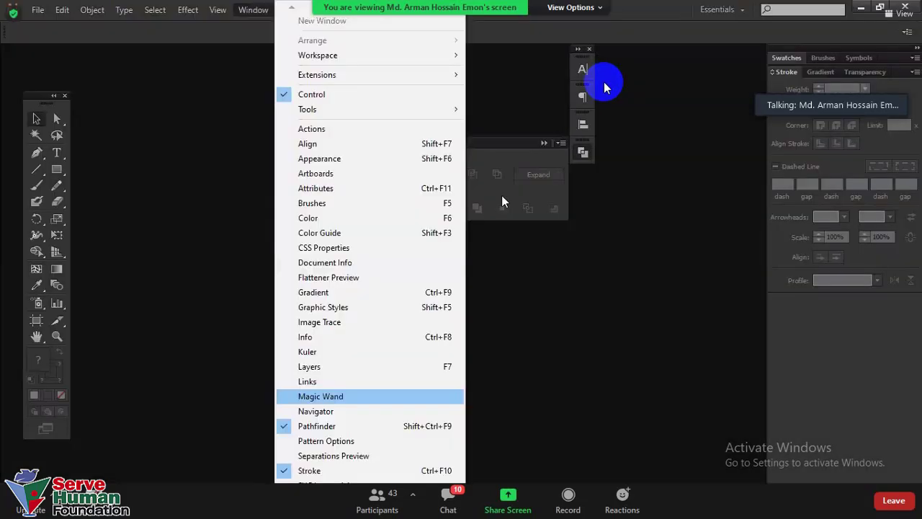
left_click(566, 123)
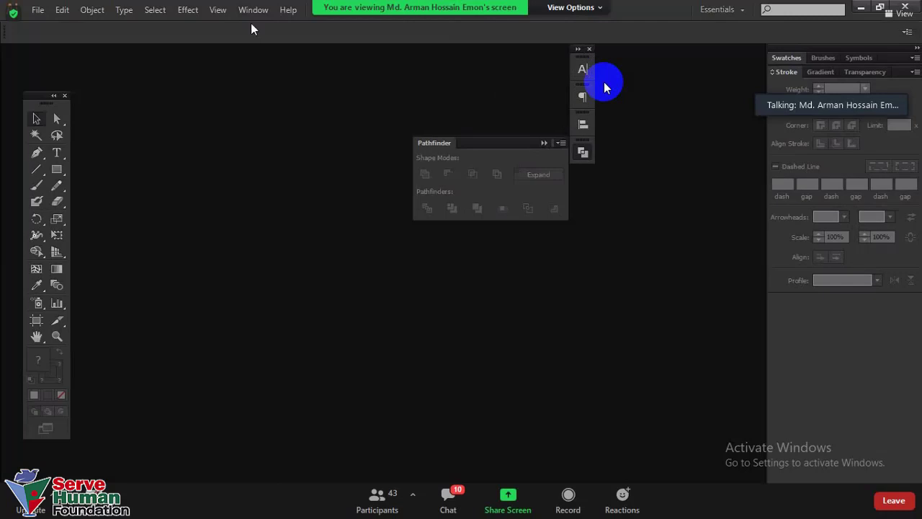
left_click(251, 12)
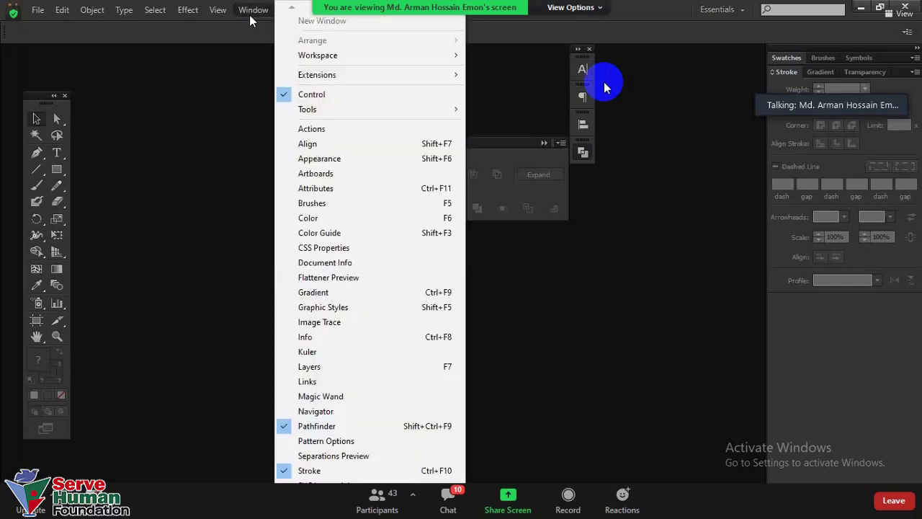
left_click(284, 428)
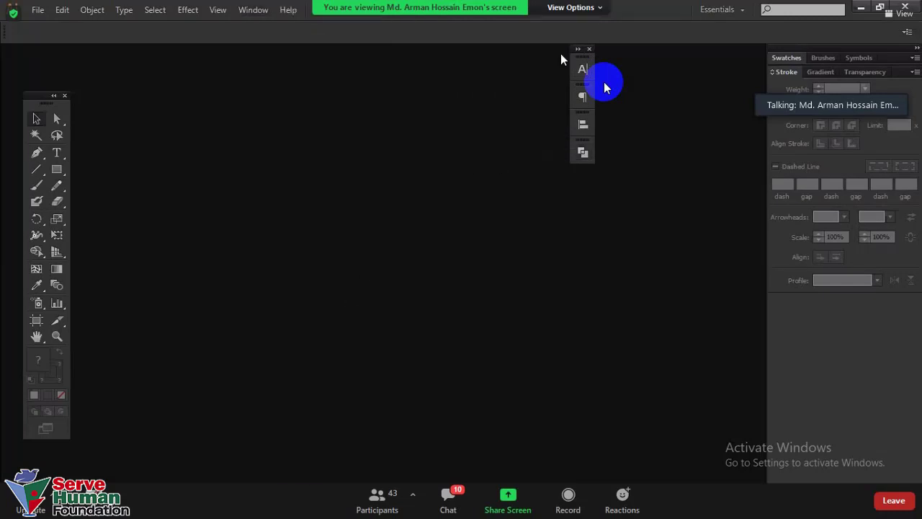
left_click(578, 49)
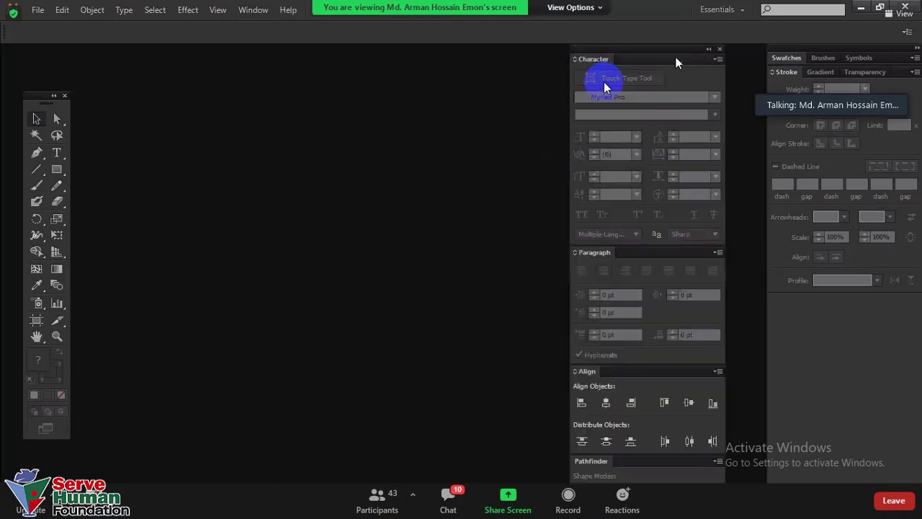
left_click(578, 50)
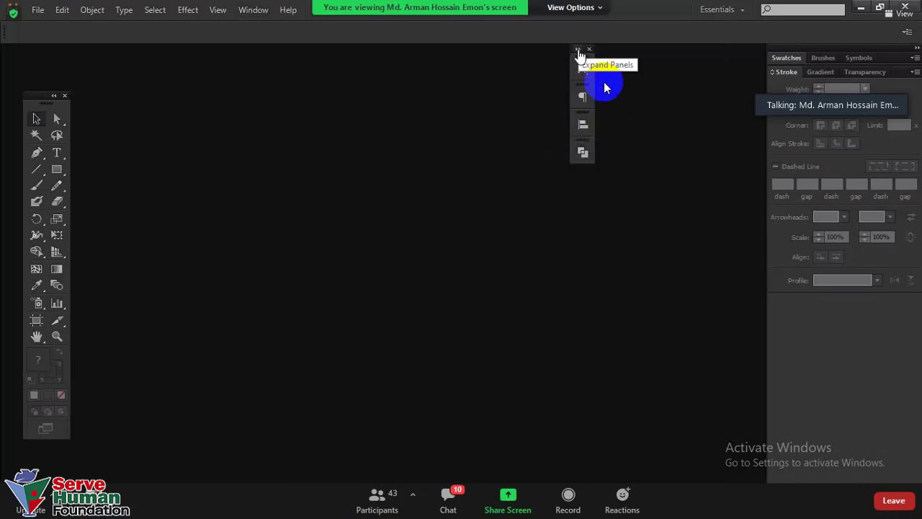
left_click(589, 49)
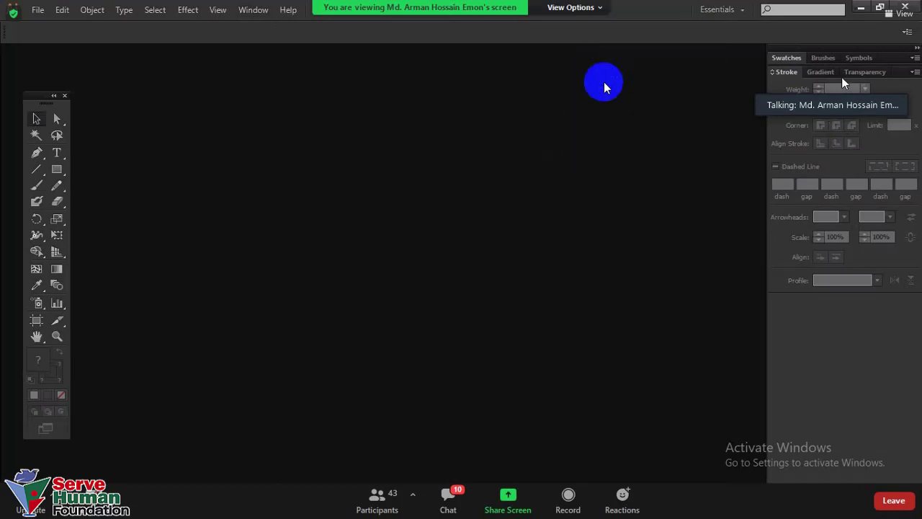
left_click(257, 12)
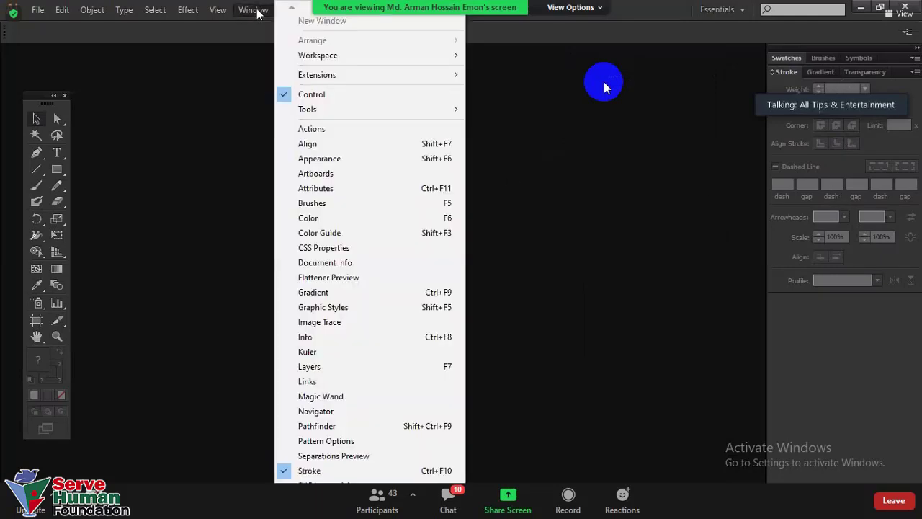
mouse_move(308, 109)
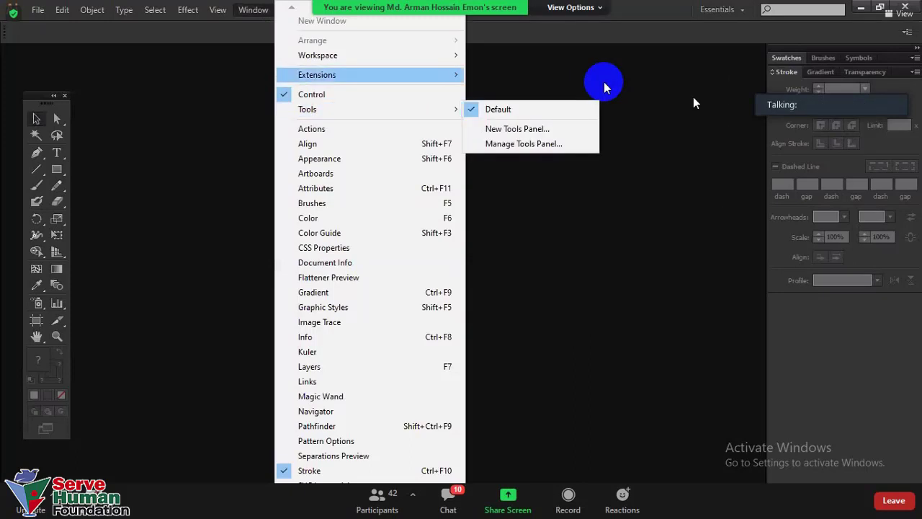
left_click(604, 87)
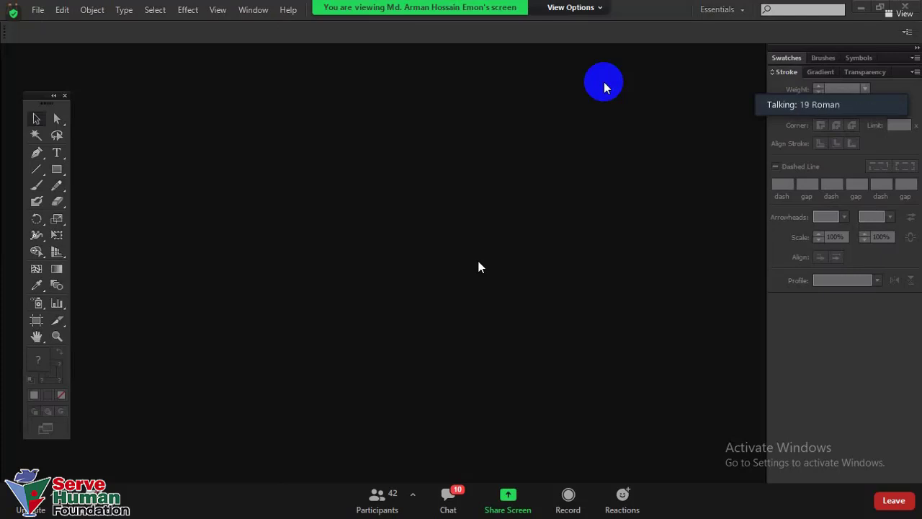
- Open the New Document settings, move the window left, then cancel
left_click(37, 14)
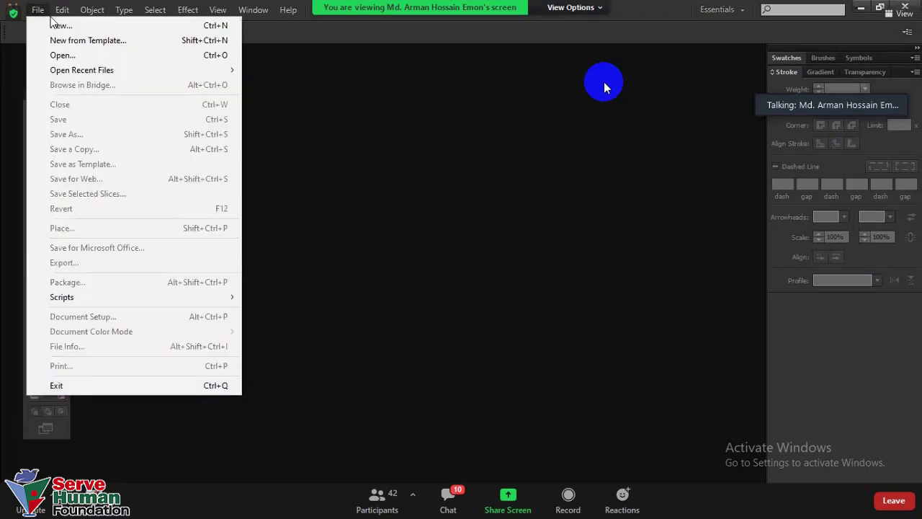
left_click(44, 27)
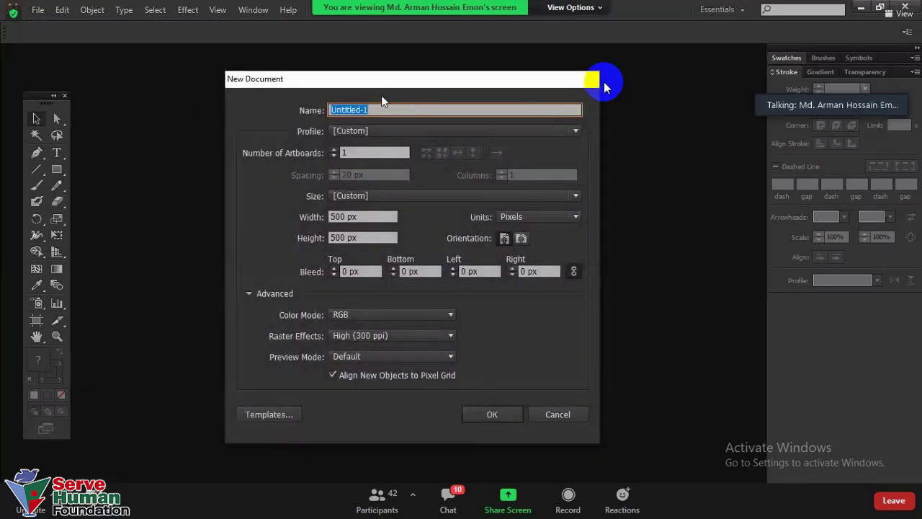
left_click_drag(254, 83, 184, 80)
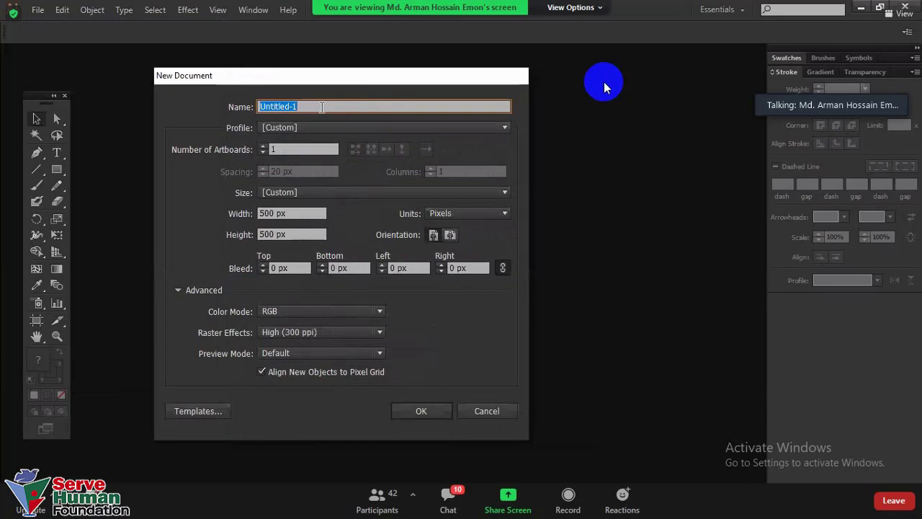
left_click(492, 411)
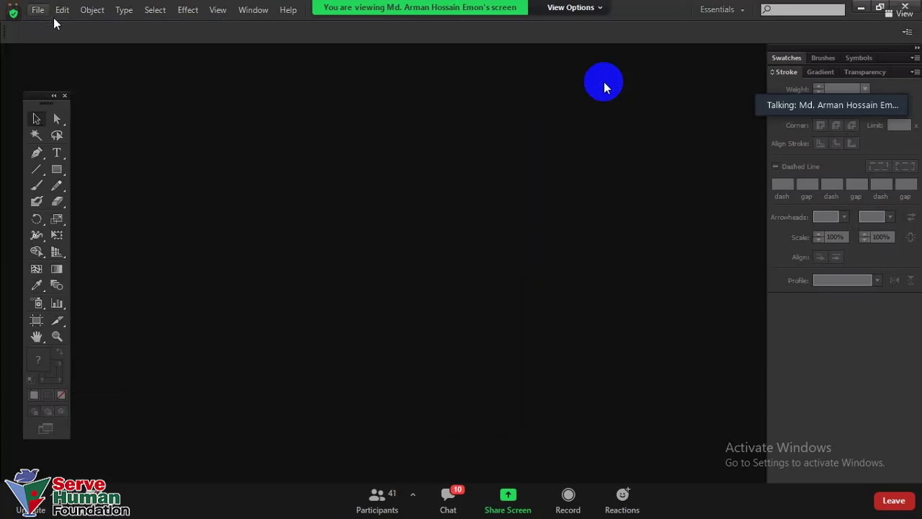
- Reopen the New Document settings, dismiss them with Escape, and reopen the File menu
left_click(38, 9)
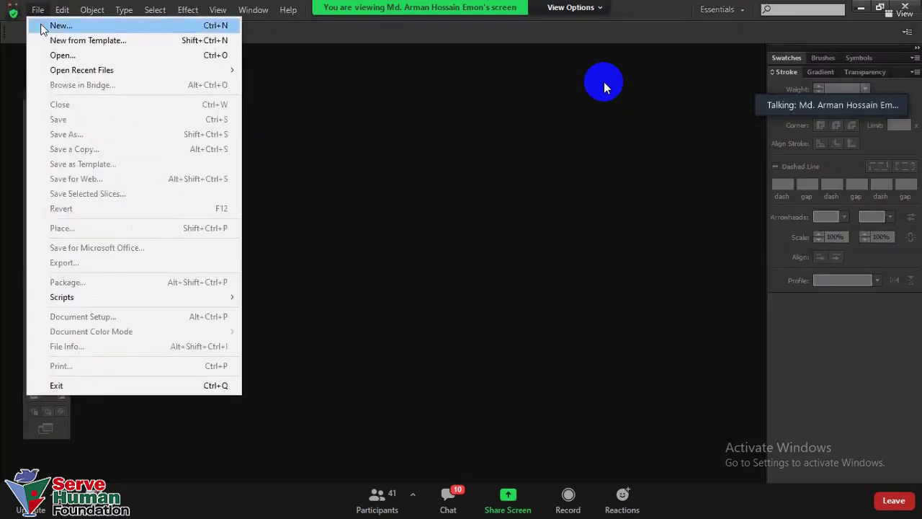
left_click(41, 26)
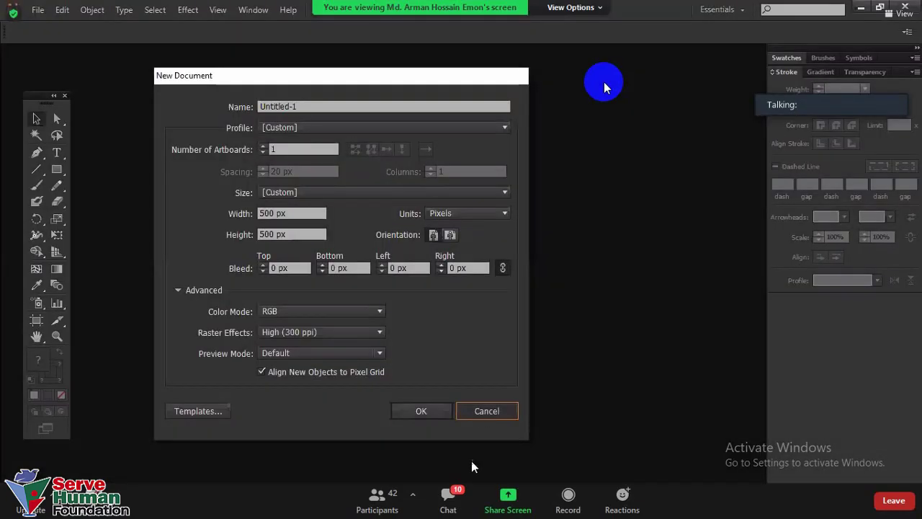
key("Escape")
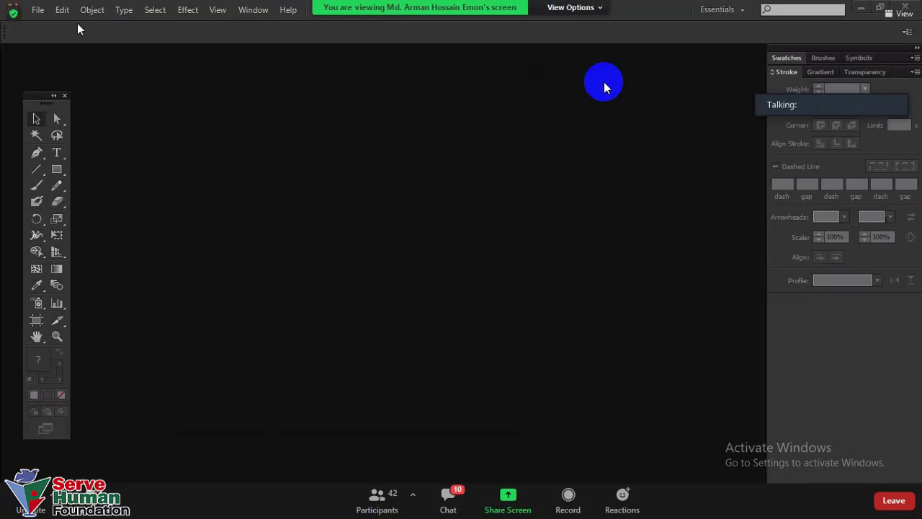
left_click(38, 10)
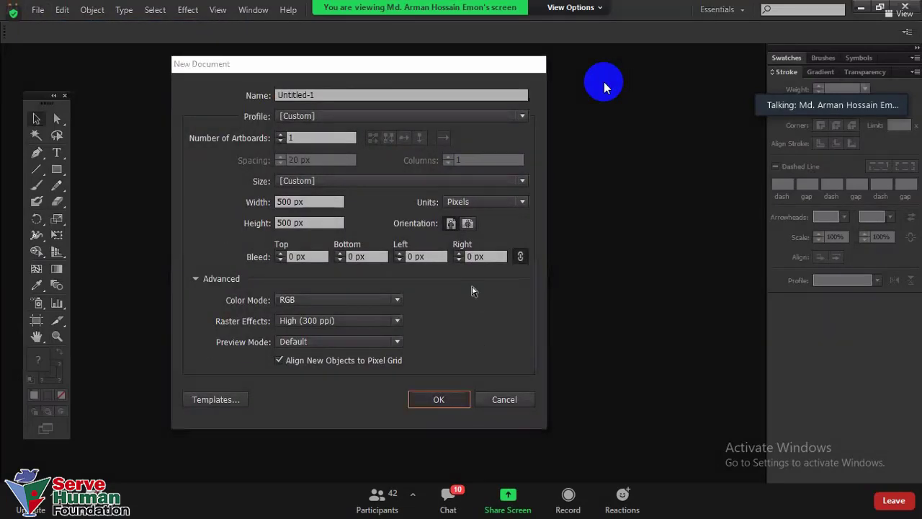
type("Business Card Design")
- Name the new document Business Card Design and choose the Print profile (Letter, CMYK)
key("Return")
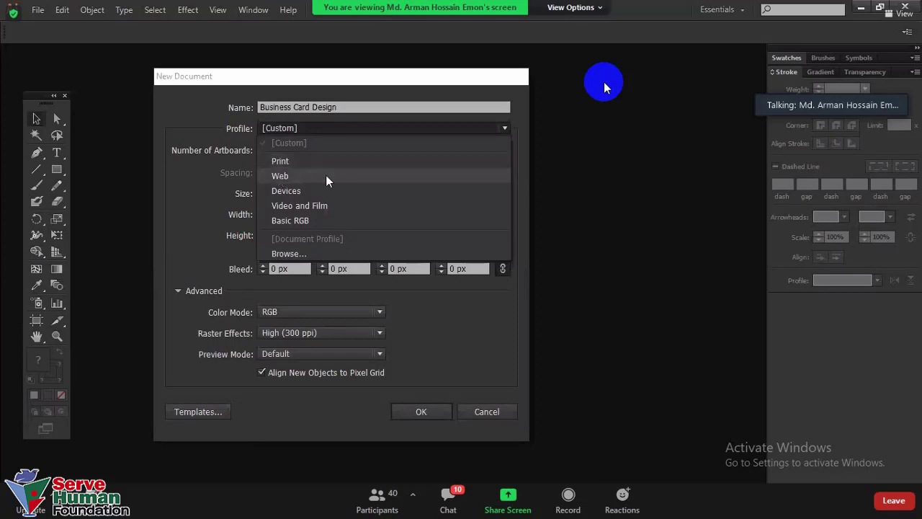
left_click(451, 435)
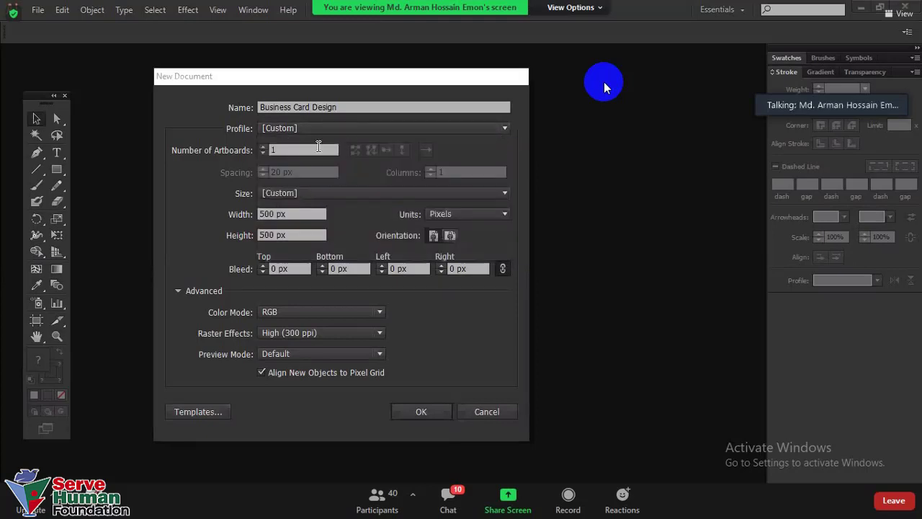
left_click(300, 129)
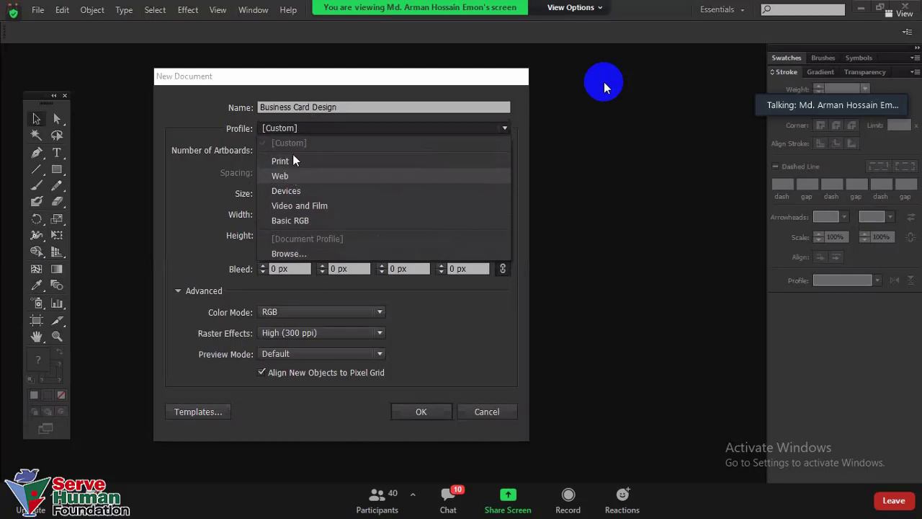
left_click(351, 107)
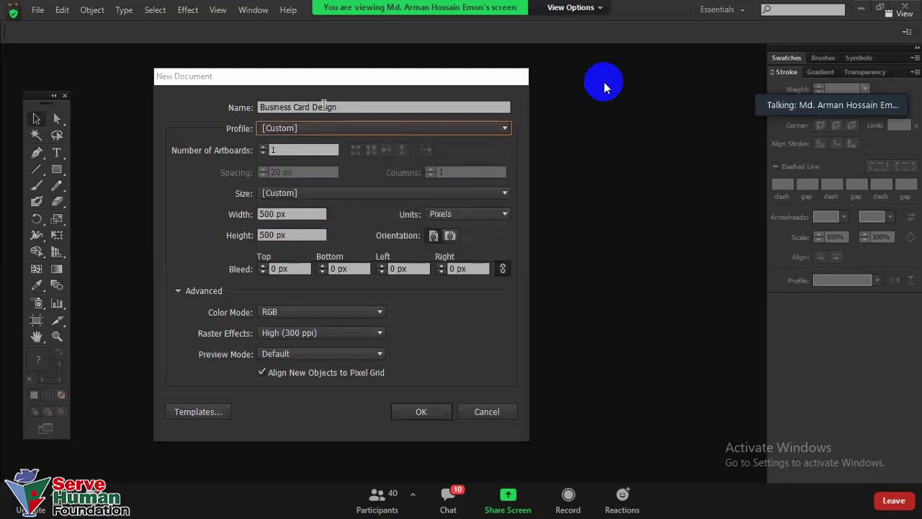
left_click(282, 105)
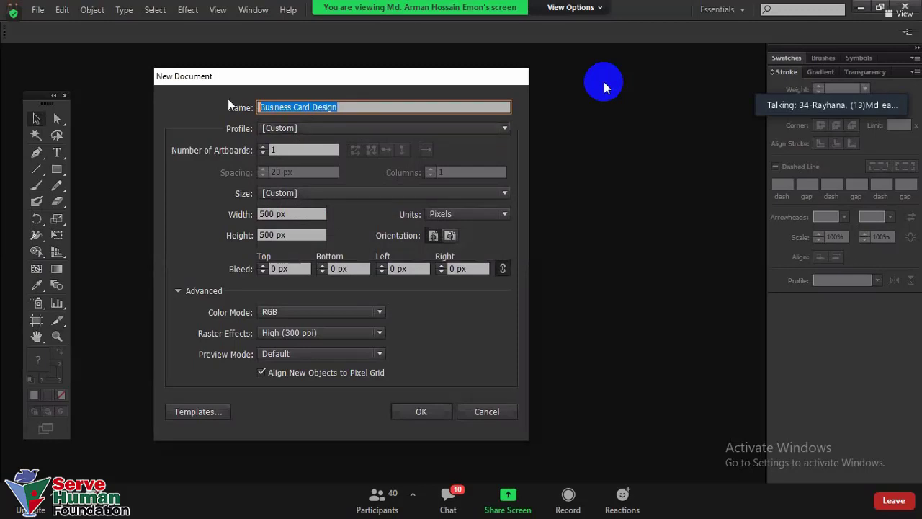
left_click(296, 132)
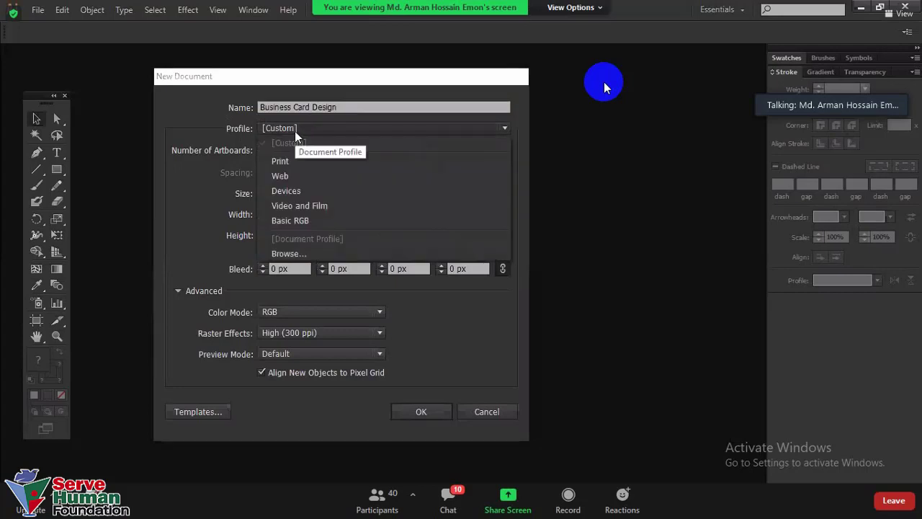
left_click(289, 160)
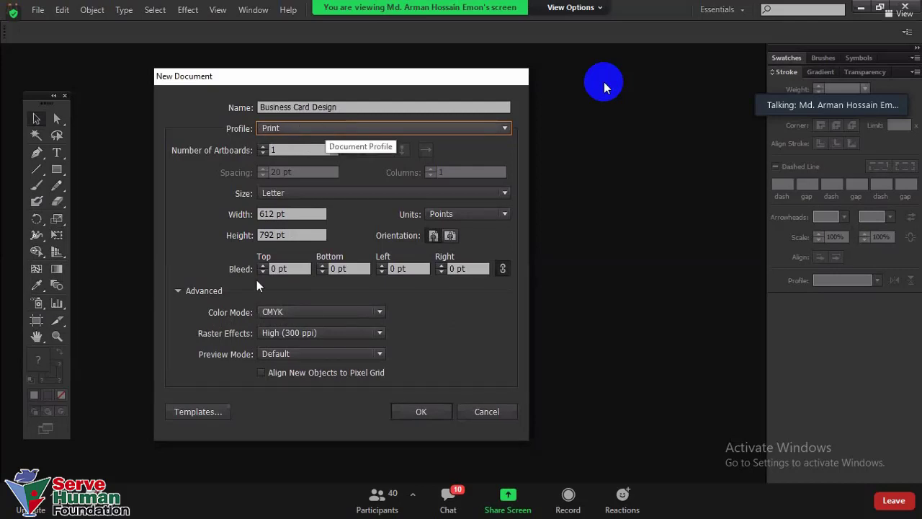
- Raise the artboard count to 2 and back to 1, then show the Size presets
left_click(281, 149)
double_click(289, 151)
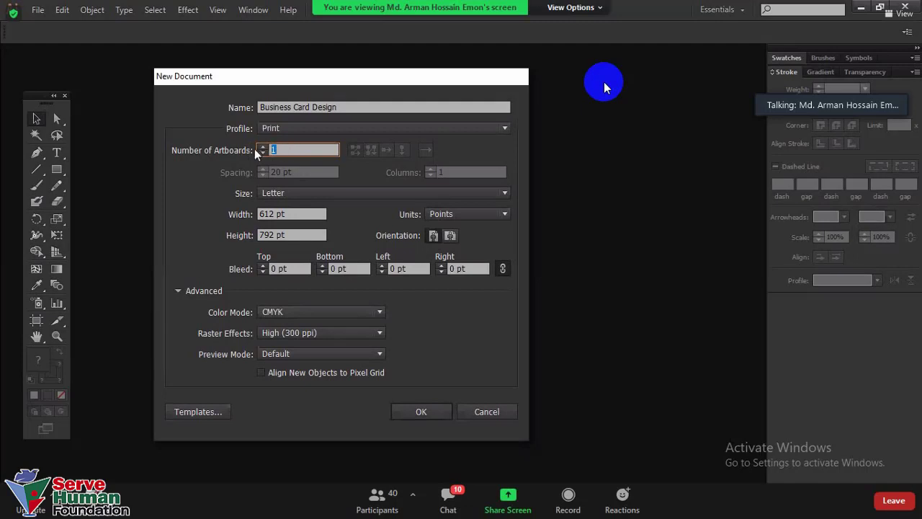
left_click(263, 147)
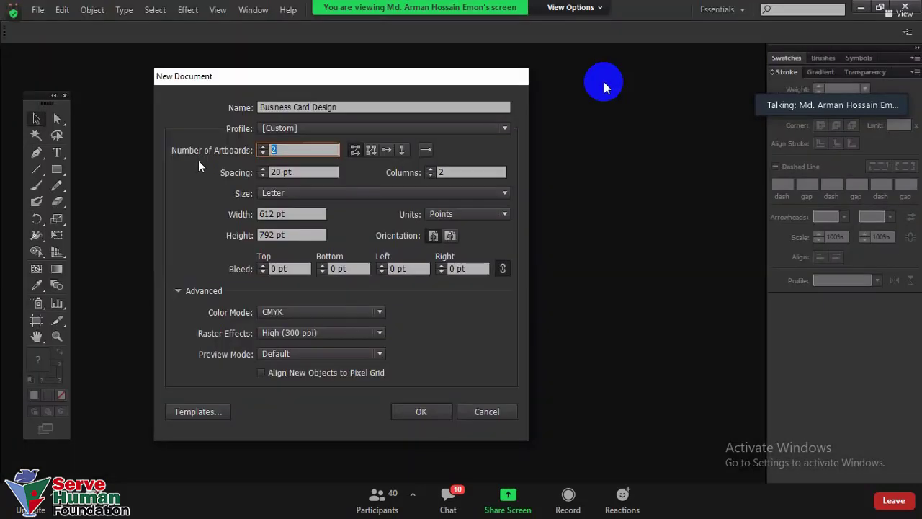
left_click(263, 152)
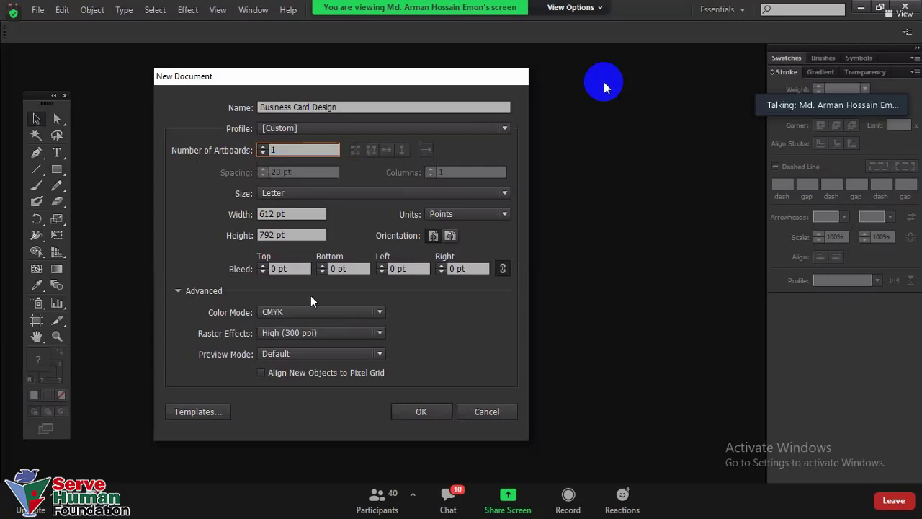
left_click(307, 194)
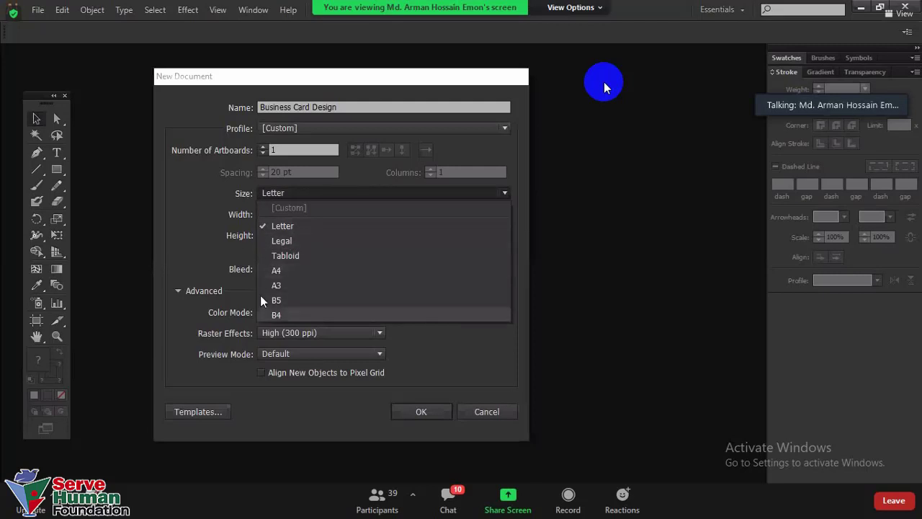
left_click(215, 199)
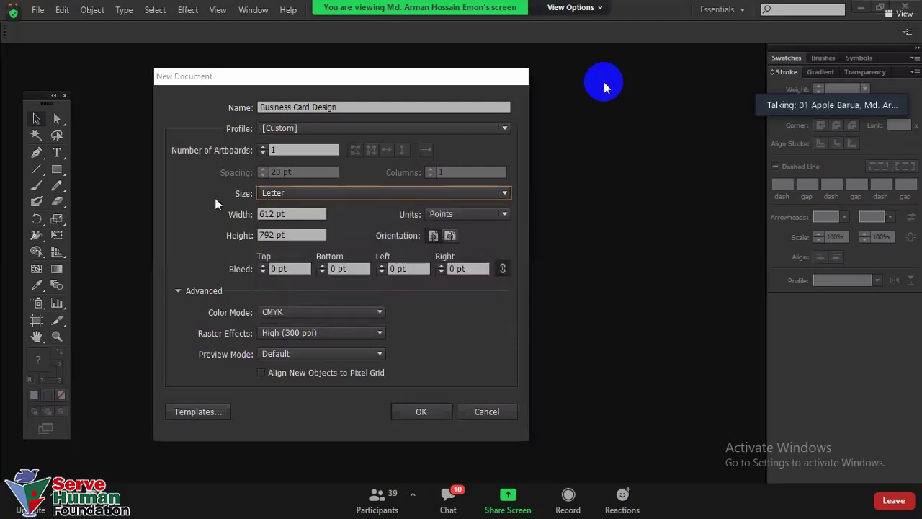
left_click(325, 190)
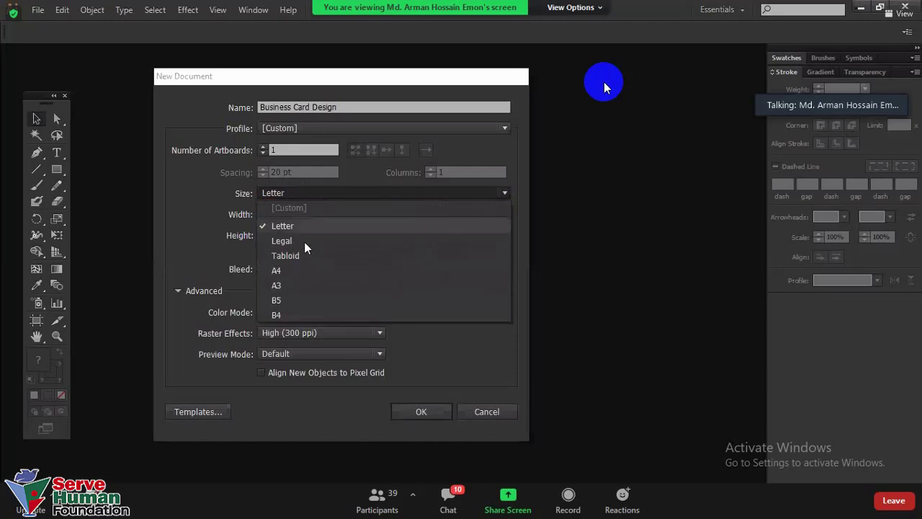
left_click(217, 251)
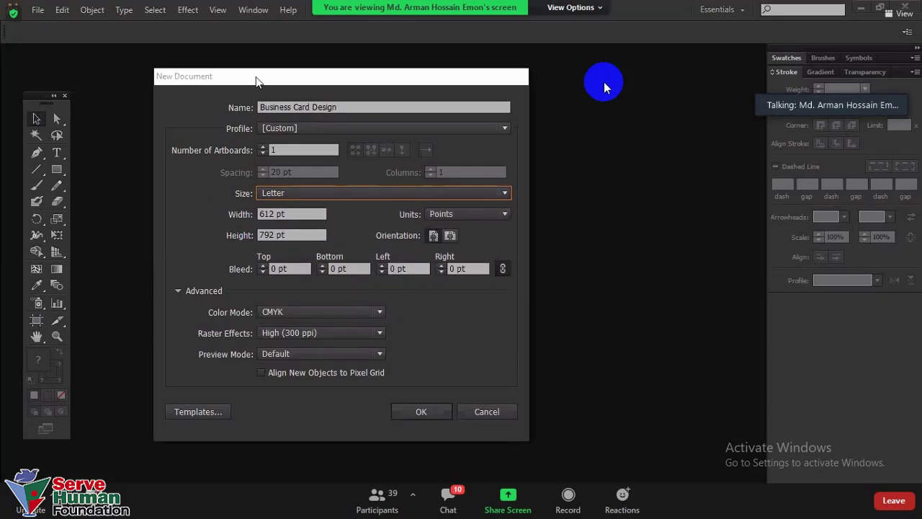
left_click_drag(303, 72, 353, 55)
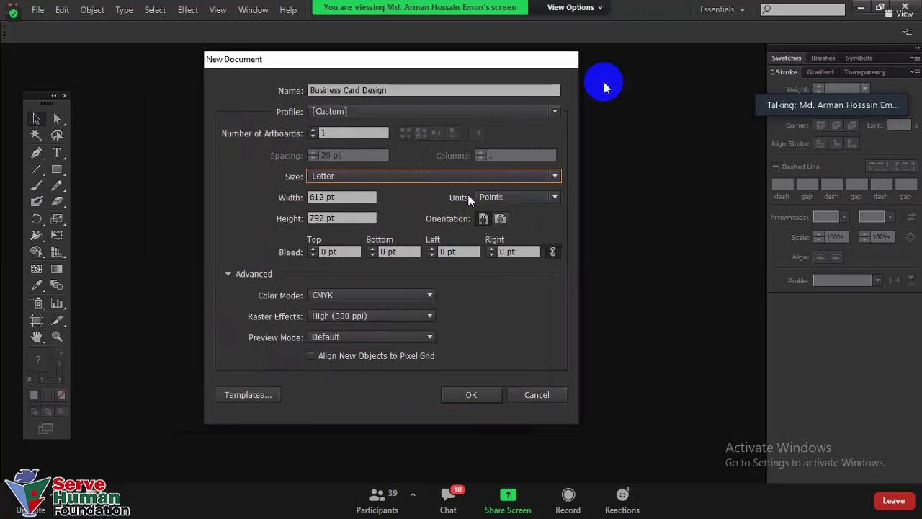
left_click_drag(344, 196, 253, 196)
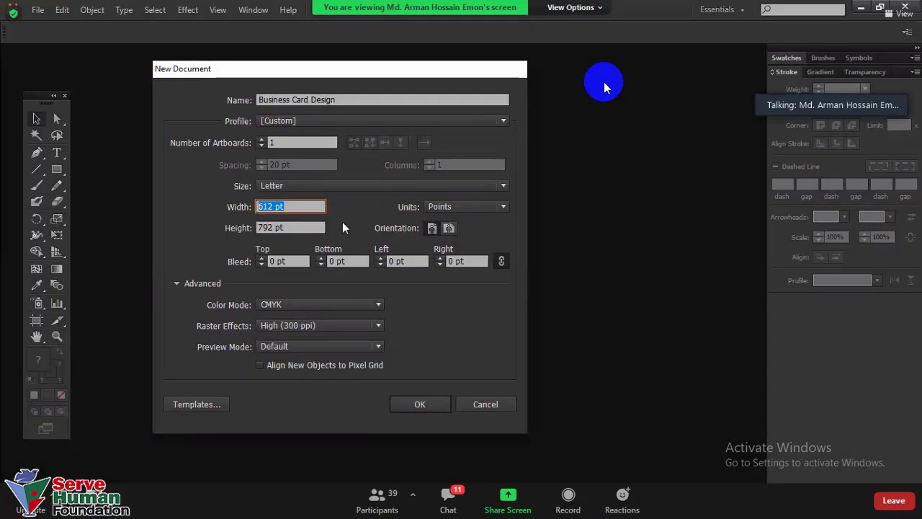
- Set units to Inches with width 3.5 in and height 2 in
left_click(444, 207)
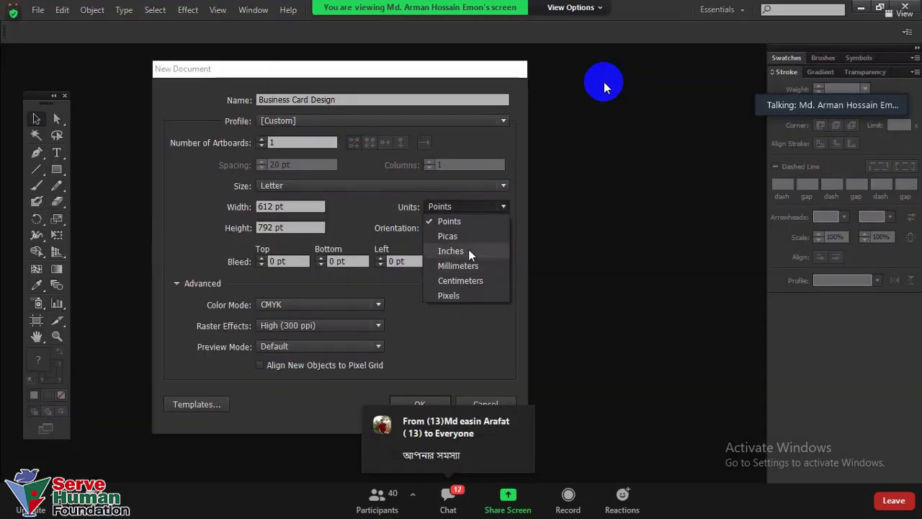
left_click(451, 251)
left_click_drag(283, 69, 368, 53)
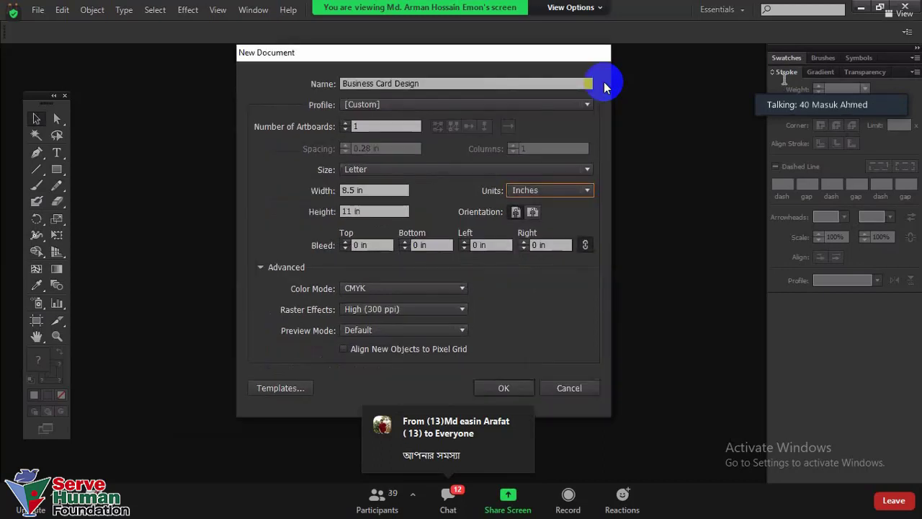
key("shift+Tab")
type("3.")
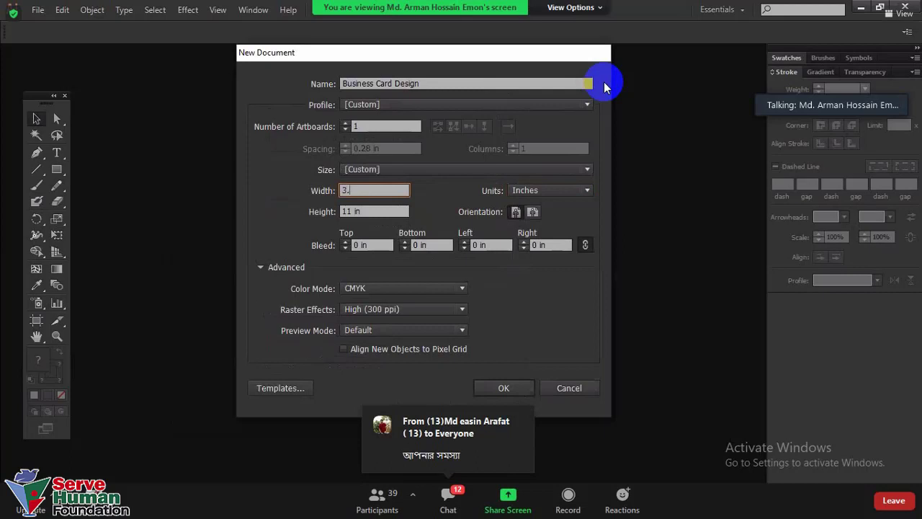
type("5")
key("Tab")
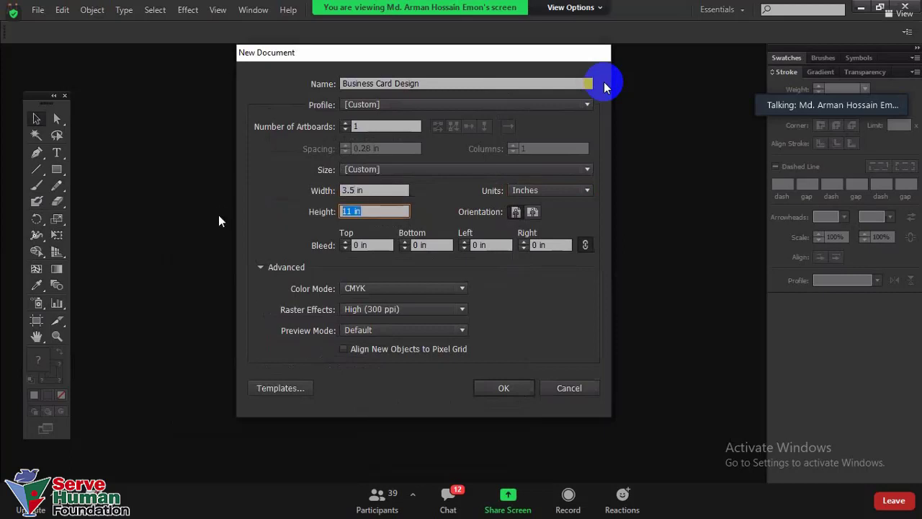
type("2")
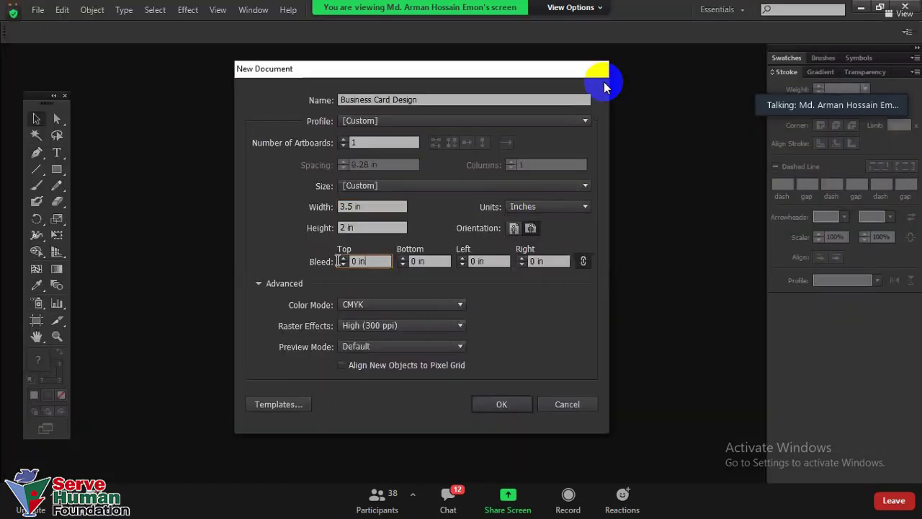
- Keep bleed at 0 in, collapse Advanced, and create the document
left_click(380, 261)
key("Tab")
key("Tab")
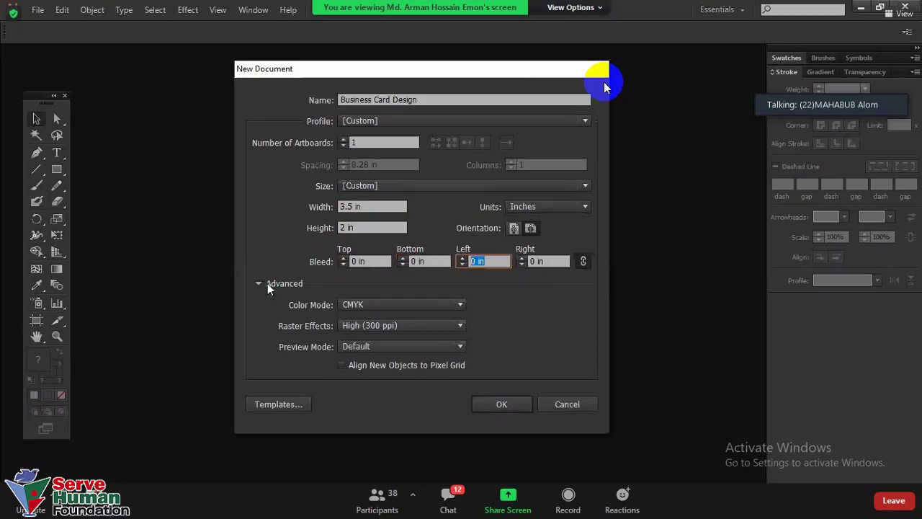
key("Tab")
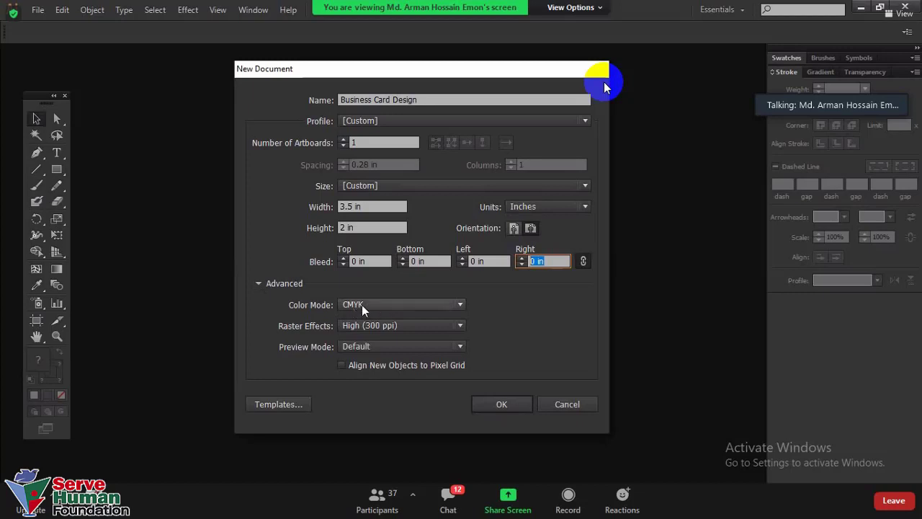
left_click(257, 283)
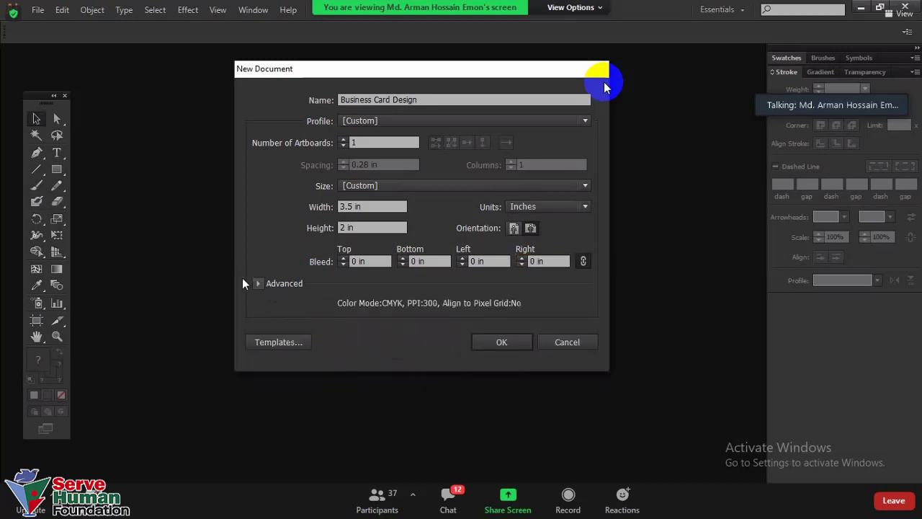
left_click(491, 337)
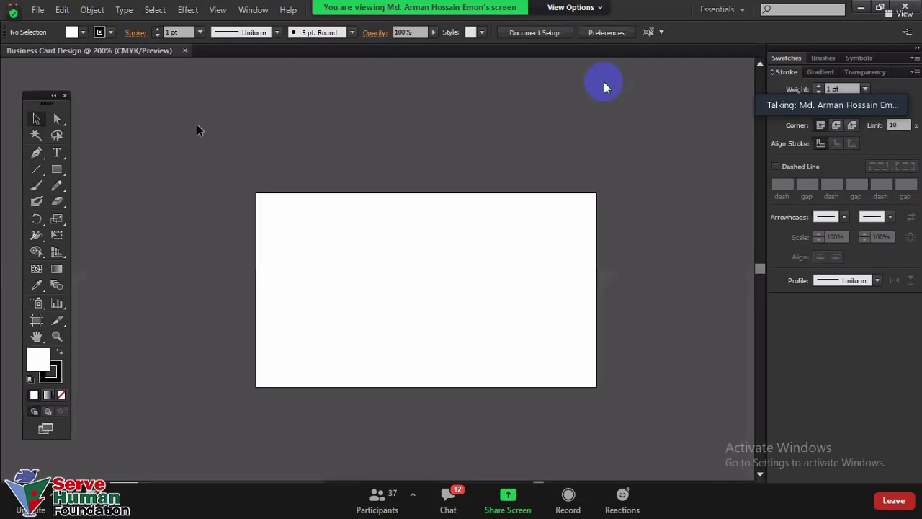
- Switch to the Designer workspace with the colour panel beside the blank card
left_click_drag(197, 128, 670, 422)
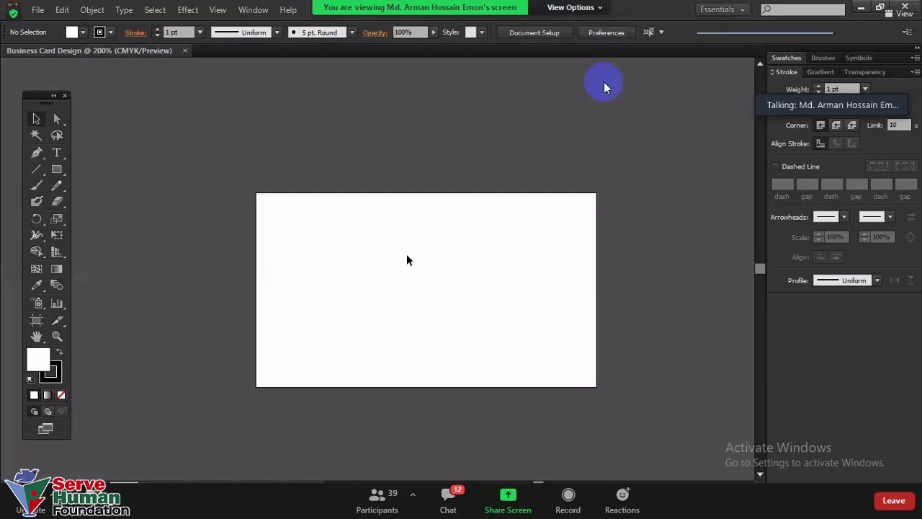
left_click_drag(219, 169, 658, 424)
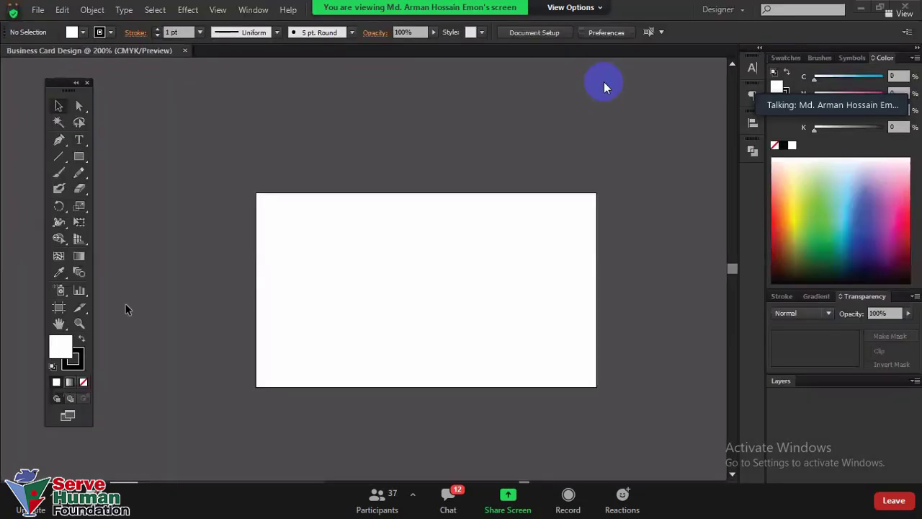
- Toggle between Selection and Direct Selection tools, then reveal the Rectangle tool flyout
left_click(76, 107)
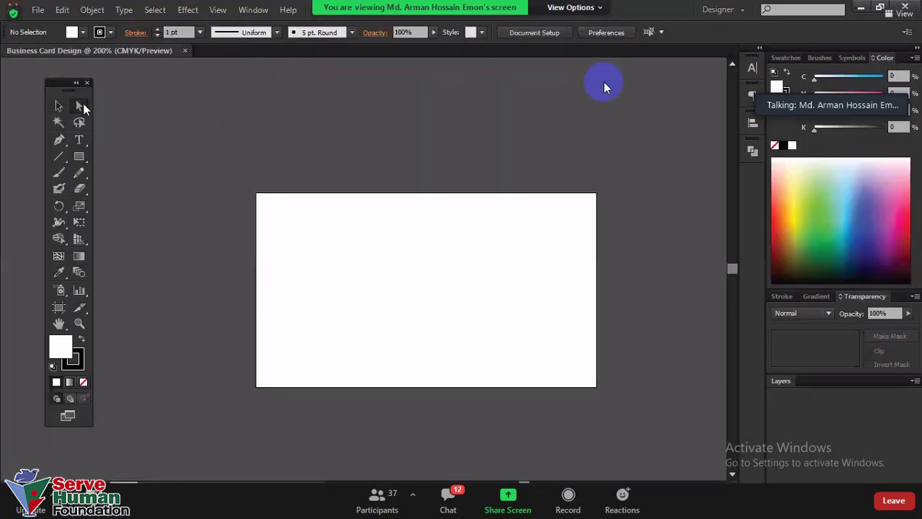
left_click(82, 107)
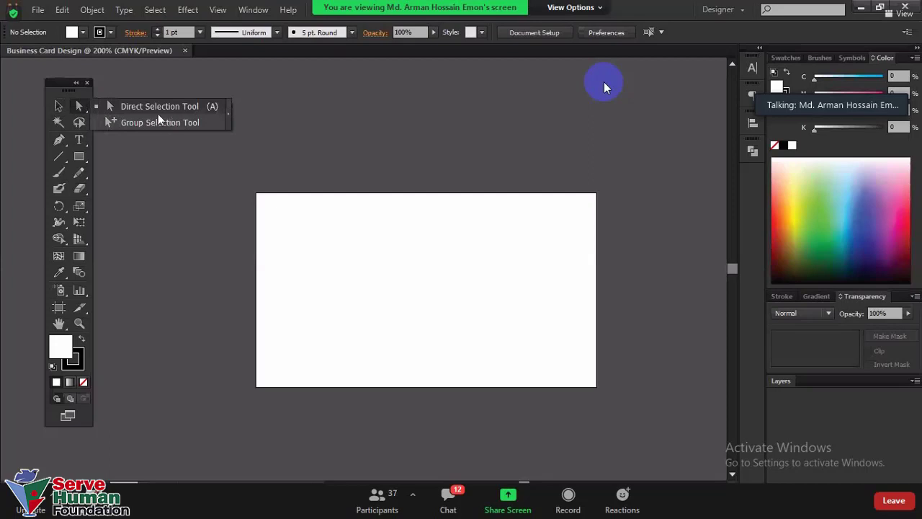
left_click(61, 108)
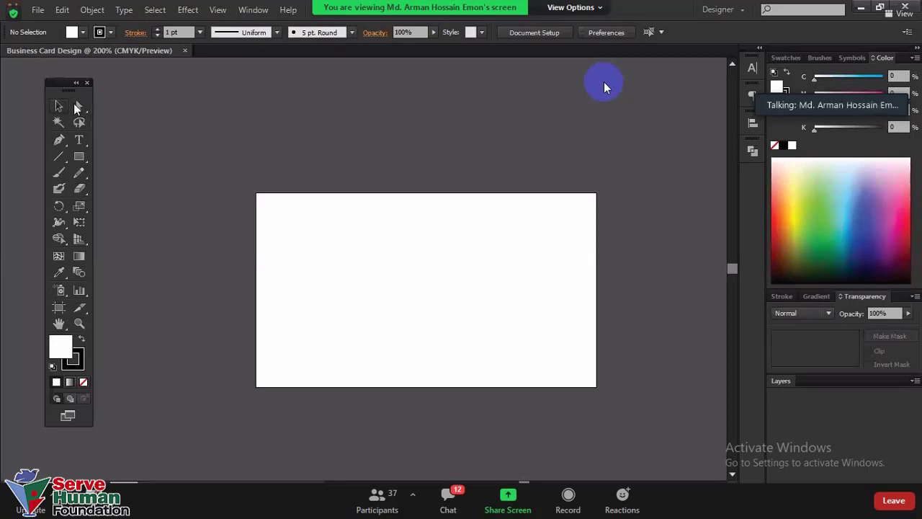
left_click(78, 108)
left_click(88, 108)
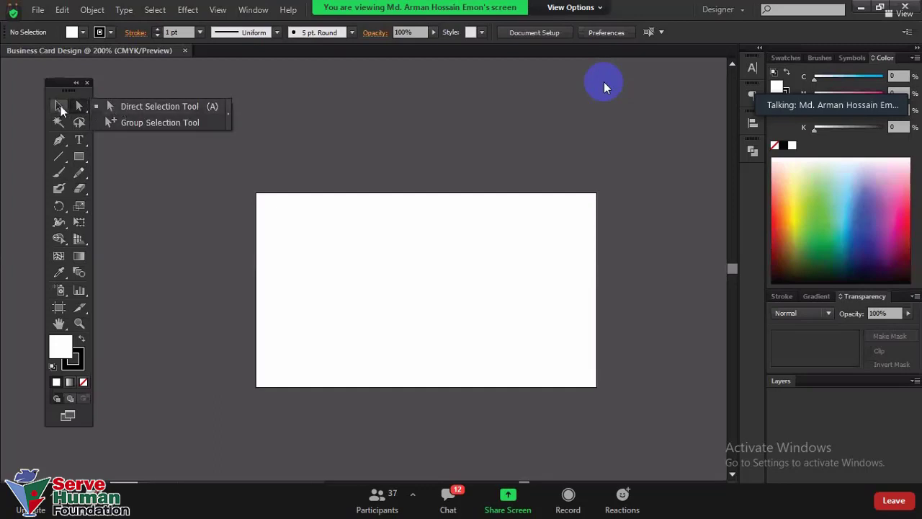
left_click(114, 108)
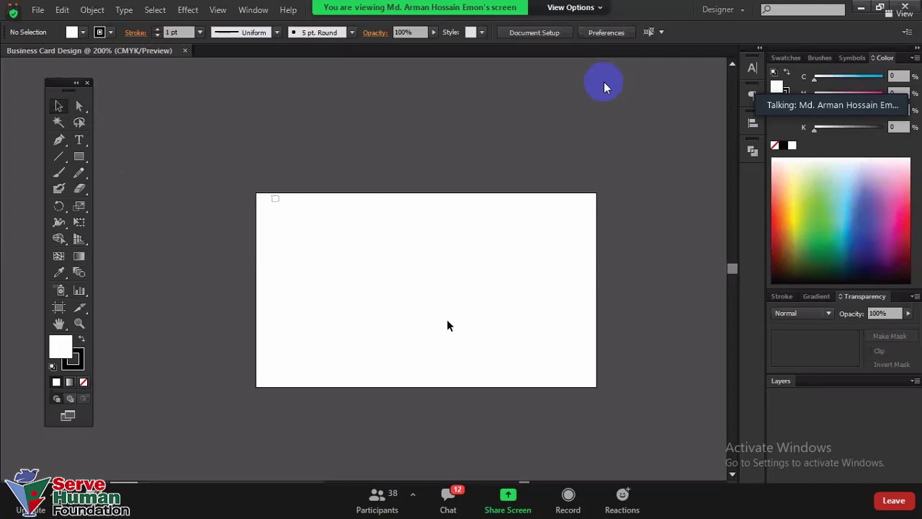
left_click_drag(447, 319, 272, 195)
left_click(79, 158)
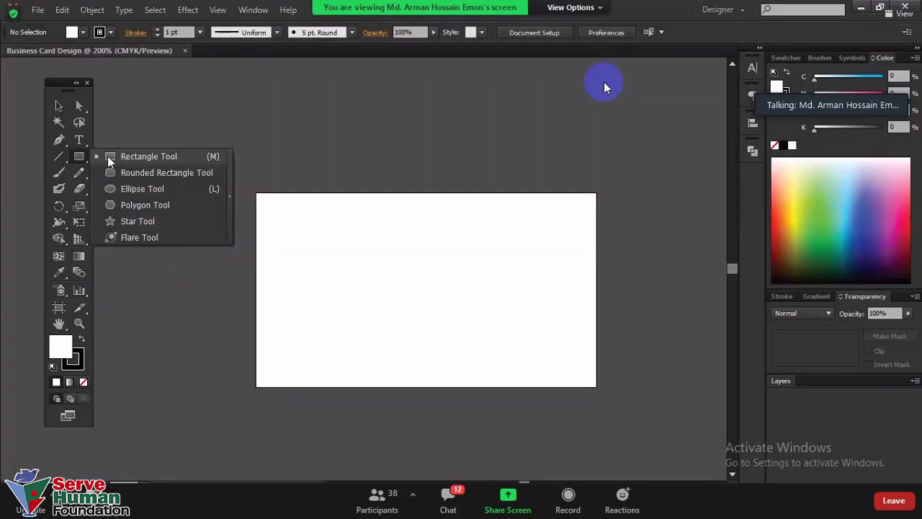
- Draw a test rectangle on the card and nudge it into place
left_click(134, 155)
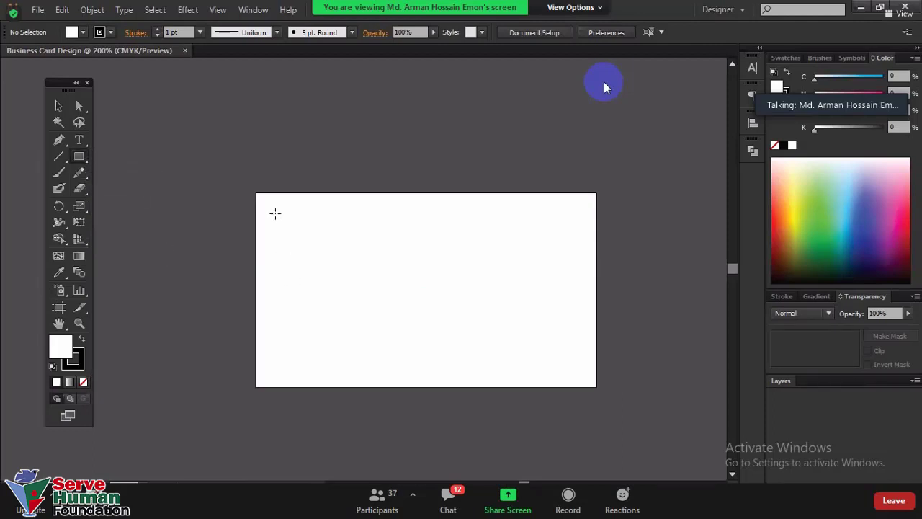
left_click_drag(283, 211, 518, 323)
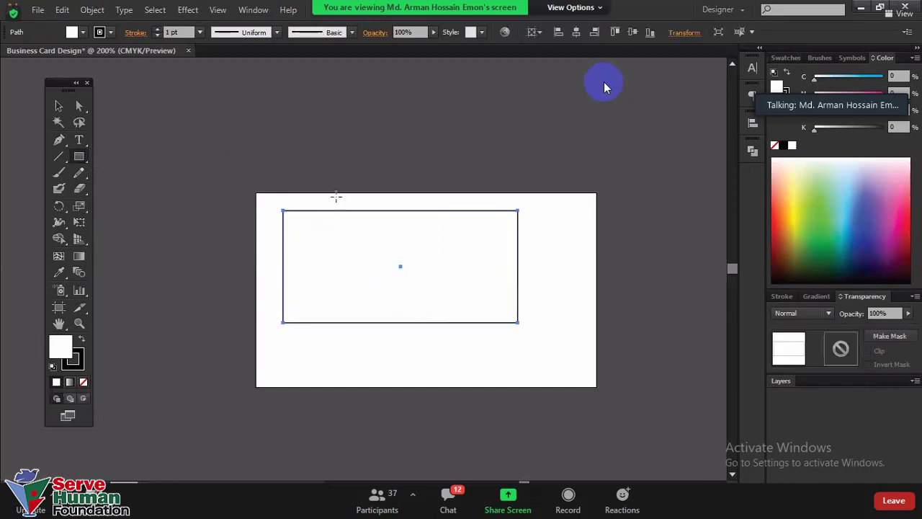
scroll(336, 195, "up", 3)
left_click_drag(273, 135, 532, 260)
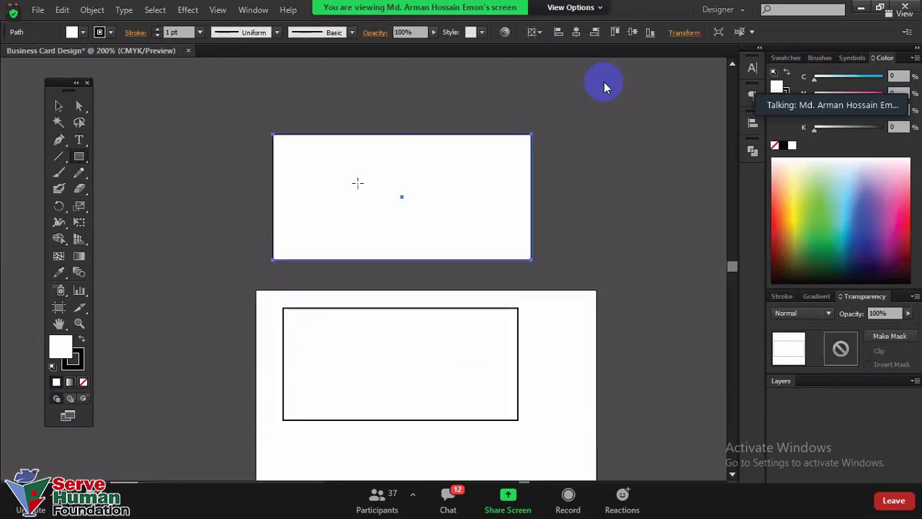
scroll(154, 123, "up", 2)
left_click(58, 106)
left_click(313, 161)
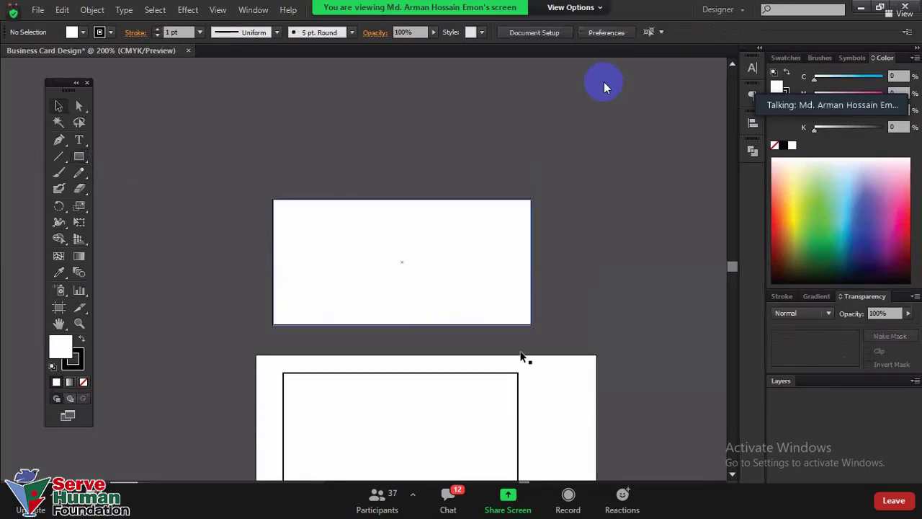
scroll(522, 356, "down", 2)
mouse_move(469, 351)
left_mouse_down()
mouse_move(264, 328)
mouse_move(433, 199)
mouse_move(387, 178)
left_mouse_up()
- Draw a second test rectangle, then select and delete both test rectangles
left_click(79, 157)
scroll(151, 251, "down", 2)
left_click_drag(143, 230, 223, 302)
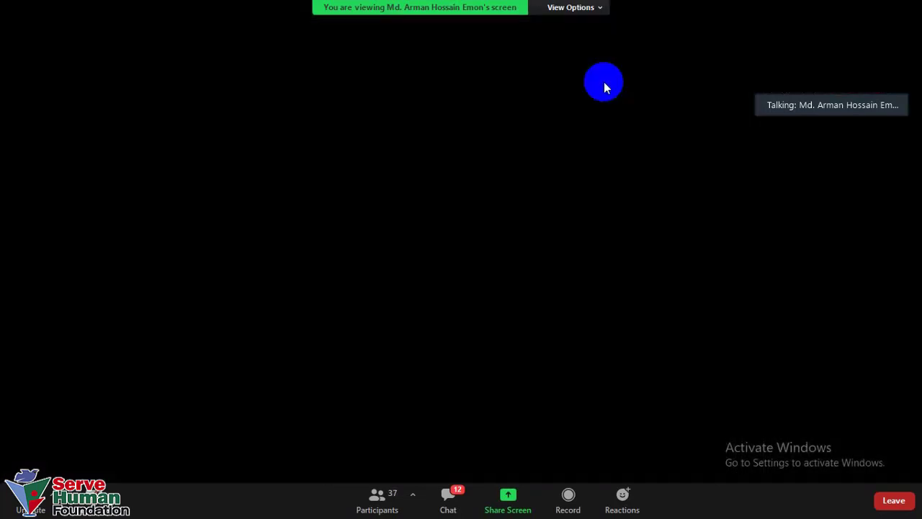
key("v")
left_click_drag(341, 319, 139, 124)
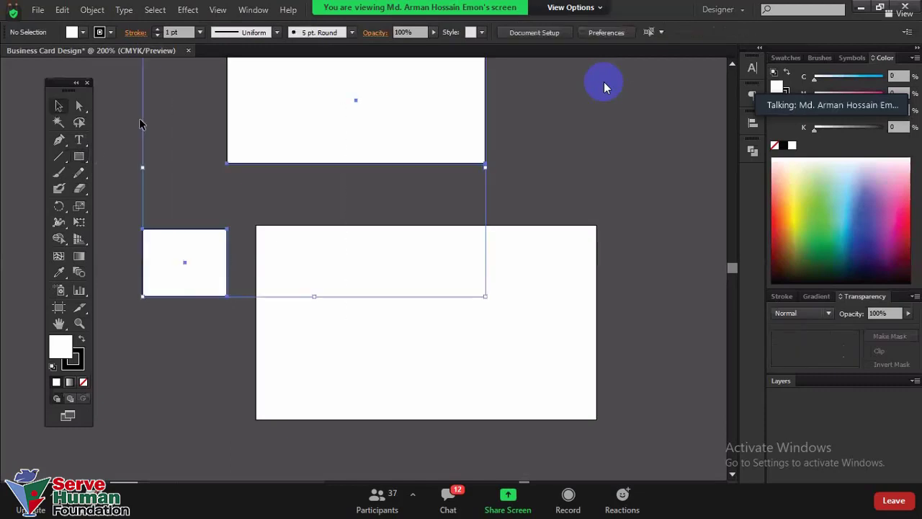
key("Delete")
left_click(79, 157)
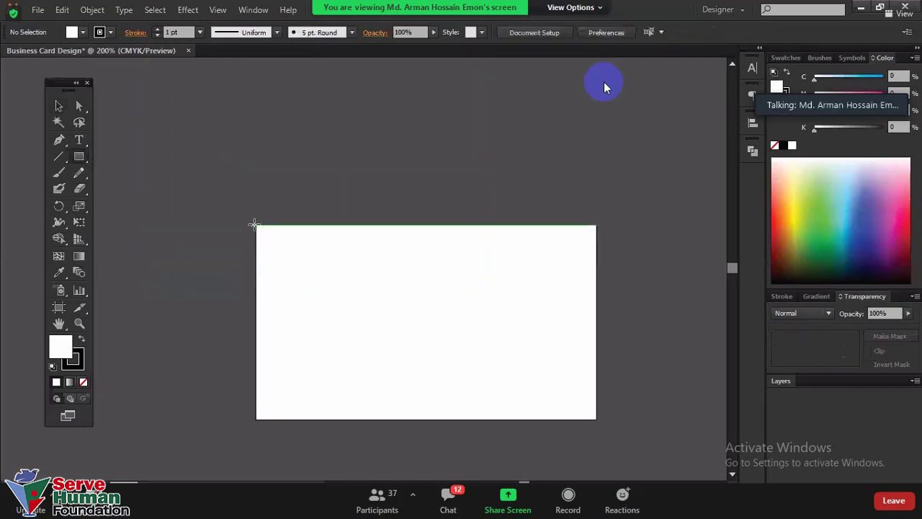
- Draw a card-sized rectangle and give it a green fill (value 100), slightly darkened
left_click_drag(255, 224, 595, 419)
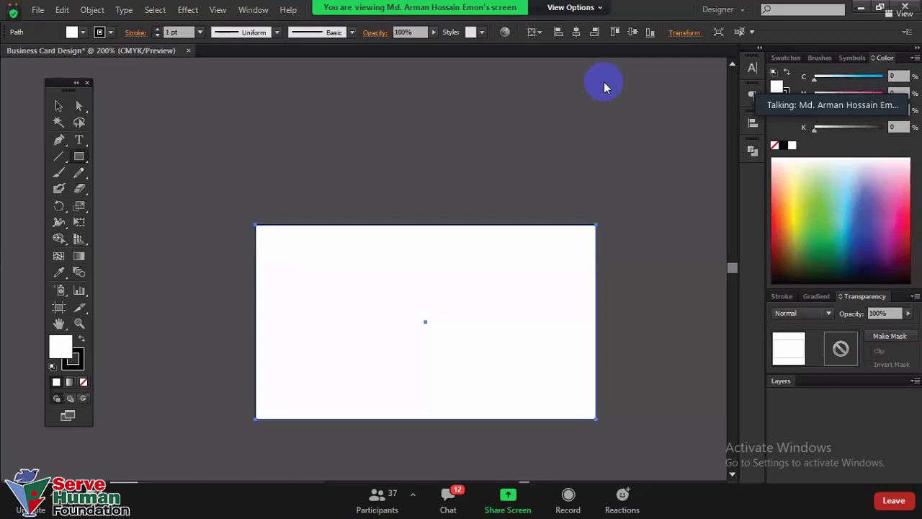
type("100")
key("Tab")
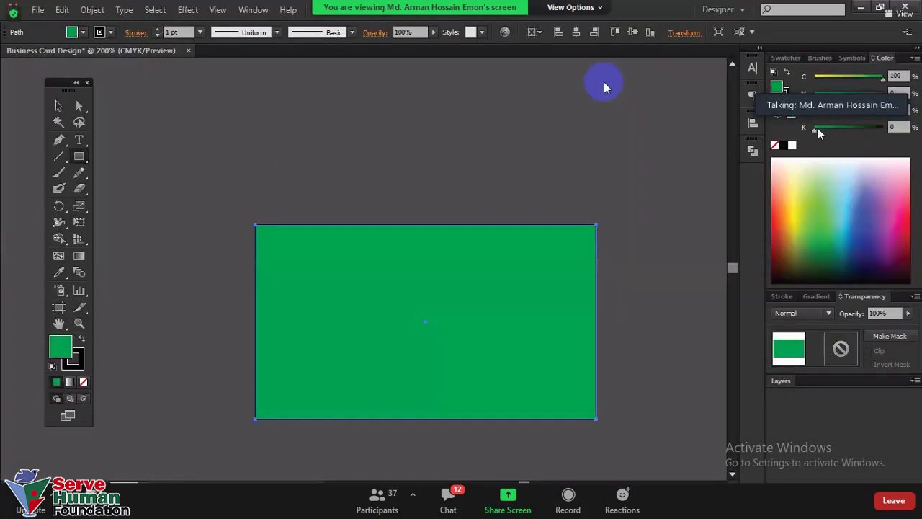
left_click_drag(817, 128, 824, 128)
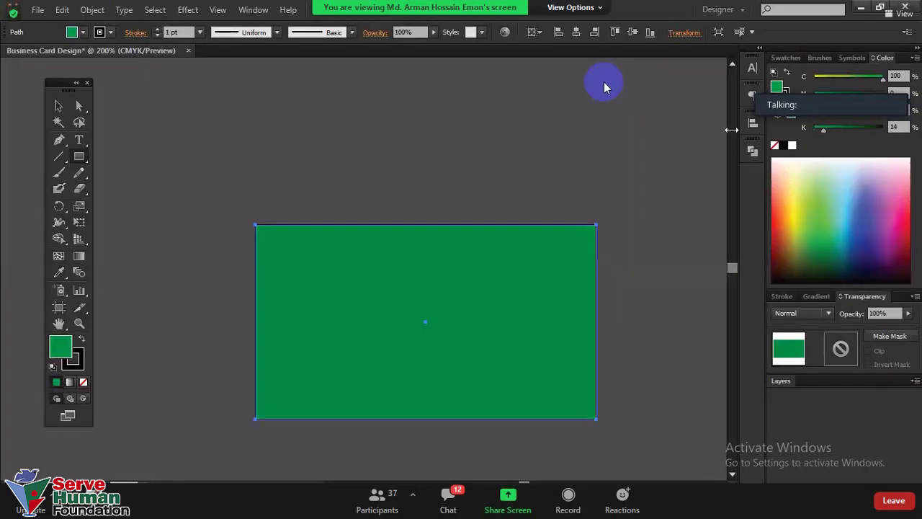
- Set the green rectangle's stroke to None, then deselect it
left_click(59, 107)
left_click(75, 366)
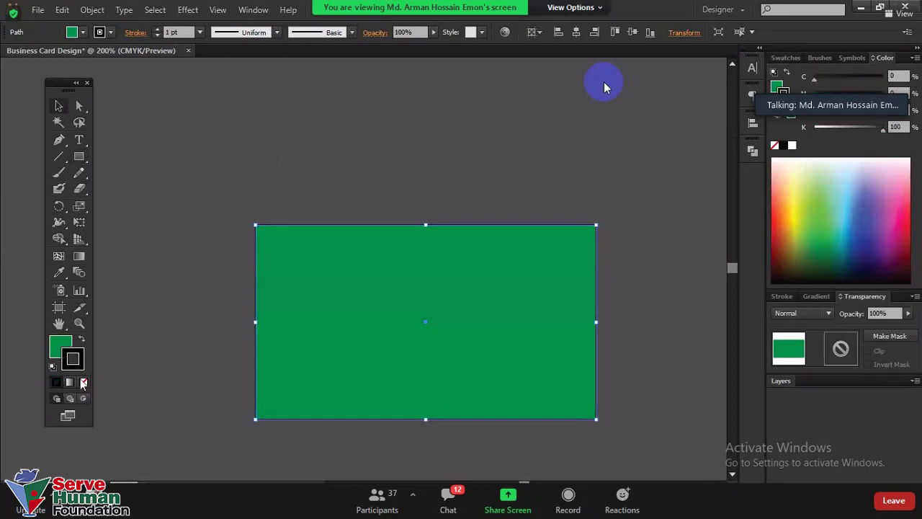
left_click(83, 382)
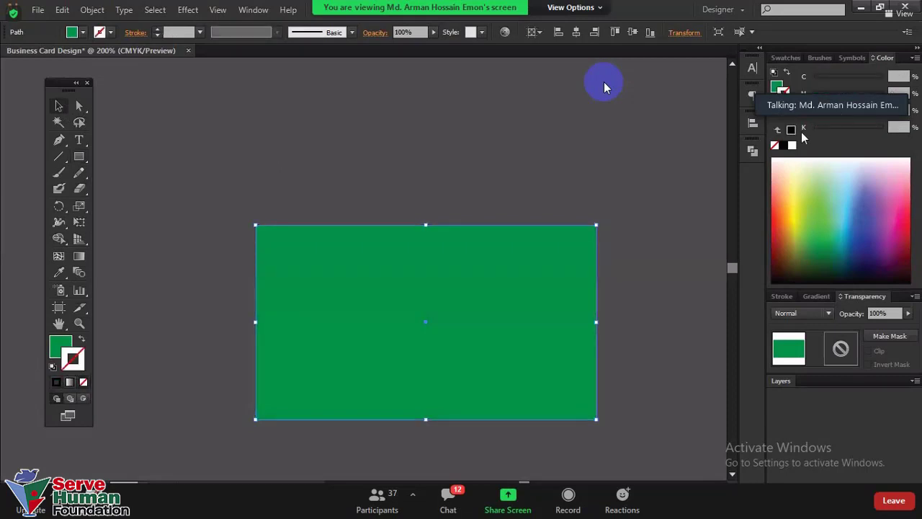
left_click(239, 169)
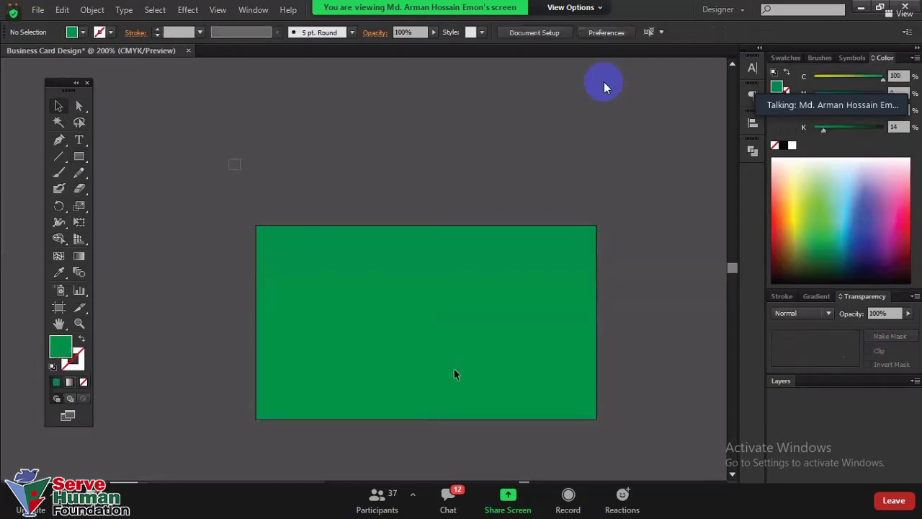
left_click_drag(228, 159, 320, 161)
- Draw an ellipse-tool circle from the card's centre and fill it red, then deselect
left_click(80, 158)
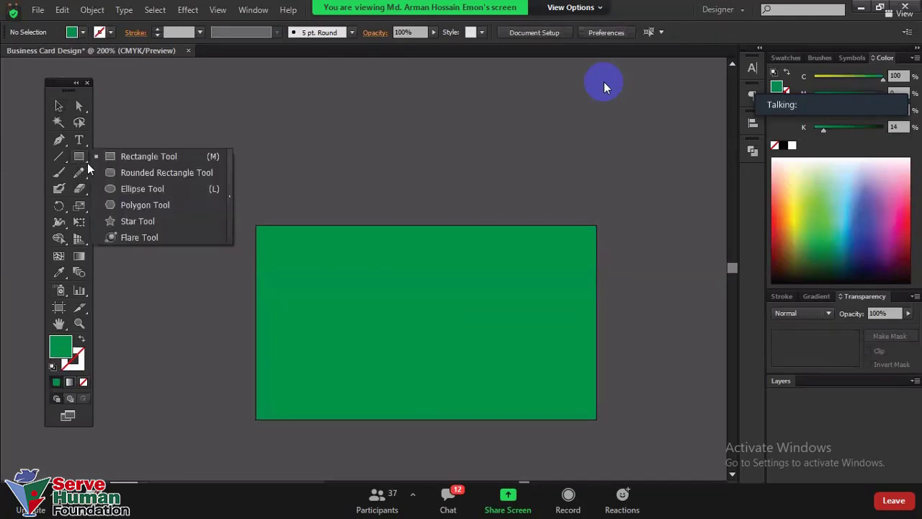
left_click(130, 188)
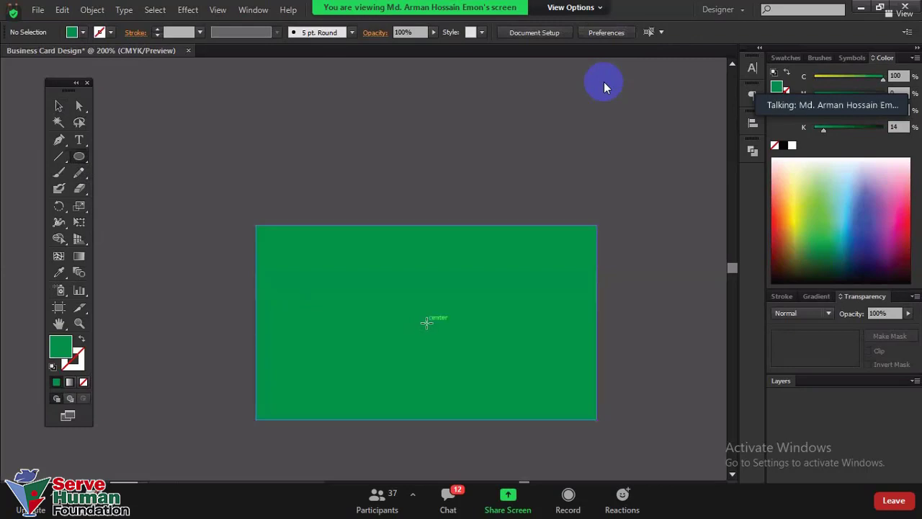
left_click_drag(427, 322, 483, 358)
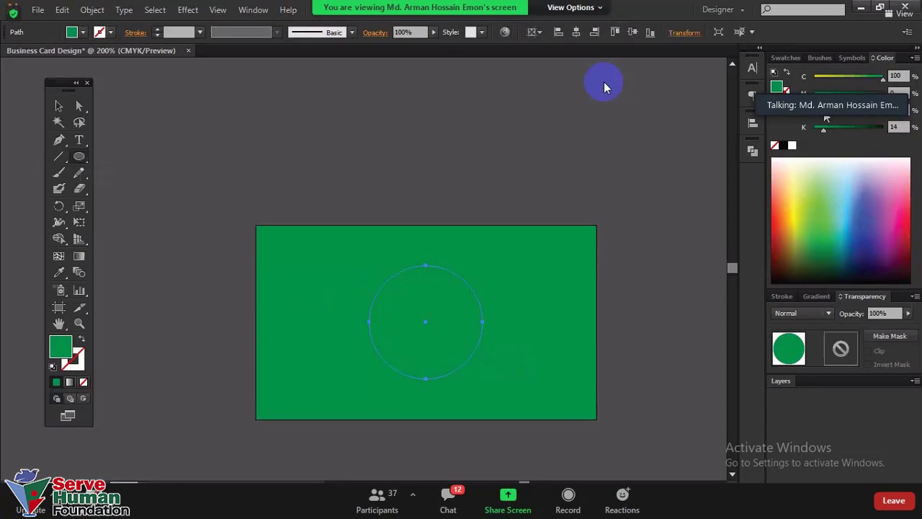
left_click_drag(883, 77, 814, 77)
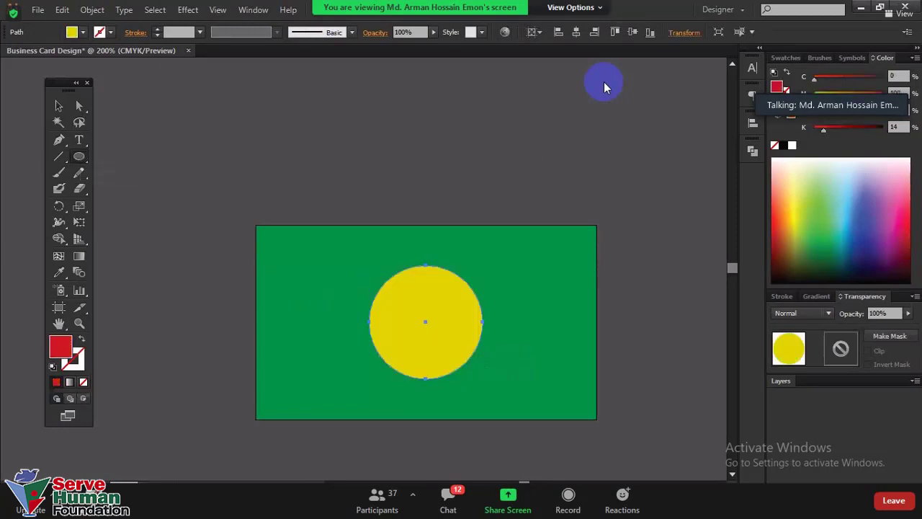
key("v")
left_click(423, 160)
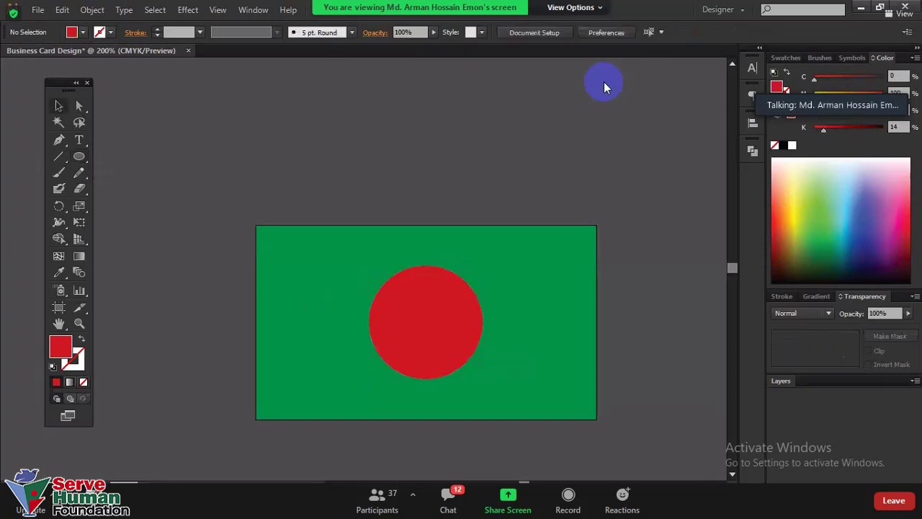
scroll(303, 132, "down", 2)
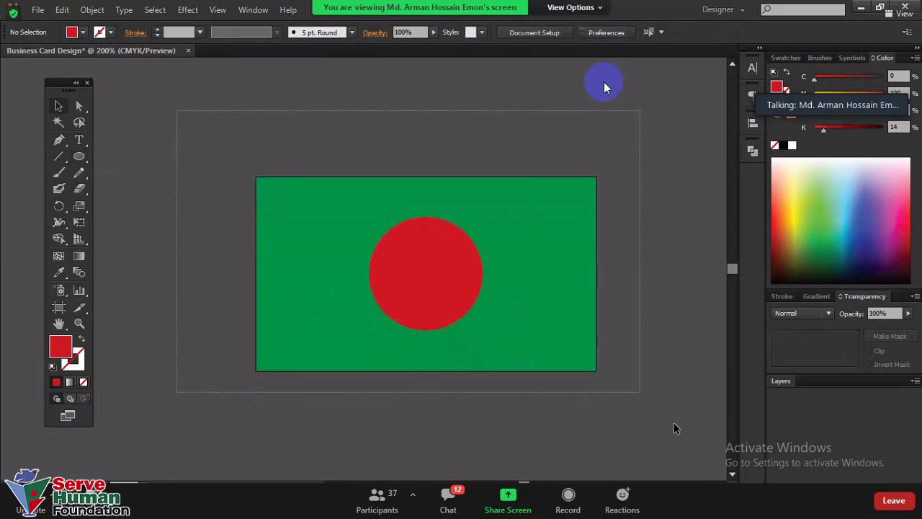
- Select the green flag rectangle and show the Swatches panel, then deselect
left_click_drag(640, 393, 673, 425)
scroll(674, 423, "up", 2)
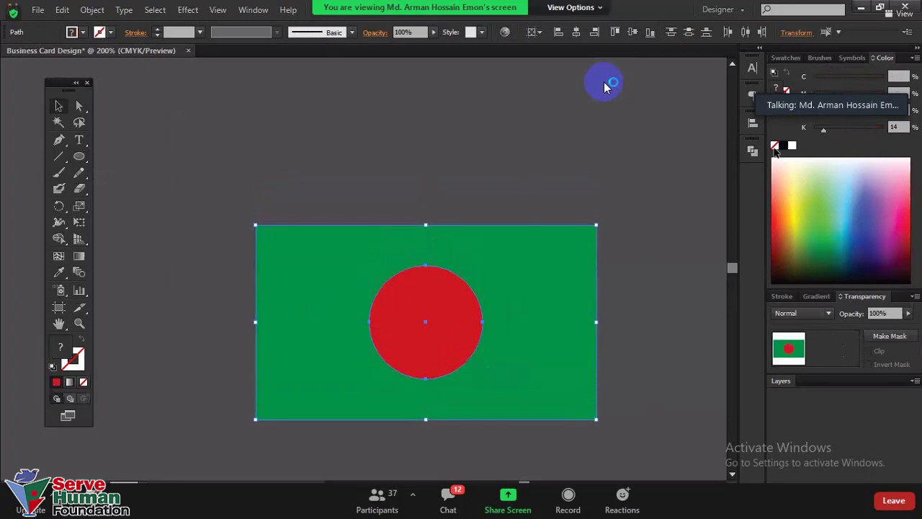
left_click(215, 216)
left_click(311, 271)
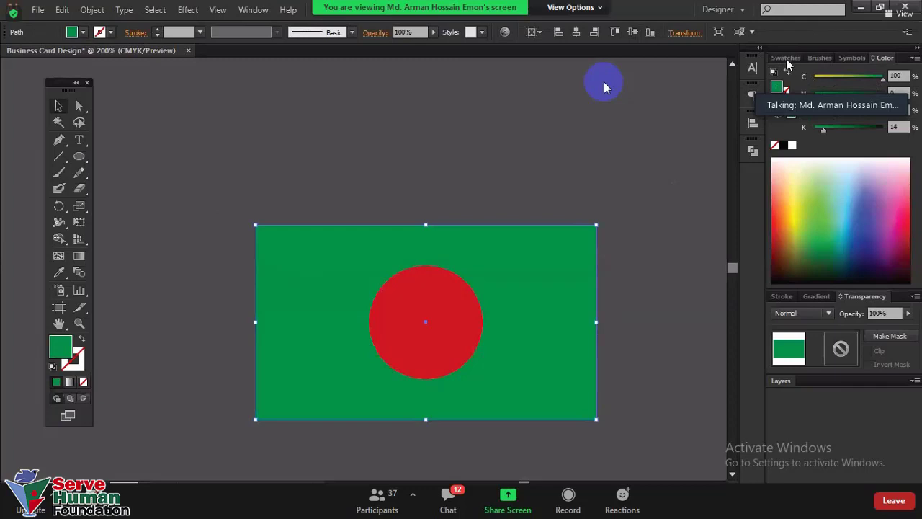
left_click(786, 59)
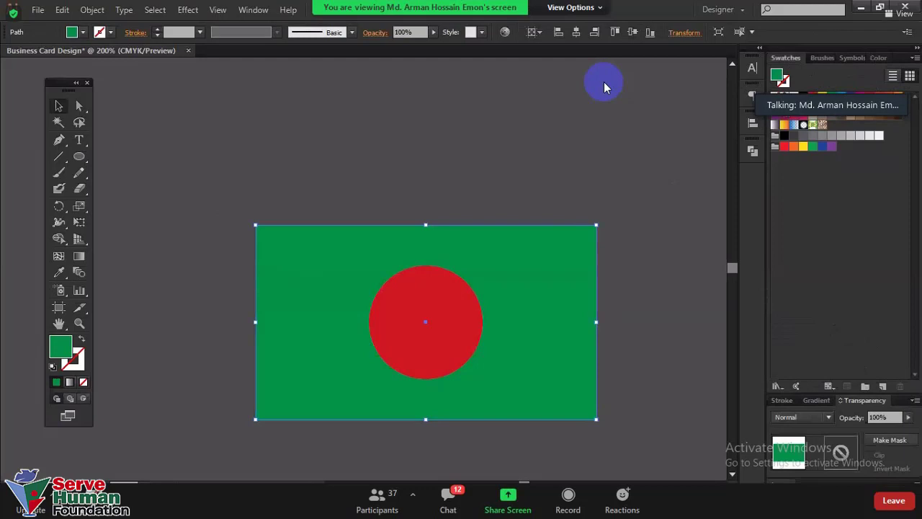
left_click(534, 168)
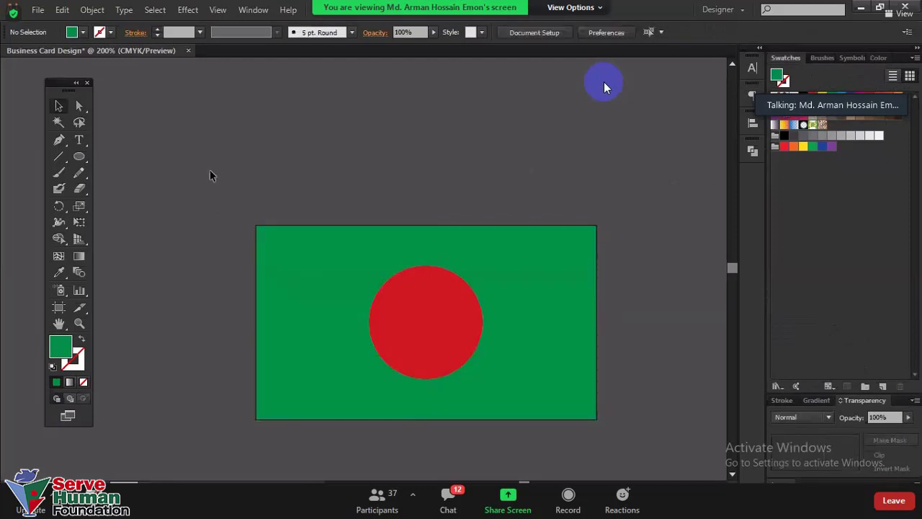
- Draw a circle above the flag and move it to the right
key("l")
mouse_move(245, 106)
left_mouse_down()
mouse_move(431, 168)
mouse_move(333, 193)
left_mouse_up()
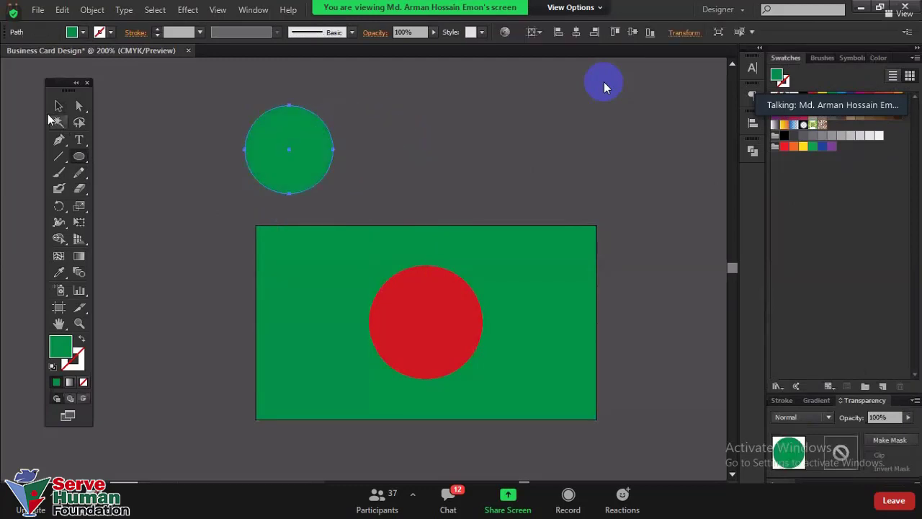
left_click(58, 106)
left_click_drag(315, 128, 399, 122)
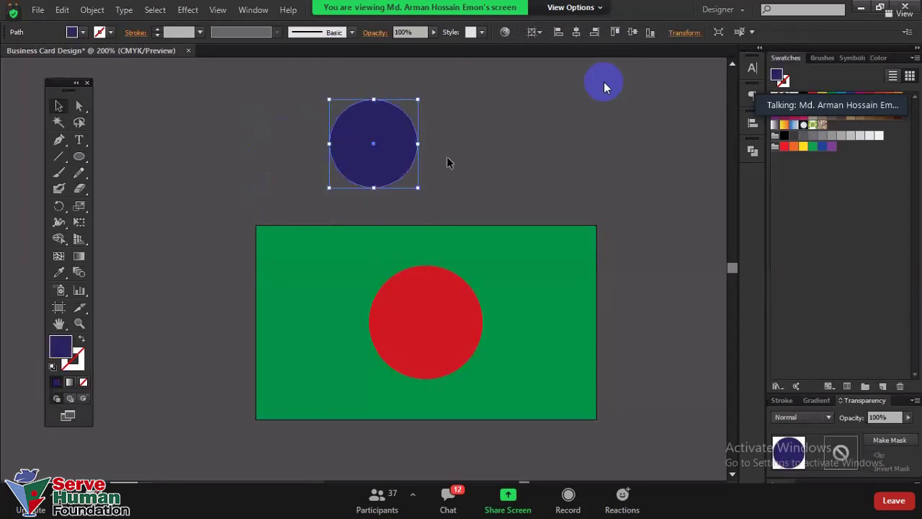
- Delete the dark blue circle above the flag
left_click_drag(481, 188, 284, 122)
key("Delete")
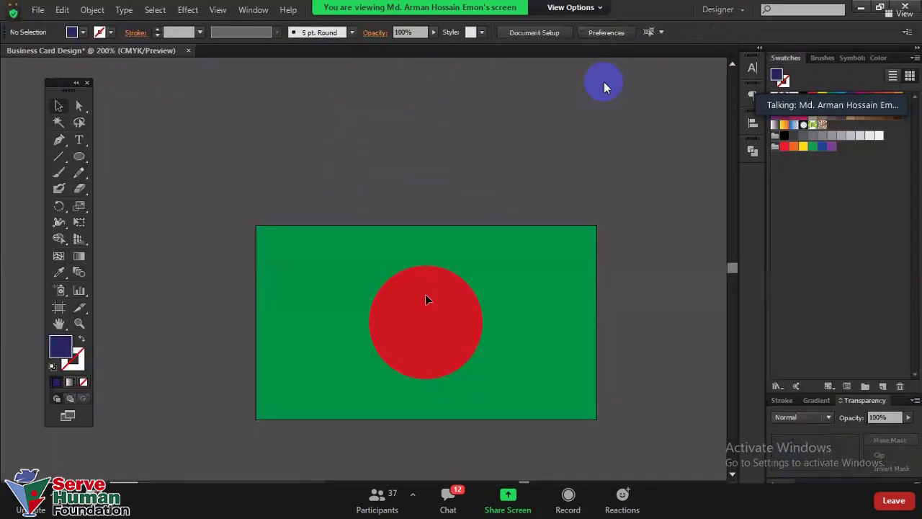
left_click(373, 316)
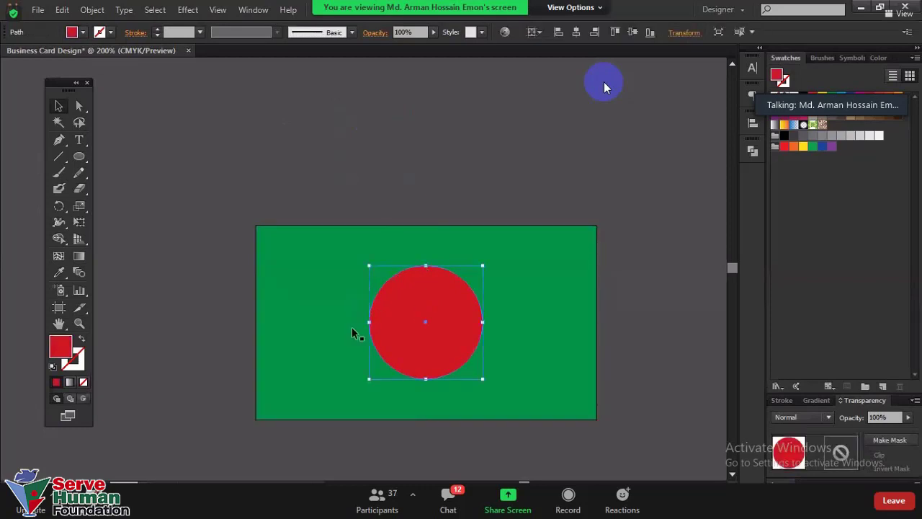
- Draw a red ellipse above the flag and move it left and up
key("l")
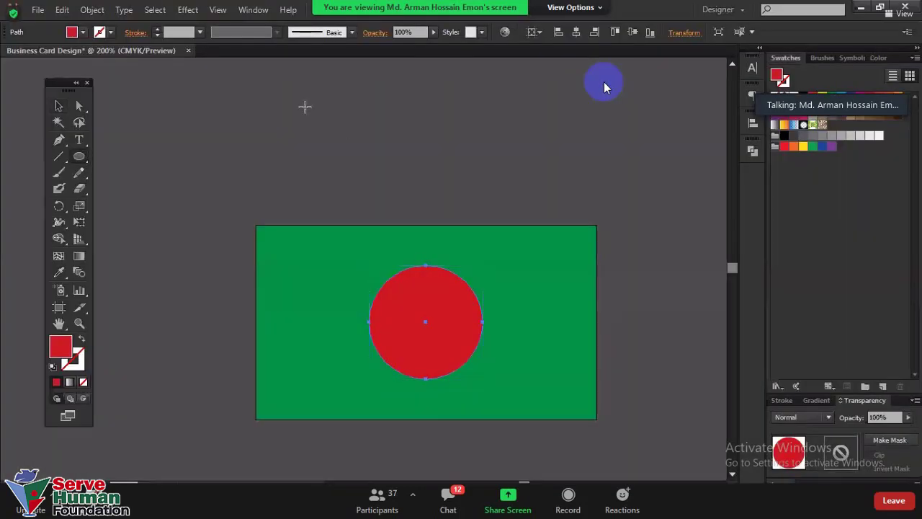
left_click_drag(438, 189, 305, 104)
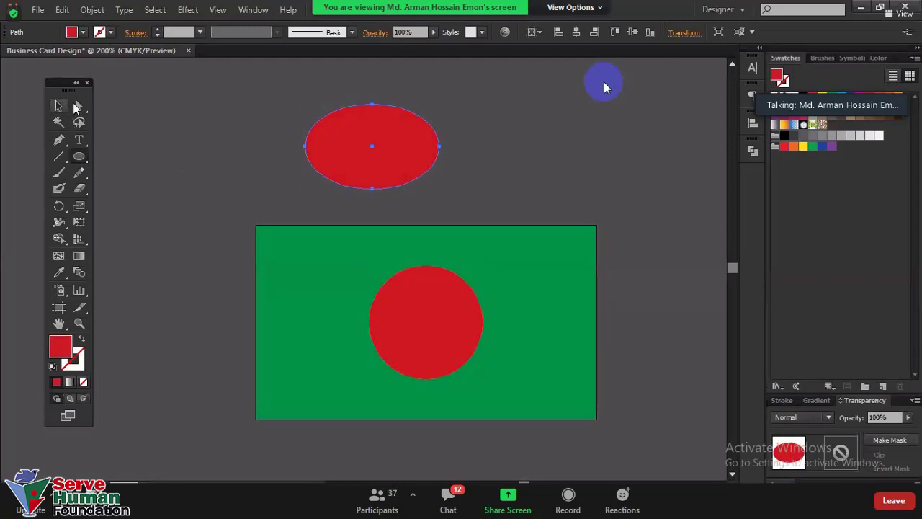
left_click(59, 106)
scroll(211, 144, "up", 1)
scroll(211, 145, "down", 2)
scroll(245, 137, "up", 3)
left_click(266, 150)
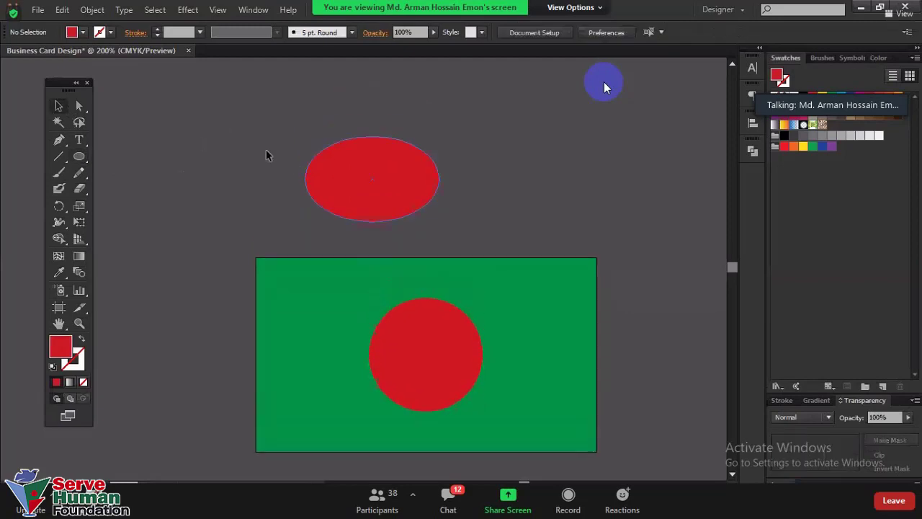
left_click_drag(415, 173, 332, 158)
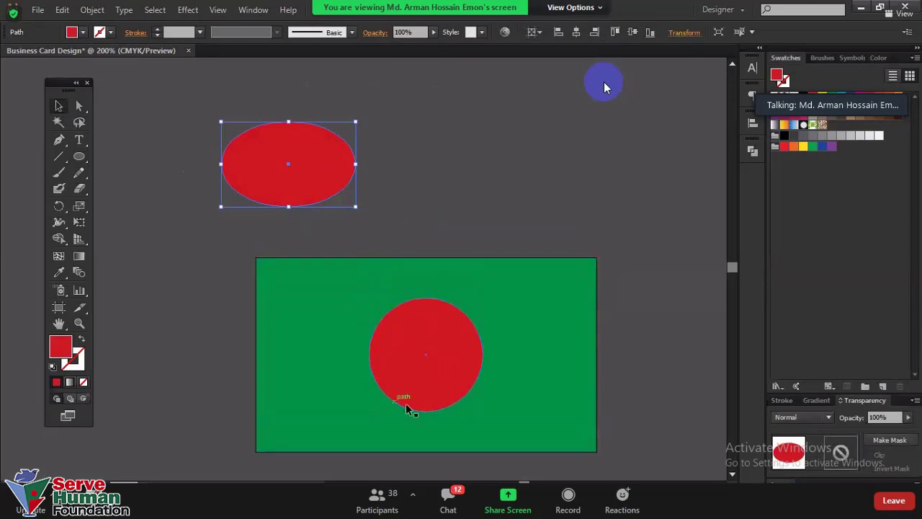
- Marquee-select the red ellipse and delete it, leaving only the flag
left_click_drag(428, 220, 204, 139)
key("Delete")
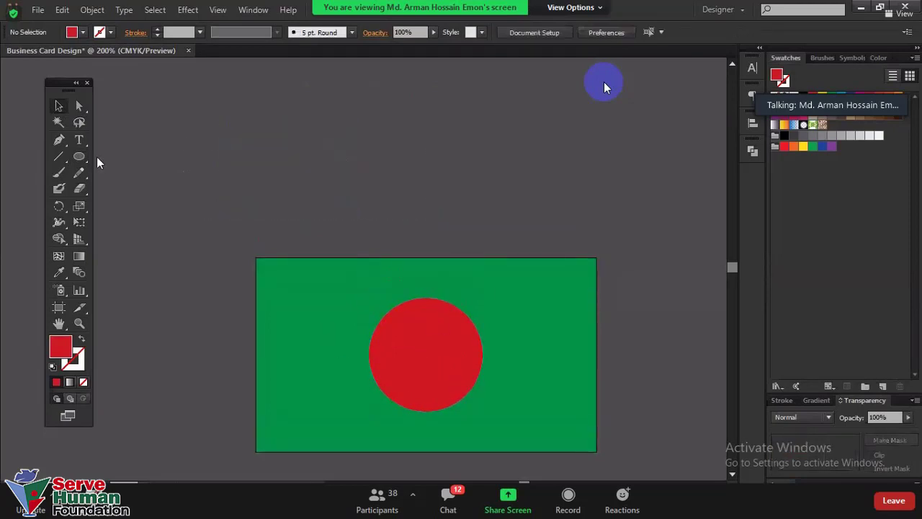
mouse_move(81, 158)
left_mouse_down()
mouse_move(125, 165)
mouse_move(232, 157)
left_mouse_up()
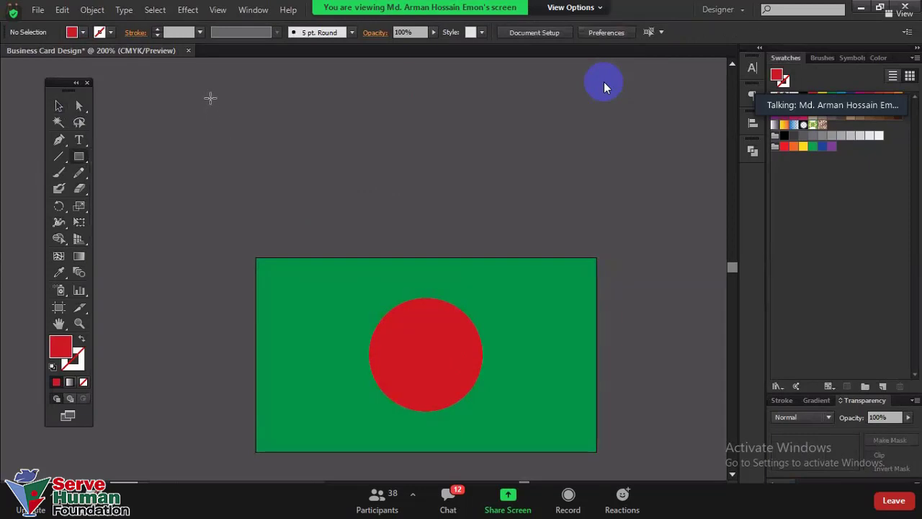
- Draw a red square and a red rounded square above the flag
mouse_move(207, 98)
left_mouse_down()
mouse_move(297, 164)
mouse_move(321, 211)
left_mouse_up()
left_click_drag(80, 158, 155, 172)
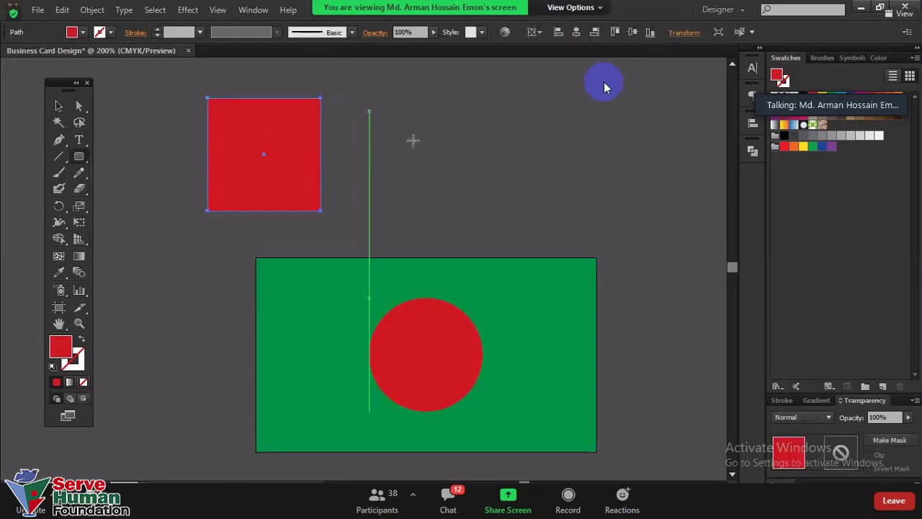
left_click_drag(370, 111, 489, 195)
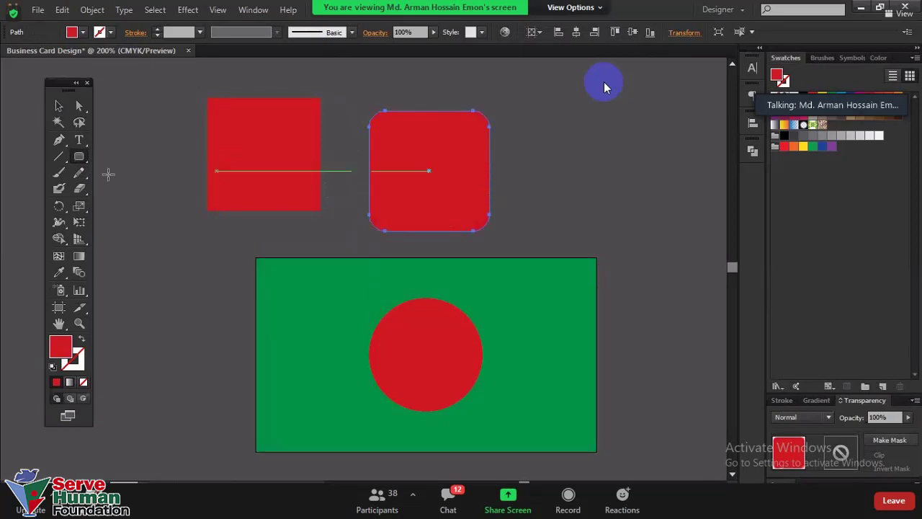
- Draw a Shift-constrained red perfect circle to the left of the flag
left_click_drag(79, 156, 113, 190)
scroll(243, 178, "down", 3)
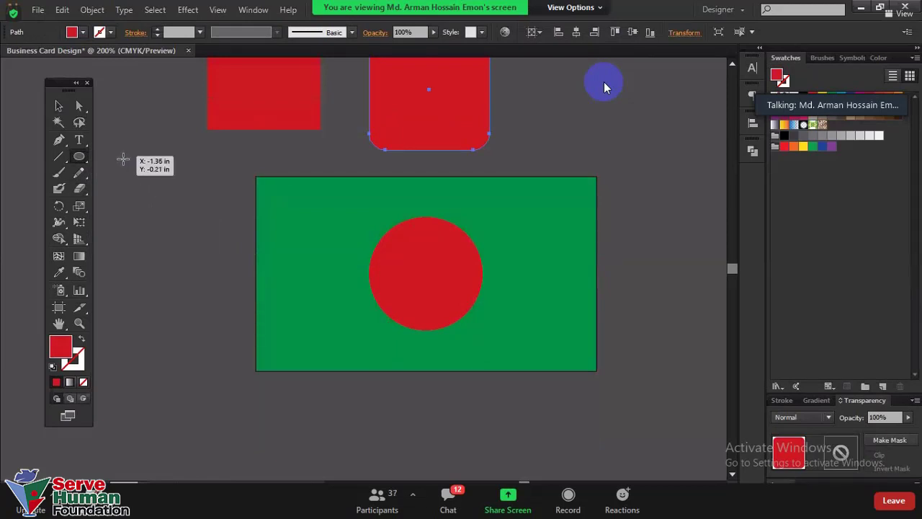
mouse_move(121, 157)
left_mouse_down()
mouse_move(228, 287)
mouse_move(212, 220)
mouse_move(219, 190)
left_mouse_up()
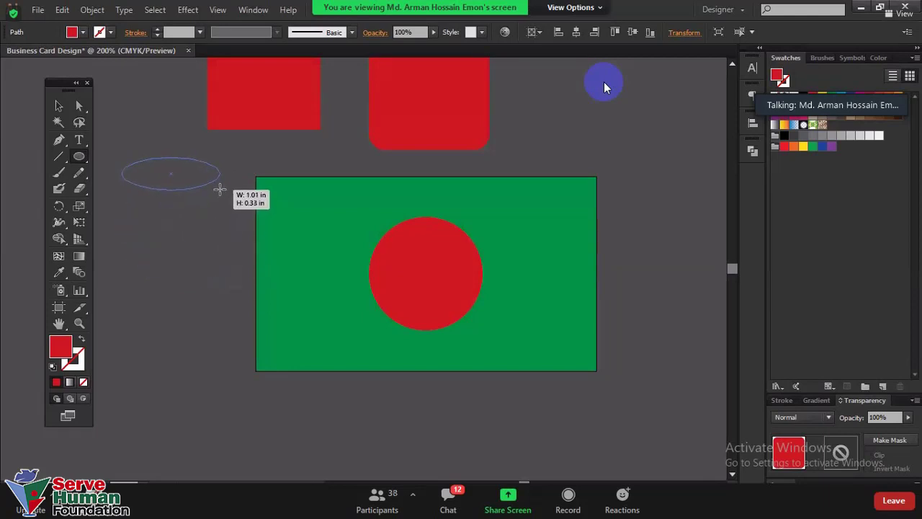
key("shift")
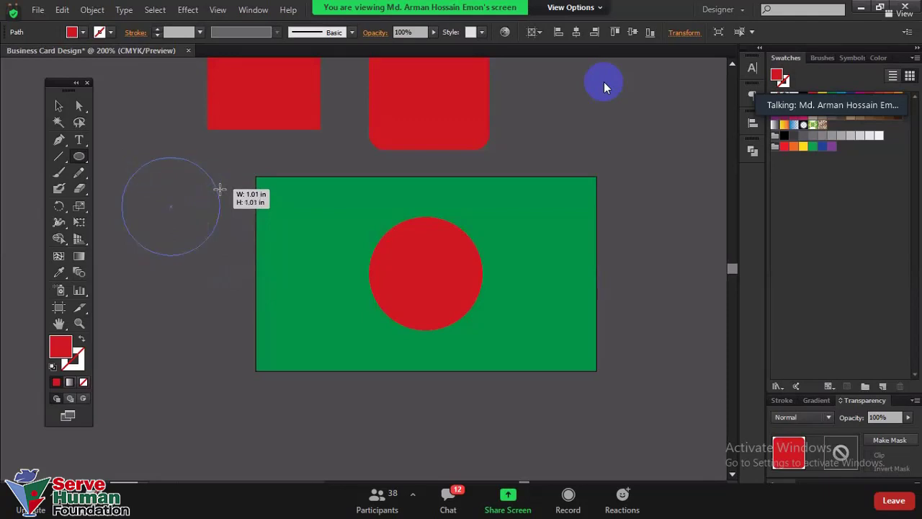
left_click_drag(220, 189, 223, 206)
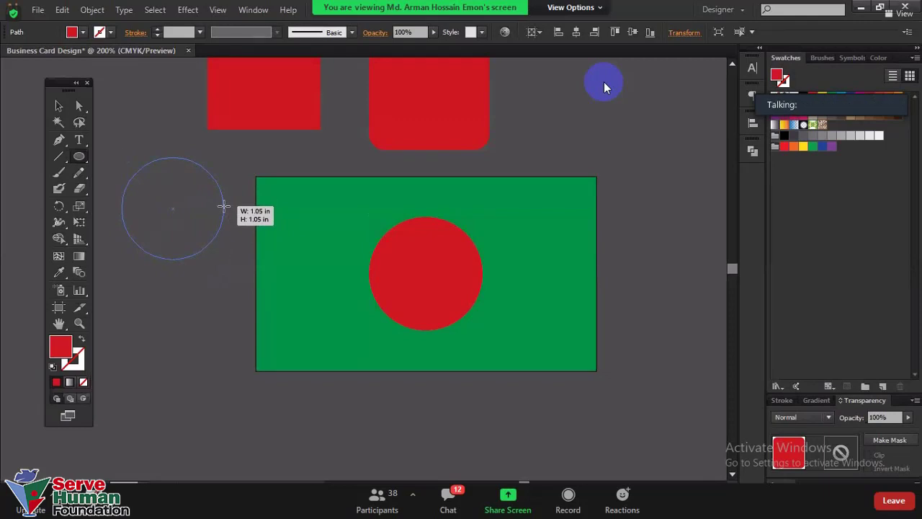
left_click_drag(224, 207, 224, 206)
left_click(58, 105)
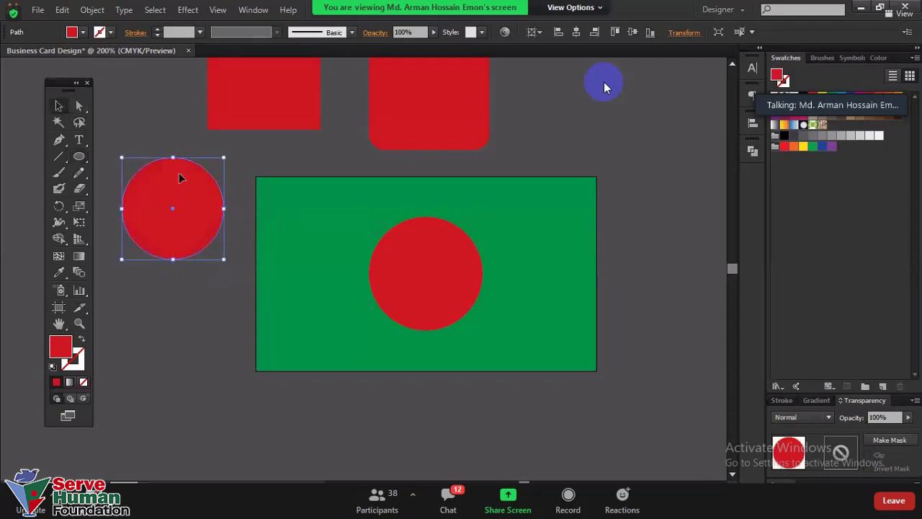
scroll(180, 178, "up", 2)
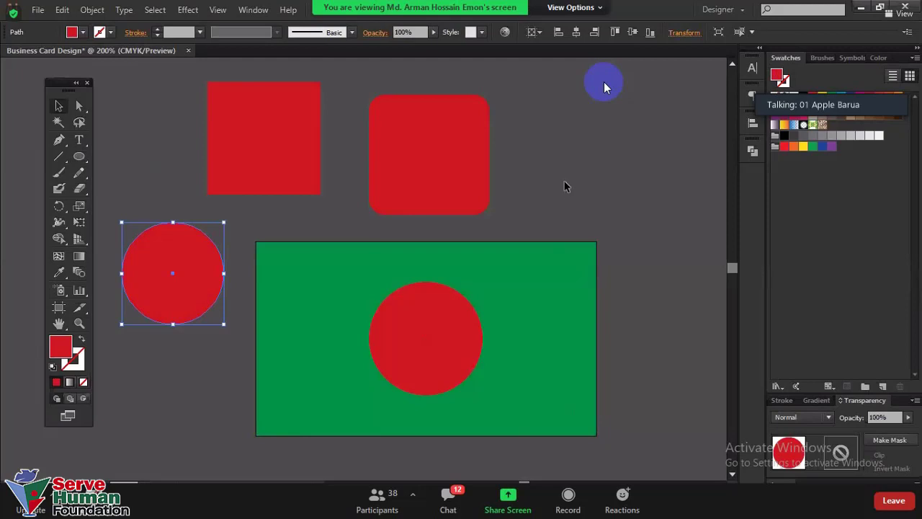
- Move the red square up-left and bring the rounded square beside it above the flag
scroll(565, 185, "down", 1)
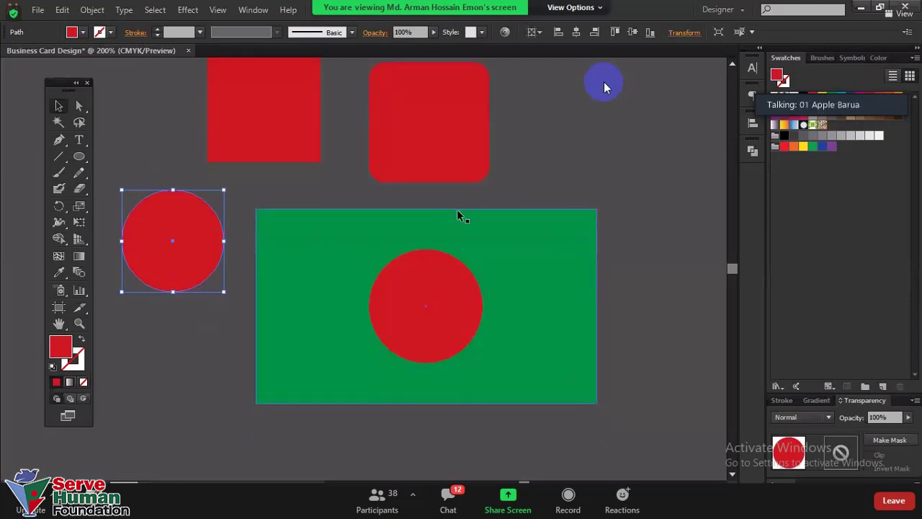
scroll(511, 191, "up", 2)
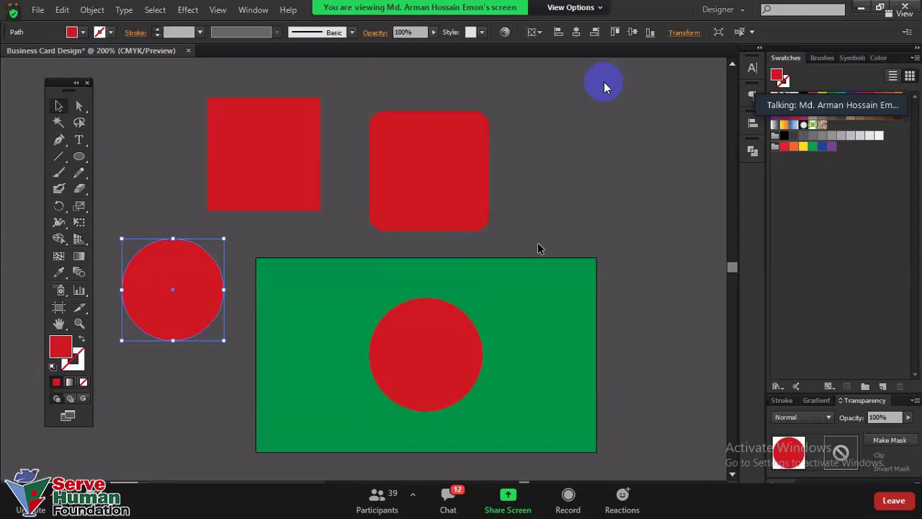
mouse_move(539, 245)
left_mouse_down()
mouse_move(356, 84)
mouse_move(543, 249)
left_mouse_up()
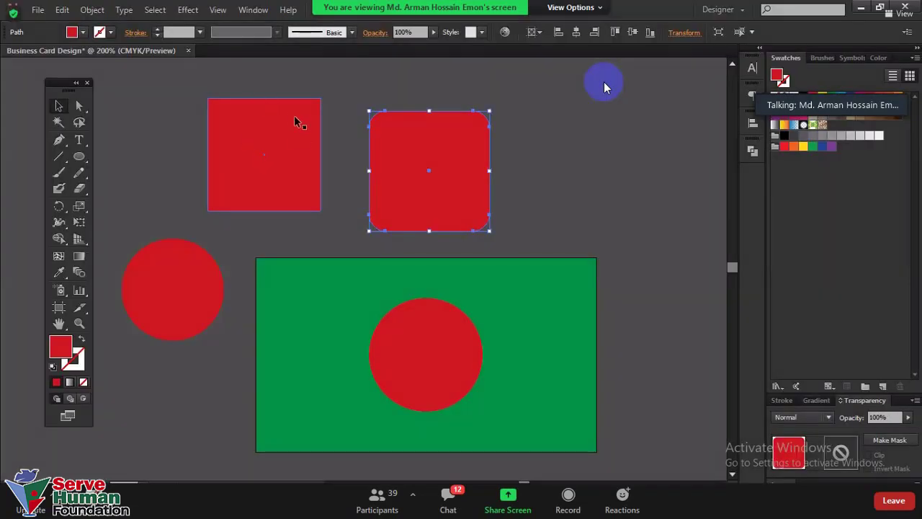
left_click_drag(284, 122, 250, 115)
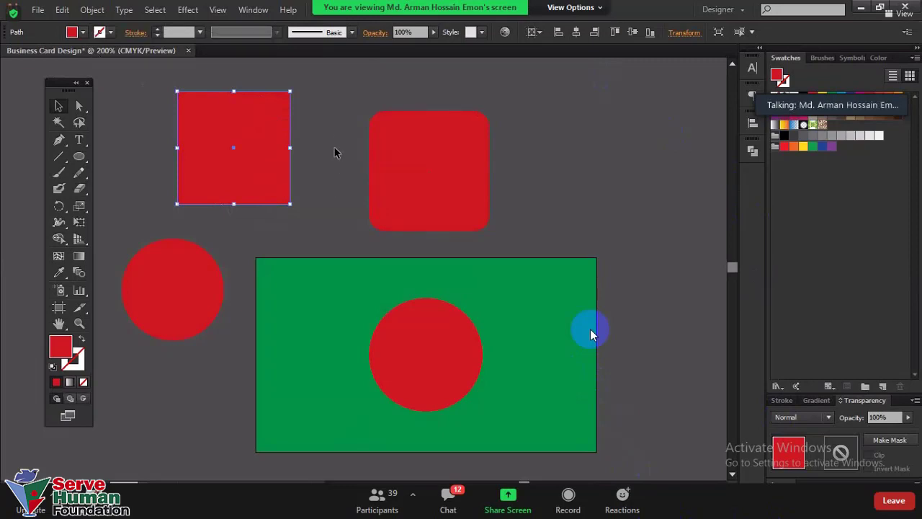
left_click_drag(142, 77, 502, 237)
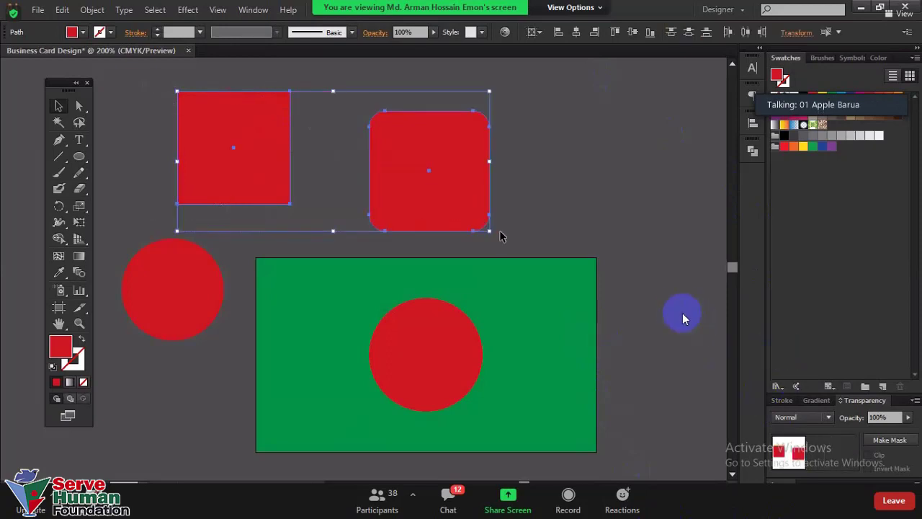
left_click(542, 214)
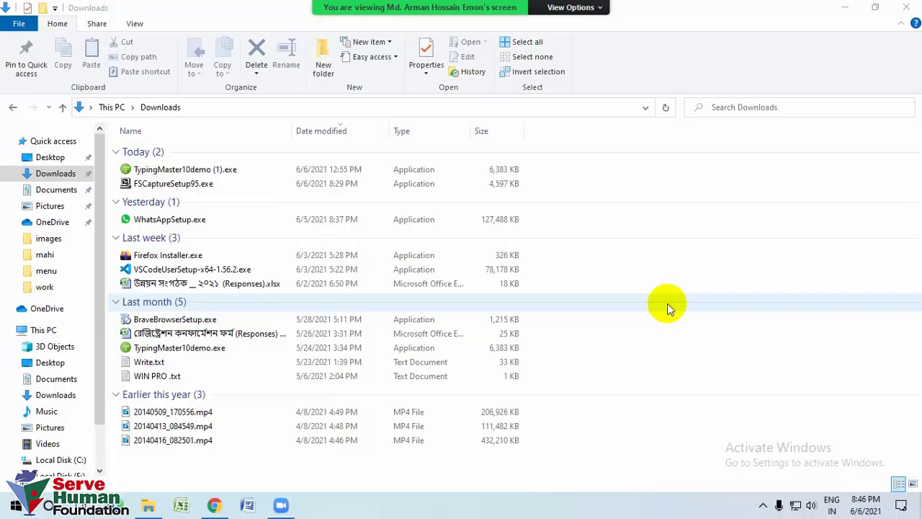
left_click(845, 7)
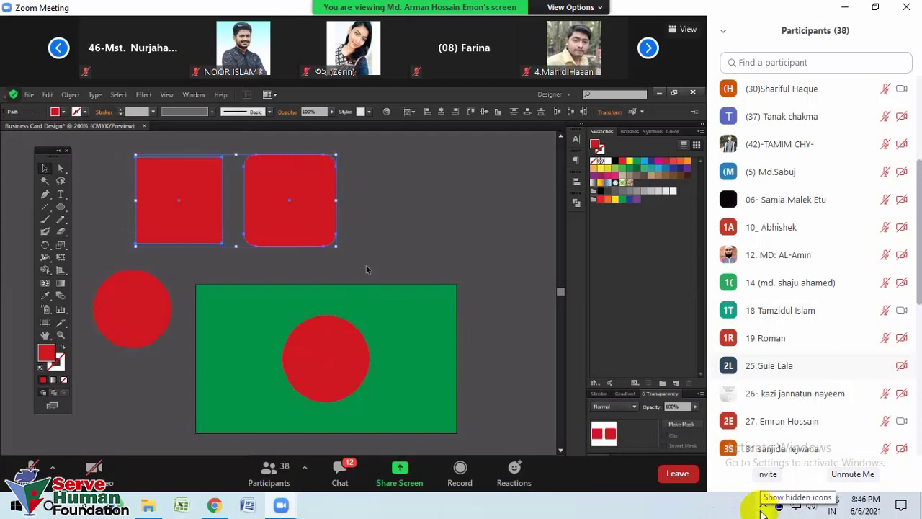
- Open the hidden system tray icons, then show the shared screen full screen
left_click(765, 506)
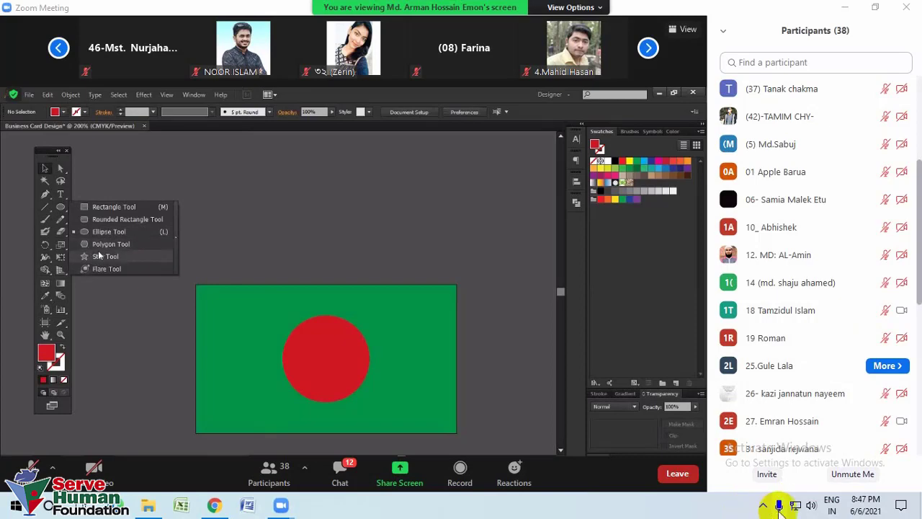
left_click(763, 506)
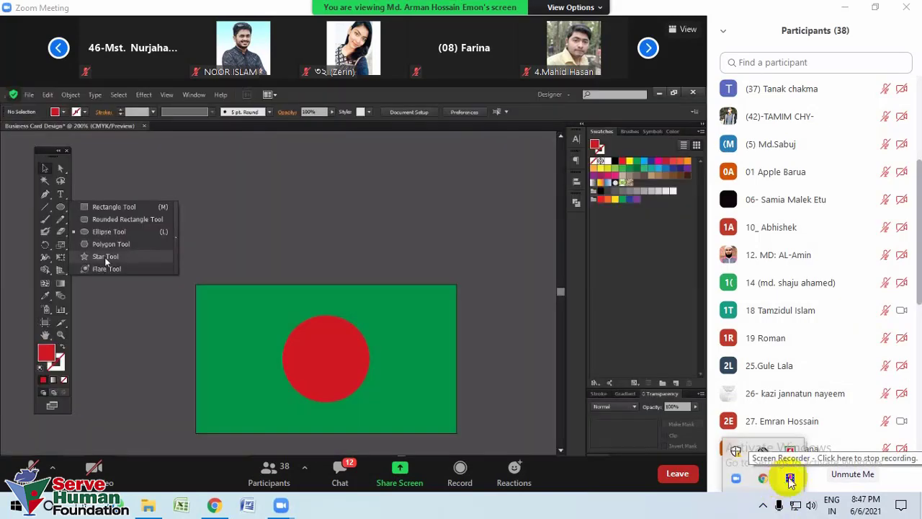
left_click(512, 270)
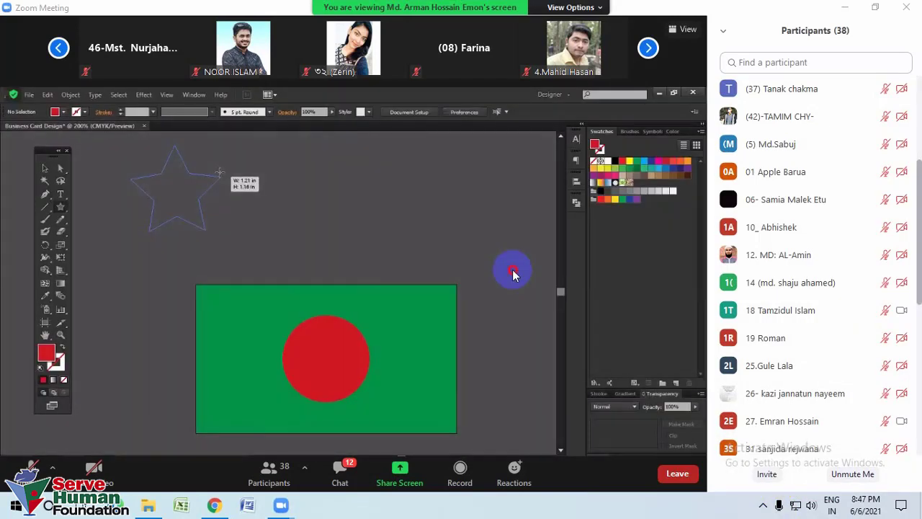
double_click(513, 271)
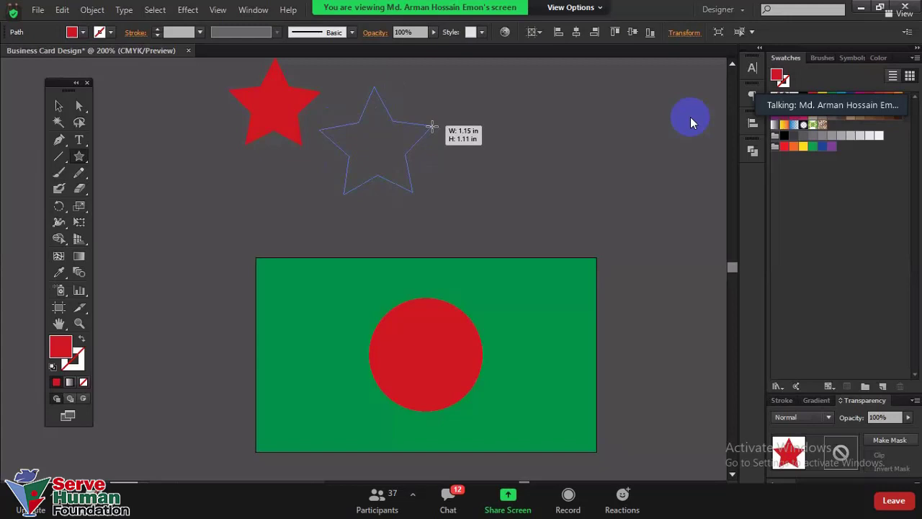
- Drag out a red star while pressing Up arrow to make a many-spiked starburst
left_click_drag(432, 126, 433, 129)
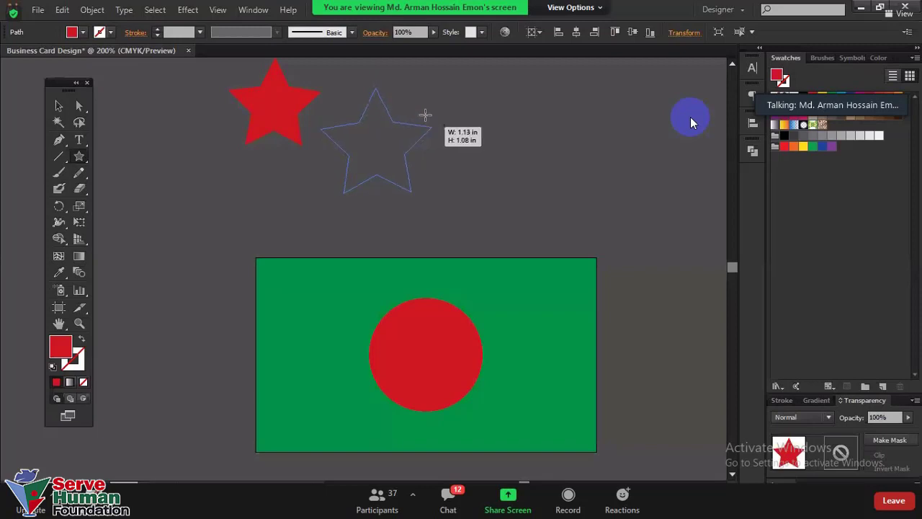
left_click_drag(434, 130, 434, 131)
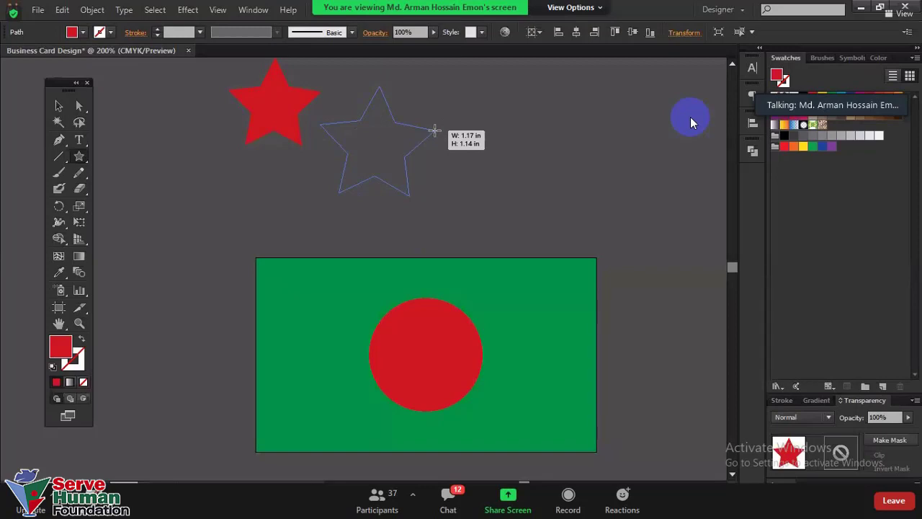
key("Down")
key("Down")
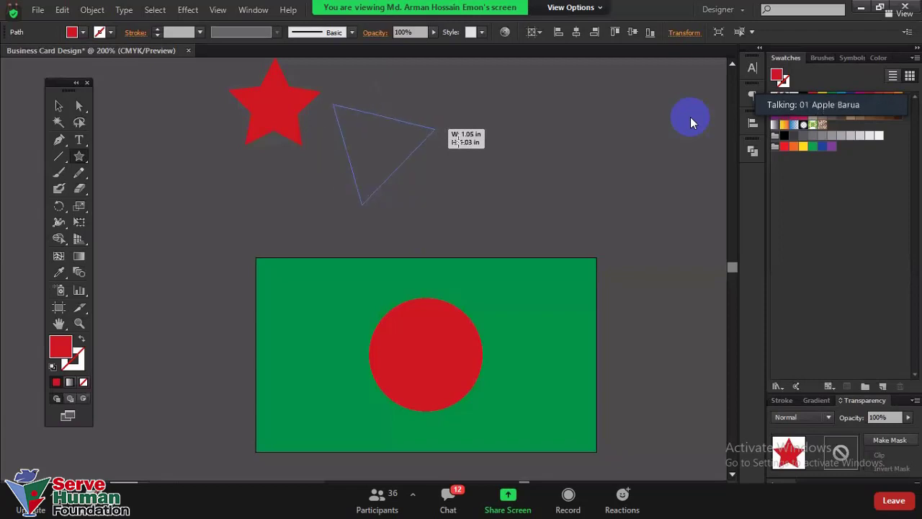
left_click_drag(435, 130, 443, 137)
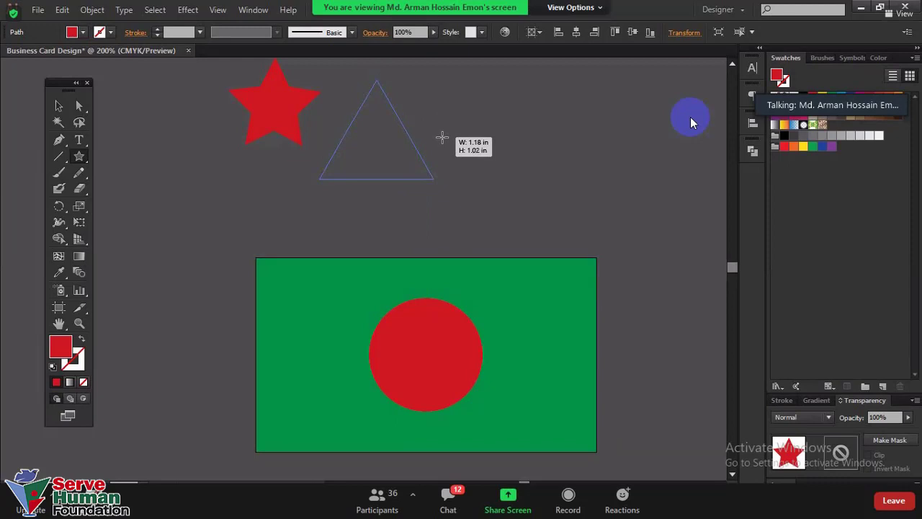
key("Up")
key("Up")
key("Up")
key("Up")
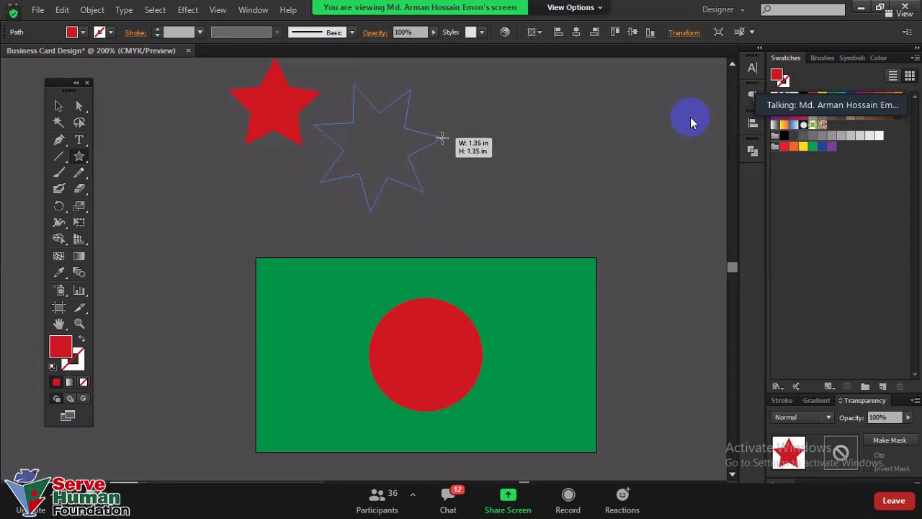
key("Up")
key("Up")
key("Up")
key("Up")
key("Up")
key("Up")
key("Up")
key("Up")
key("Up")
key("Up")
key("Up")
key("Up")
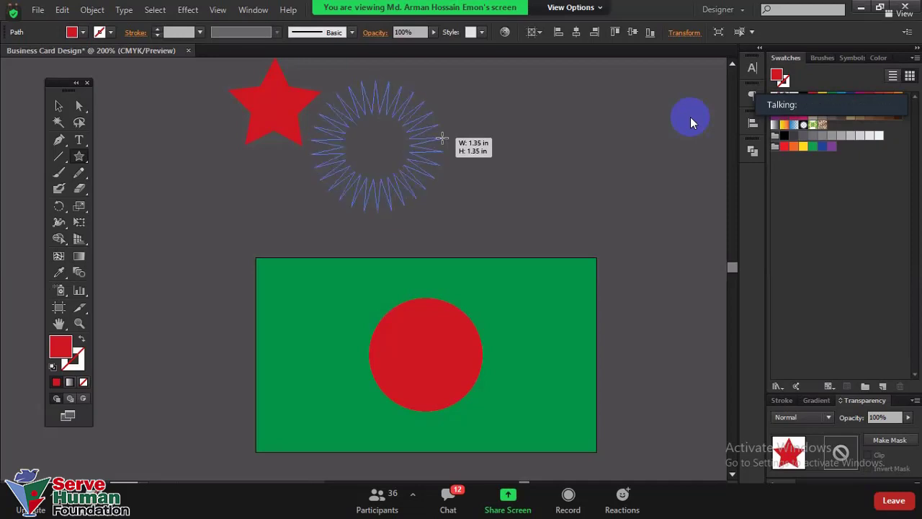
key("Up")
key("Up")
key("Up")
left_click_drag(442, 137, 477, 172)
- Move the starburst right and down beside the five-pointed star, then deselect it
key("v")
left_click(517, 180)
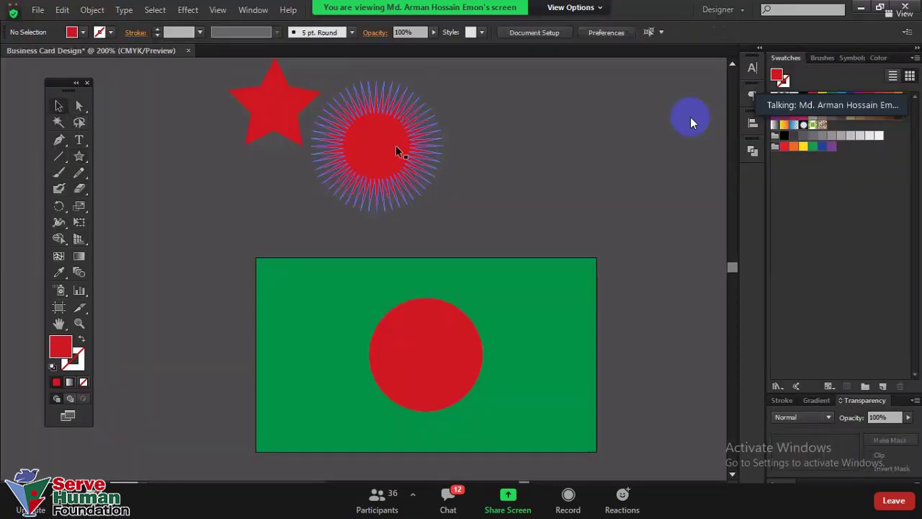
key("ctrl+shift+e")
left_click(570, 176)
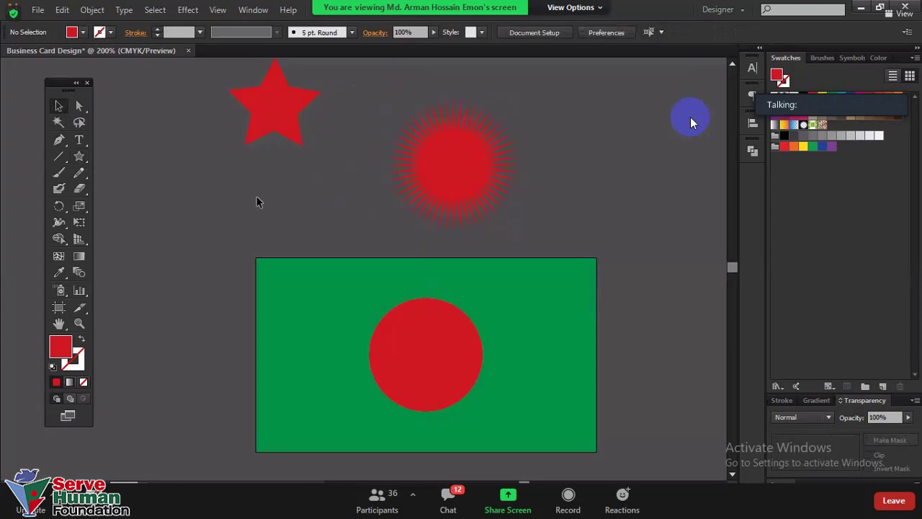
- Marquee-select the star and starburst together and delete them
scroll(256, 196, "up", 1)
scroll(230, 182, "up", 2)
scroll(206, 167, "down", 1)
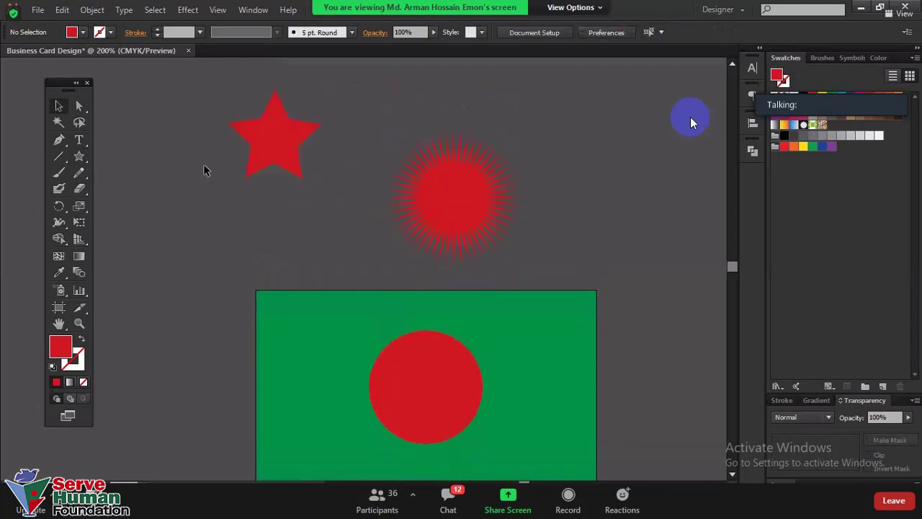
left_click_drag(166, 102, 546, 239)
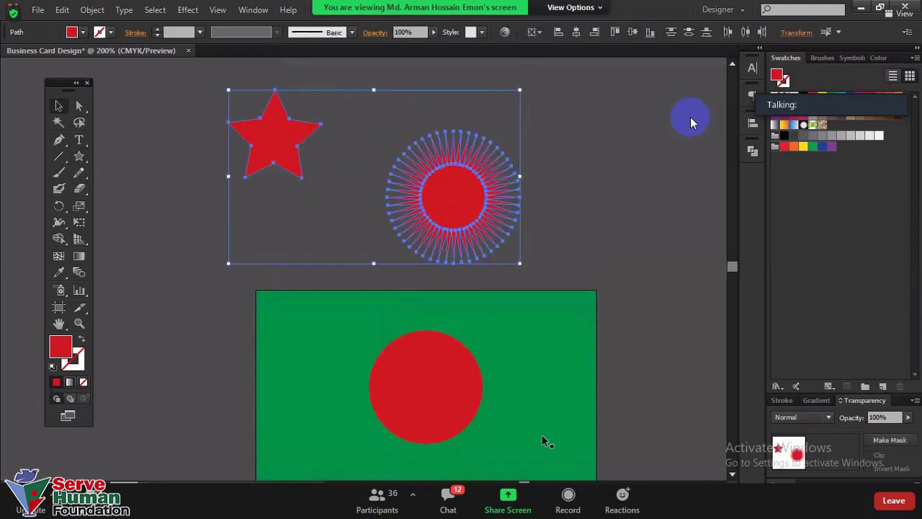
key("Delete")
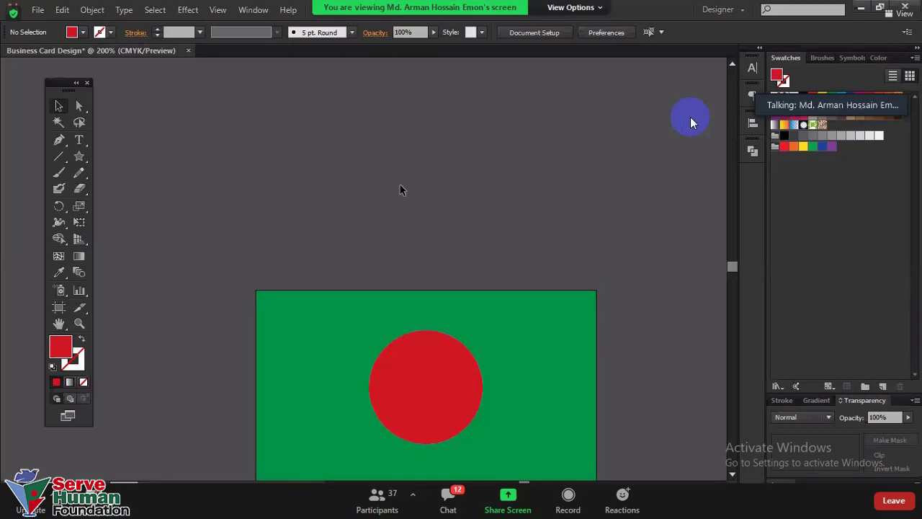
left_click(80, 157)
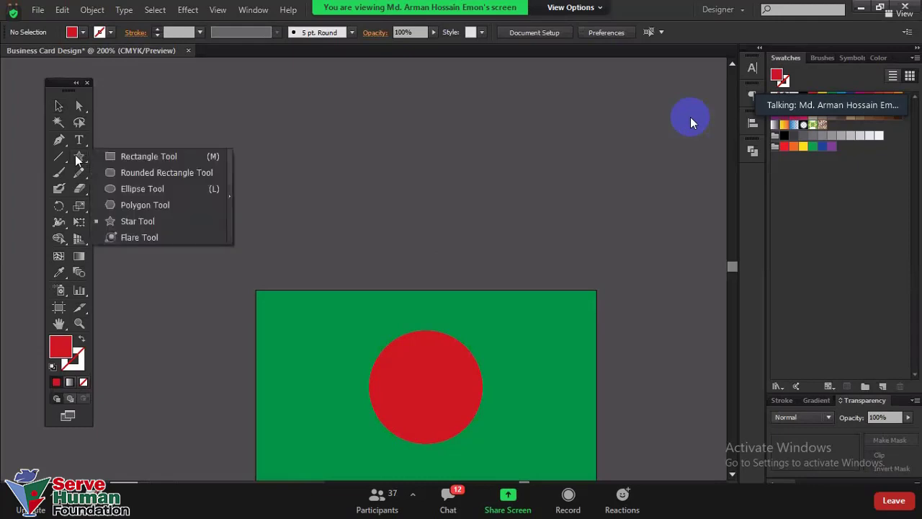
- Pick the Ellipse Tool from the Tools panel's shape flyout
left_click(80, 108)
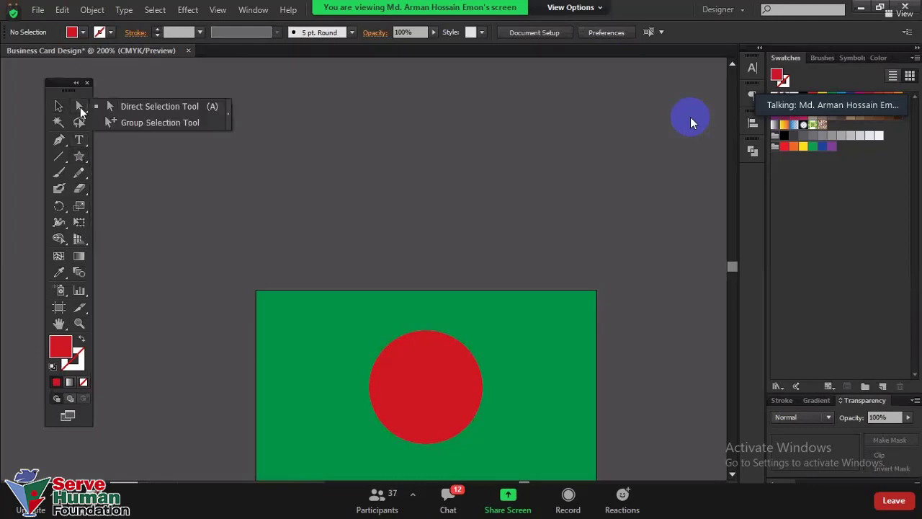
left_click(80, 106)
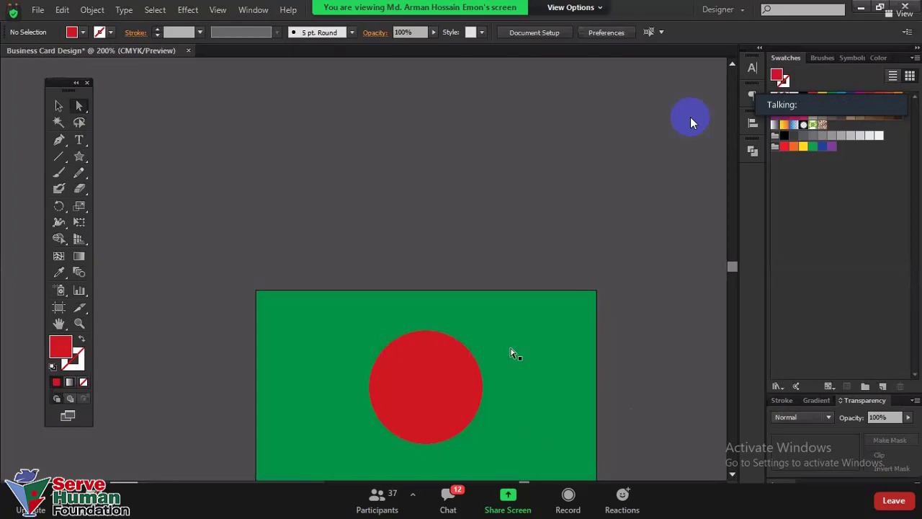
left_click(80, 157)
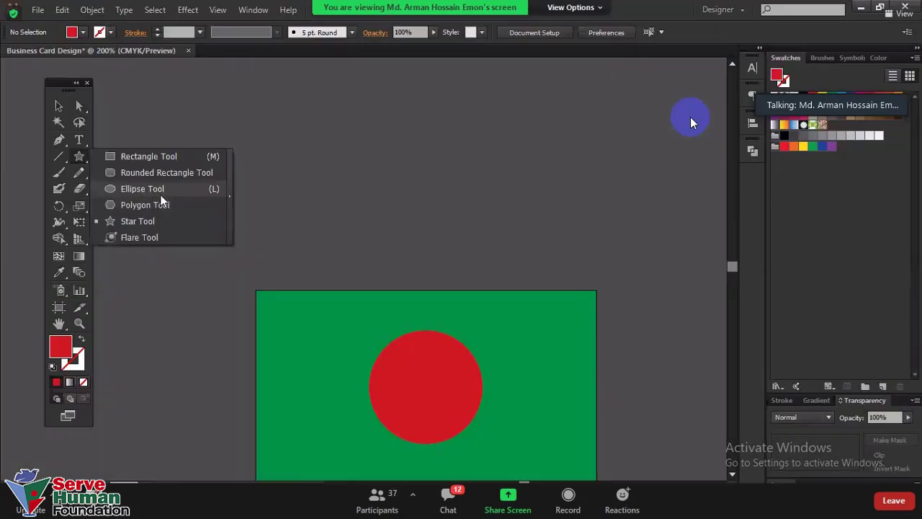
left_click(161, 193)
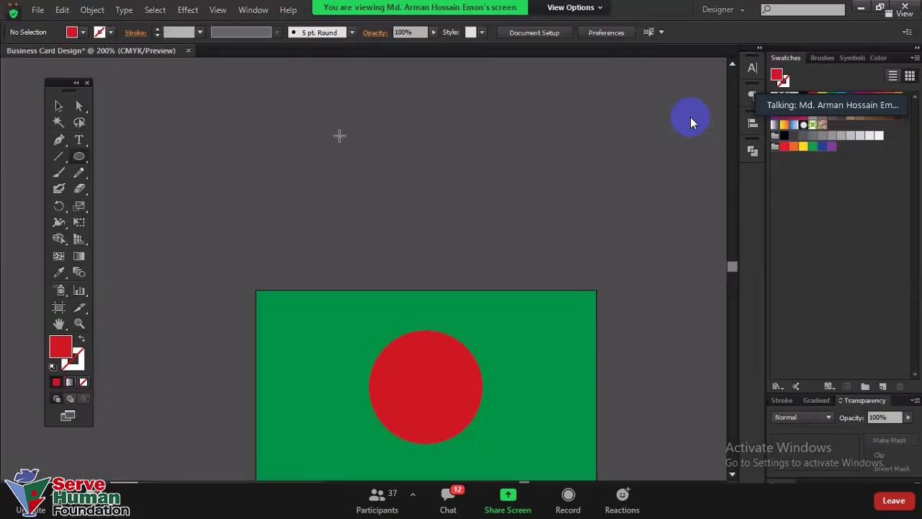
left_click_drag(342, 140, 521, 246)
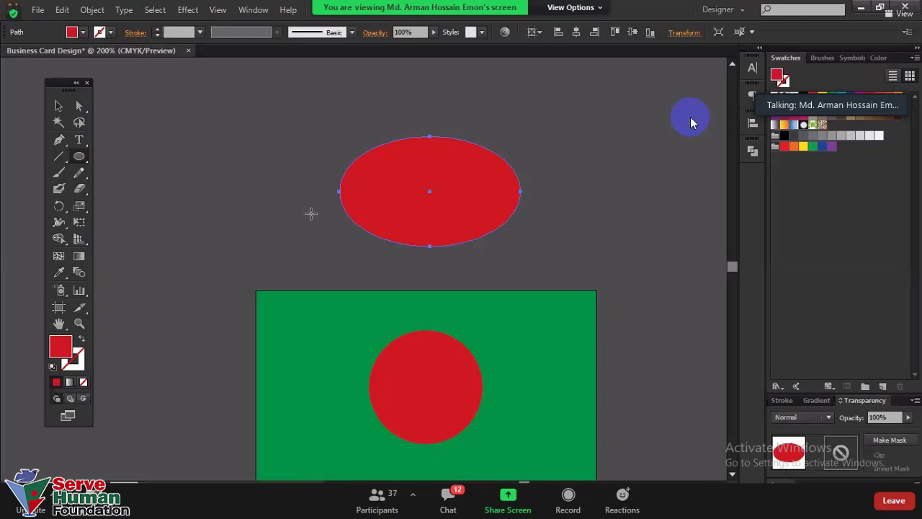
key("Delete")
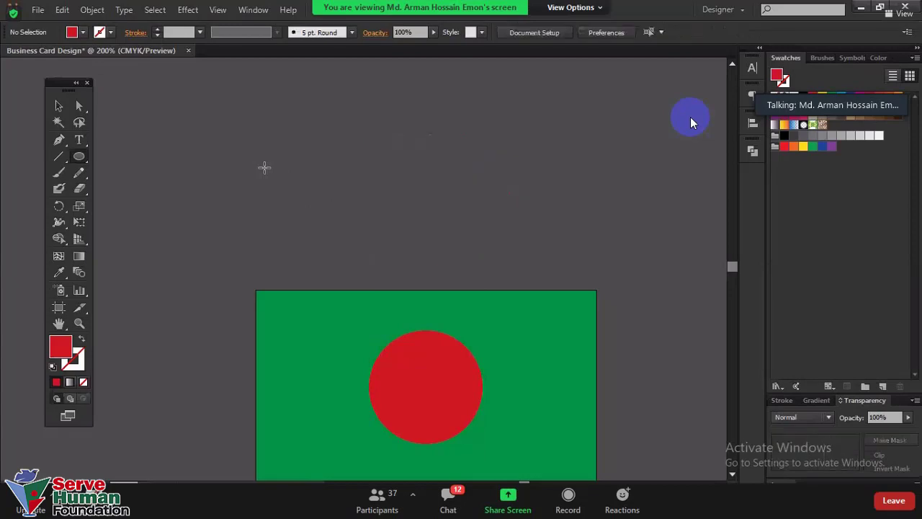
scroll(305, 233, "down", 3)
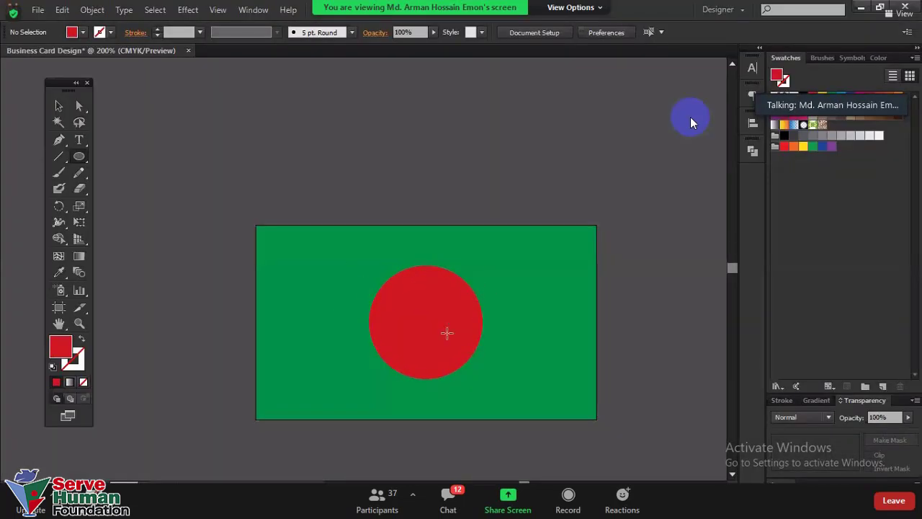
- Draw a red circle above the flag, move it up-right, and enlarge the flag
left_click_drag(303, 150, 408, 255)
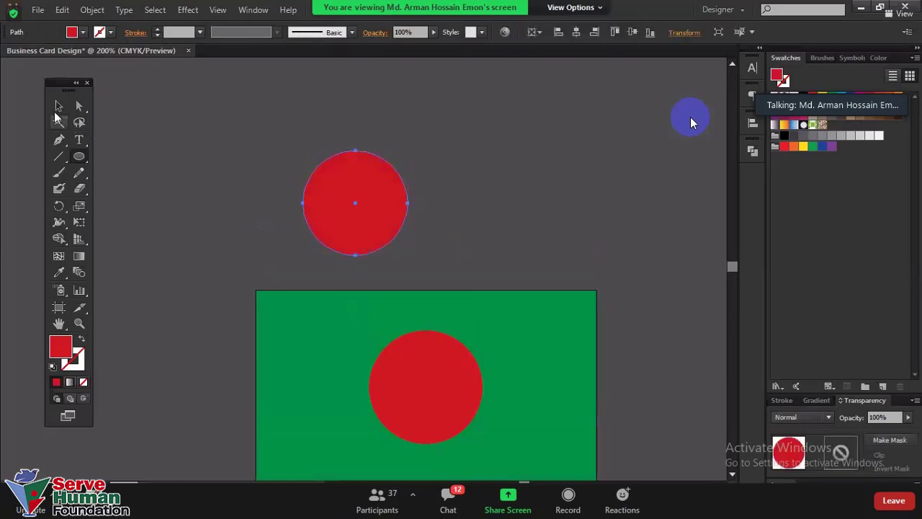
left_click(58, 106)
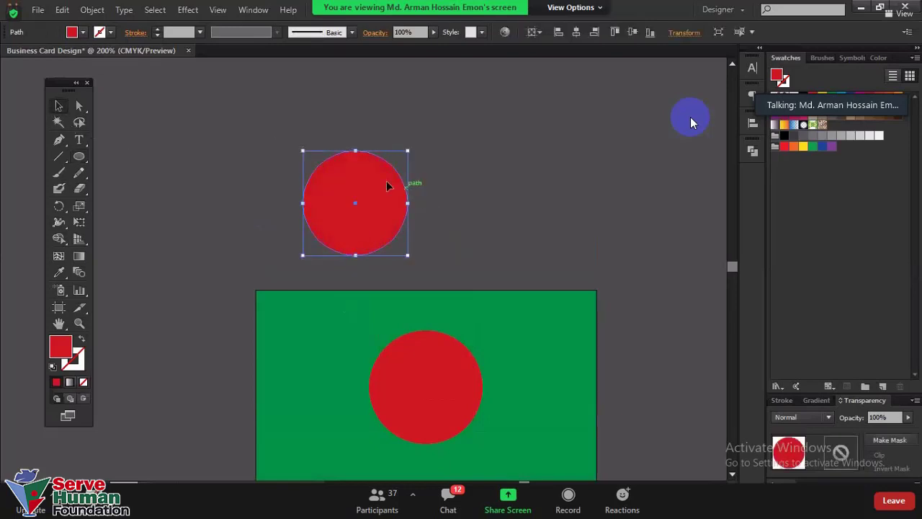
left_click_drag(385, 185, 508, 180)
scroll(348, 214, "up", 1)
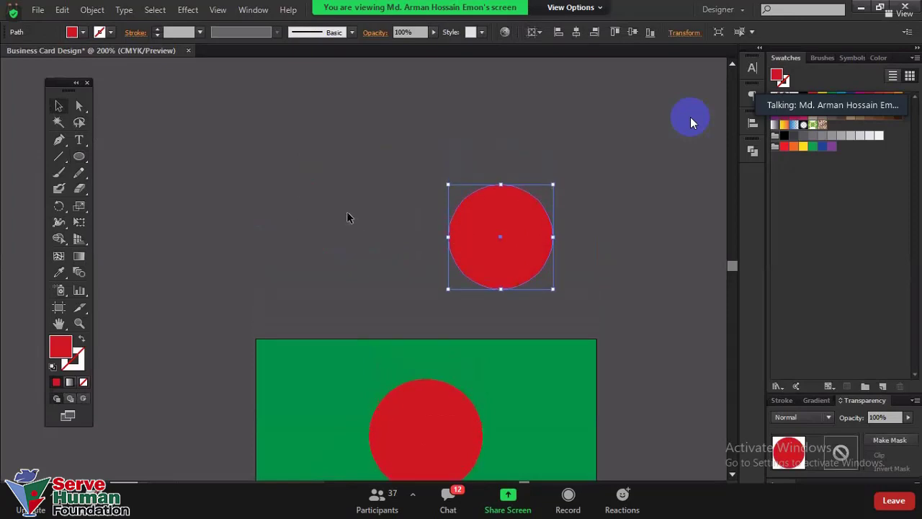
scroll(347, 210, "down", 2)
scroll(347, 210, "down", 2)
left_click_drag(345, 271, 429, 350)
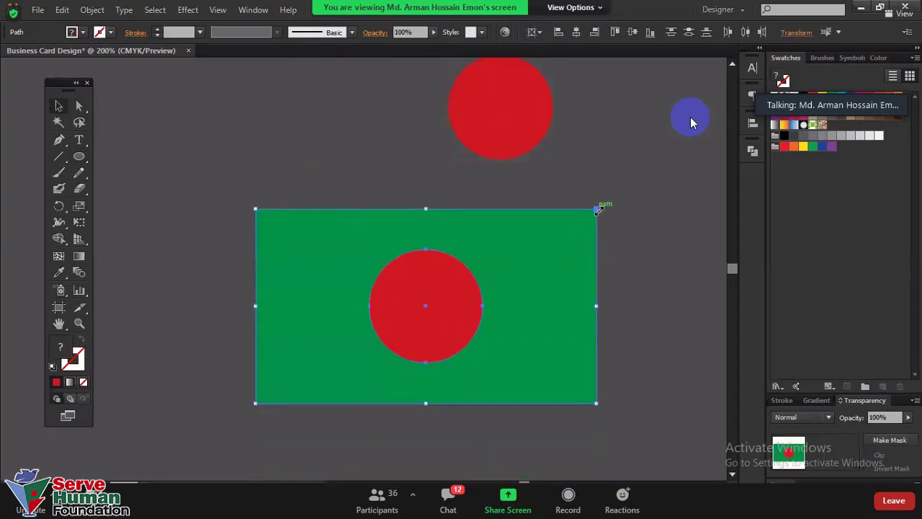
mouse_move(598, 210)
left_mouse_down()
mouse_move(667, 160)
mouse_move(687, 184)
left_mouse_up()
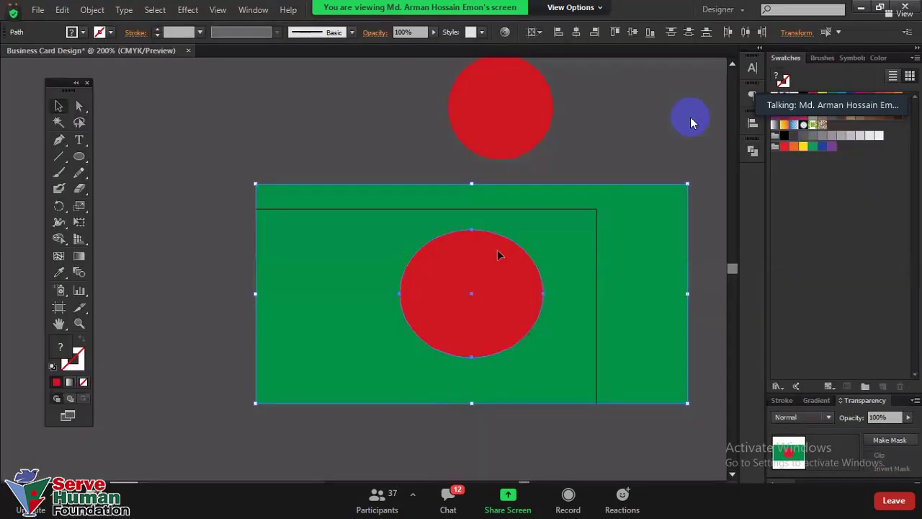
- Delete the spare red circle and scale the flag up to about 3.89 × 2.11 in
left_click(537, 149)
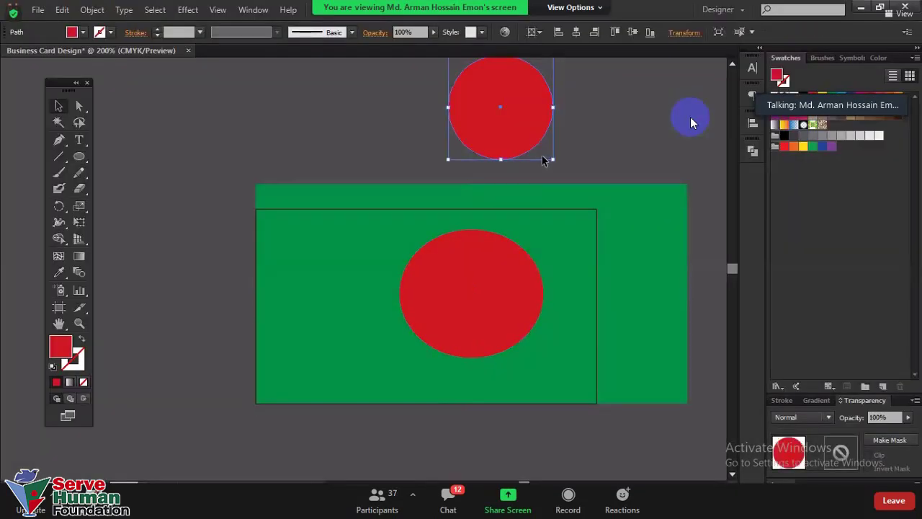
key("Delete")
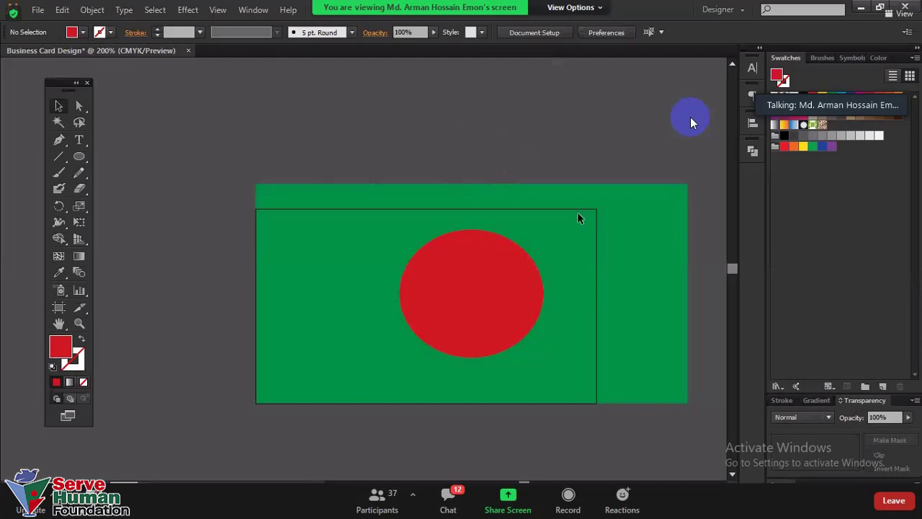
left_click_drag(462, 118, 638, 289)
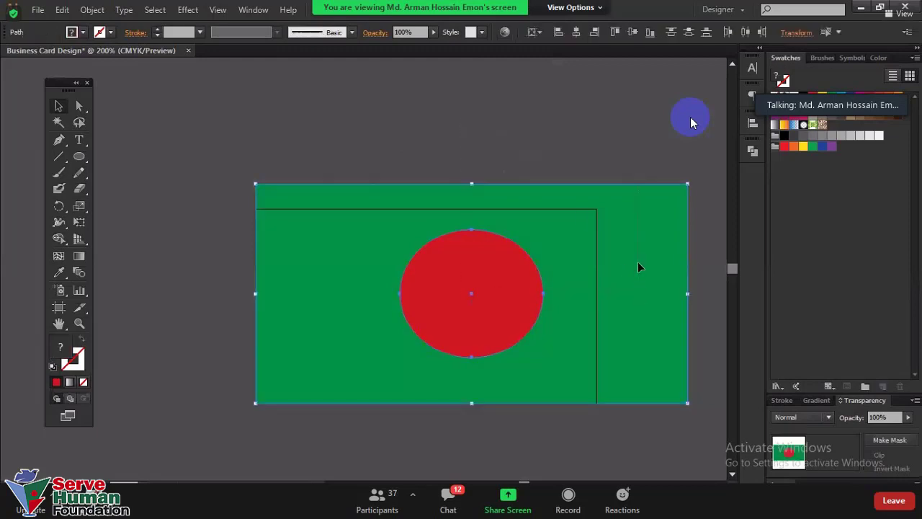
left_click_drag(686, 188, 597, 211)
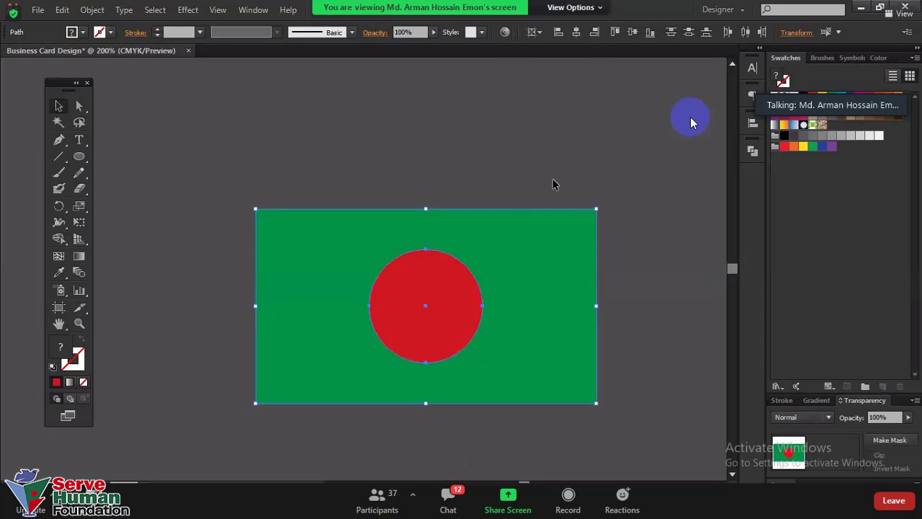
left_click_drag(361, 139, 635, 399)
left_click_drag(596, 209, 660, 163)
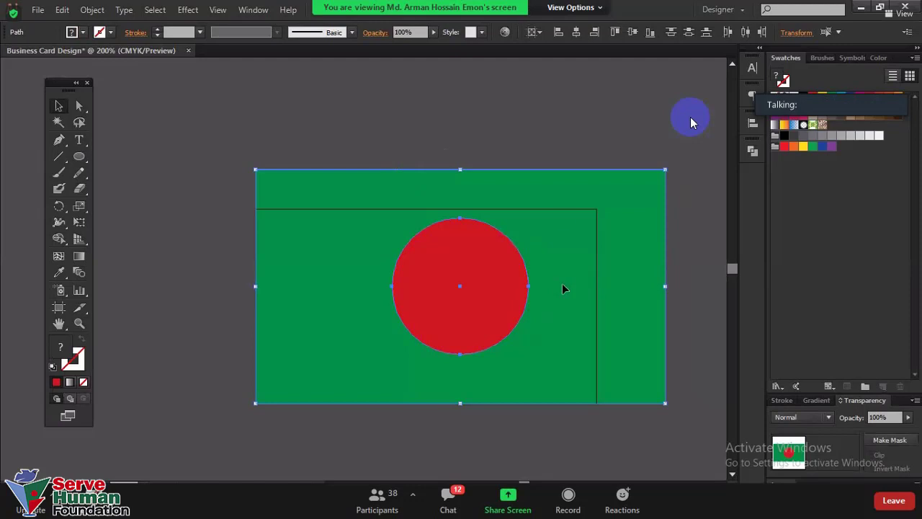
left_click(546, 144)
- Drag the green rectangle up and left, then nudge it slightly further
scroll(481, 170, "up", 5)
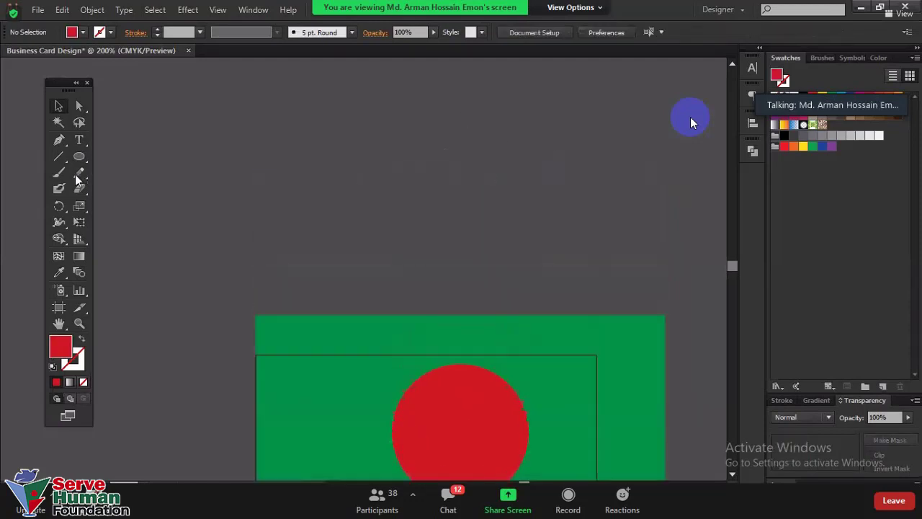
mouse_move(577, 383)
left_mouse_down()
mouse_move(490, 135)
mouse_move(526, 258)
left_mouse_up()
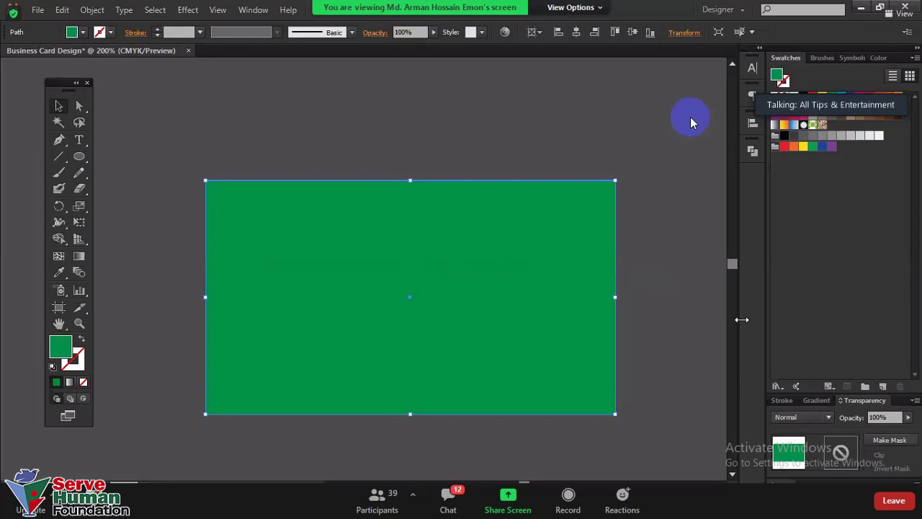
left_click_drag(523, 243, 511, 238)
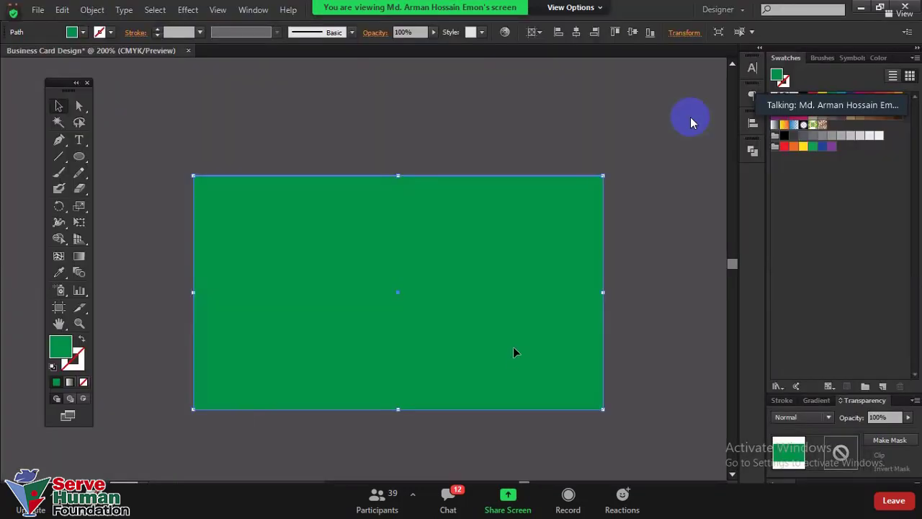
- End on the Direct Selection tool so the rectangle's anchor points and live-corner widgets show
left_click(79, 106)
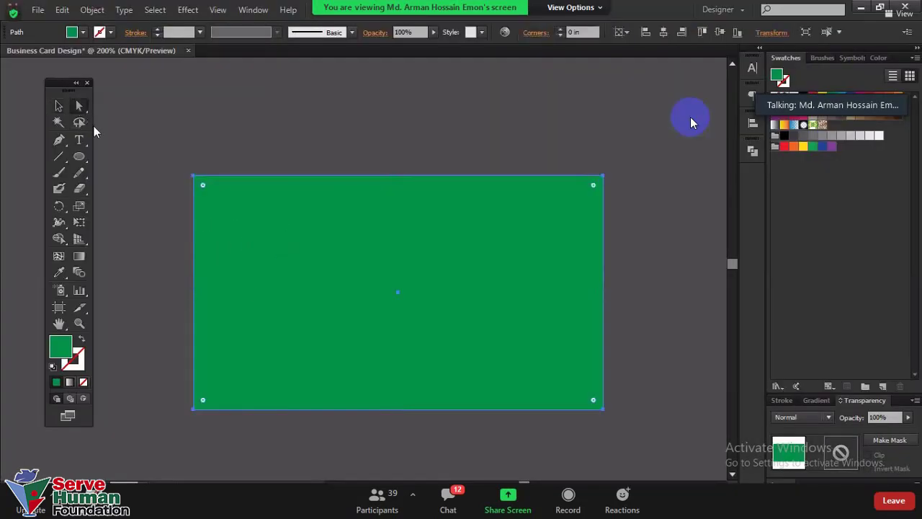
left_click(58, 106)
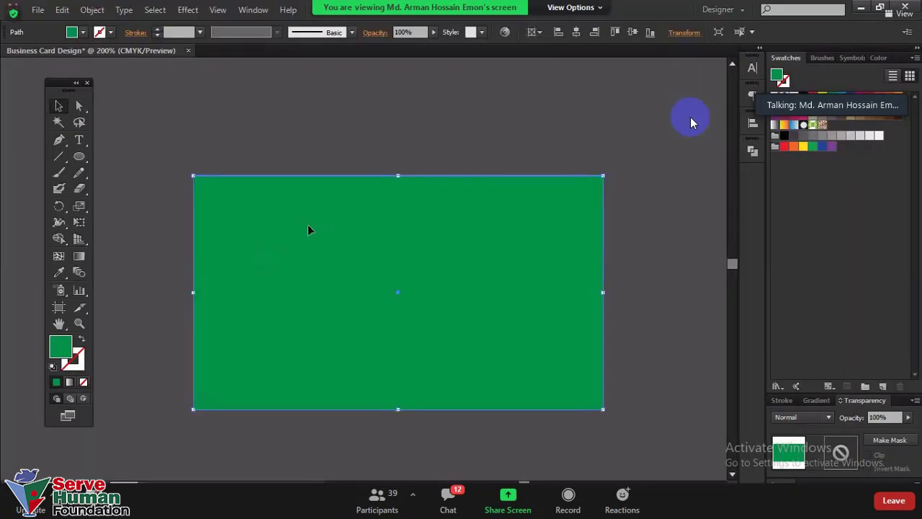
left_click(79, 106)
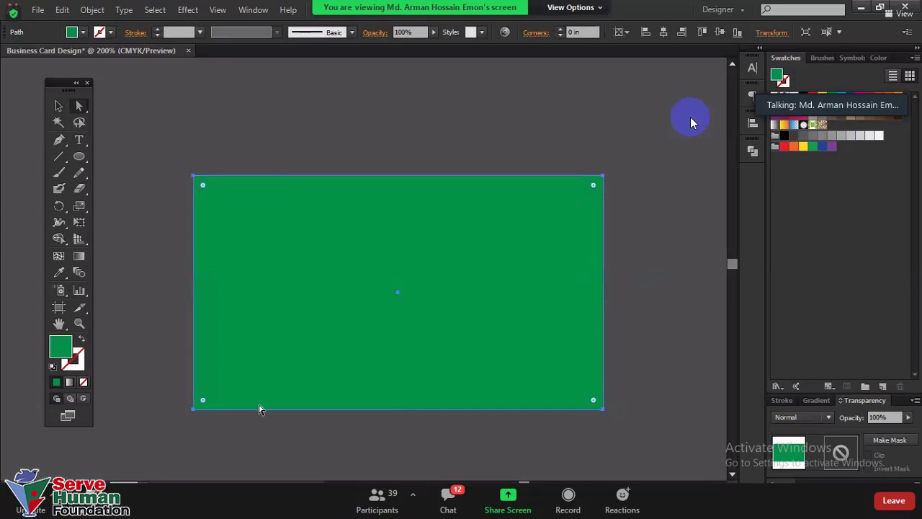
left_click(59, 106)
scroll(307, 184, "up", 3)
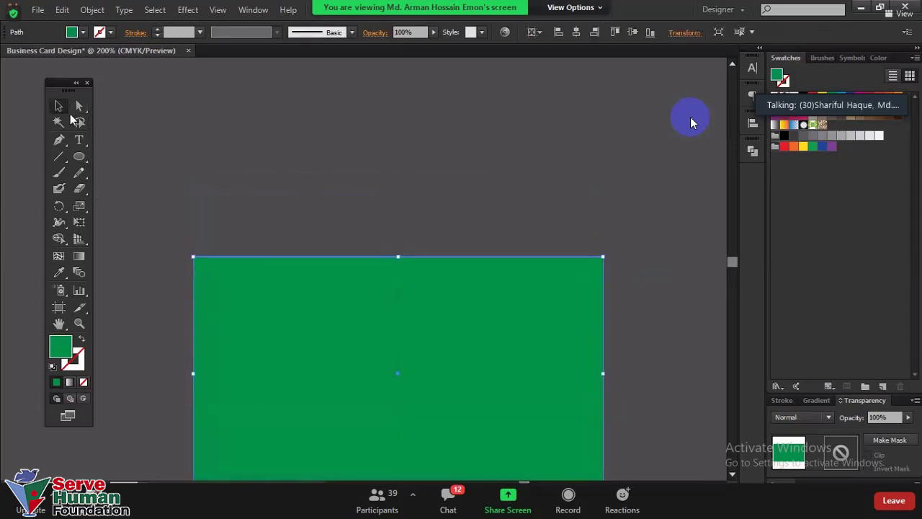
left_click(59, 140)
key("v")
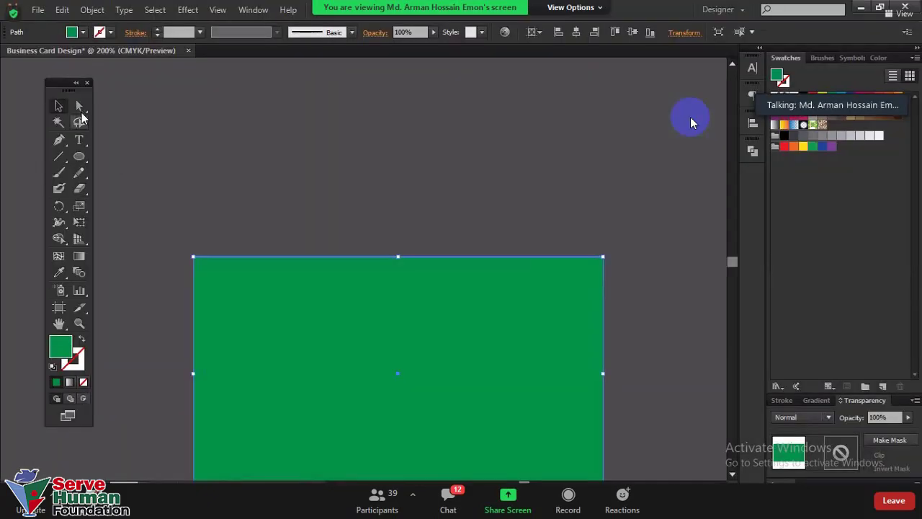
scroll(246, 210, "down", 2)
left_click(79, 106)
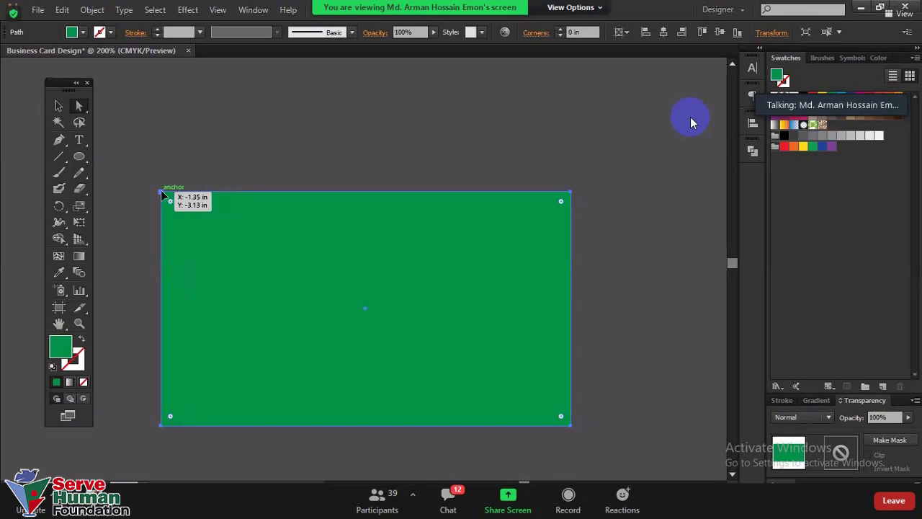
- Pull the top-left corner up and left, then switch to individual anchor-point selection
left_click_drag(160, 190, 124, 188)
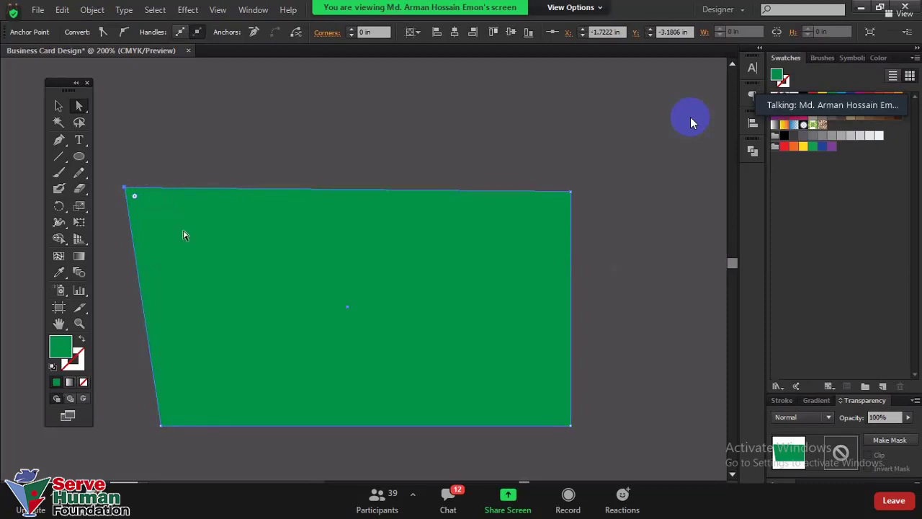
left_click_drag(124, 188, 260, 138)
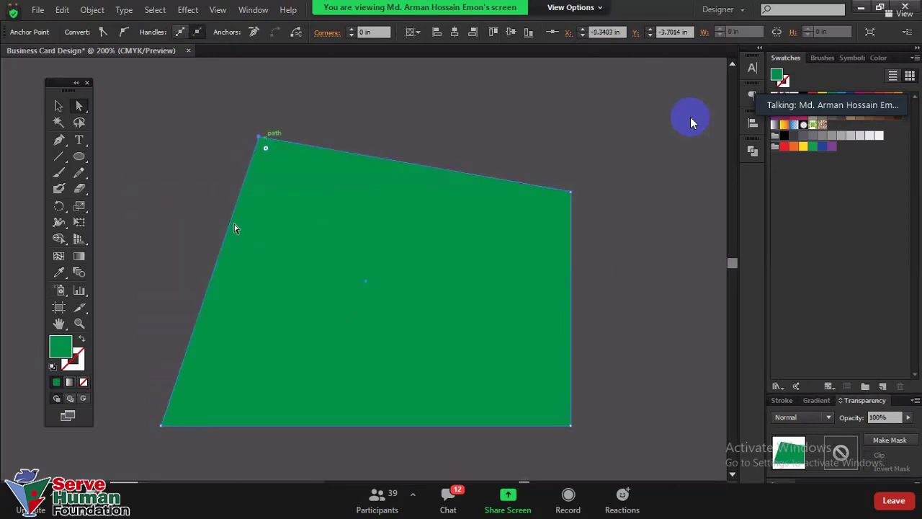
left_click(62, 109)
left_click(79, 108)
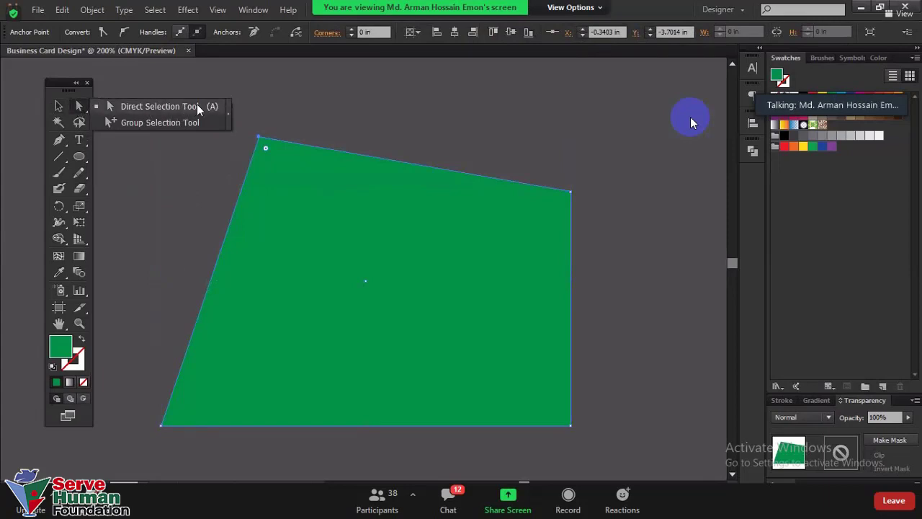
left_click(198, 106)
- Select the top-left corner point and move it out to the left
left_click_drag(255, 139, 261, 143)
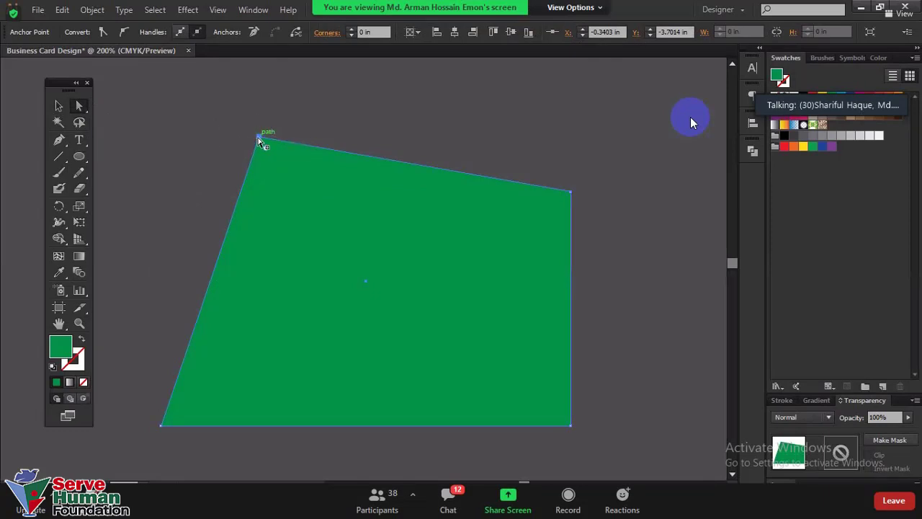
left_click(261, 143)
left_click(572, 425)
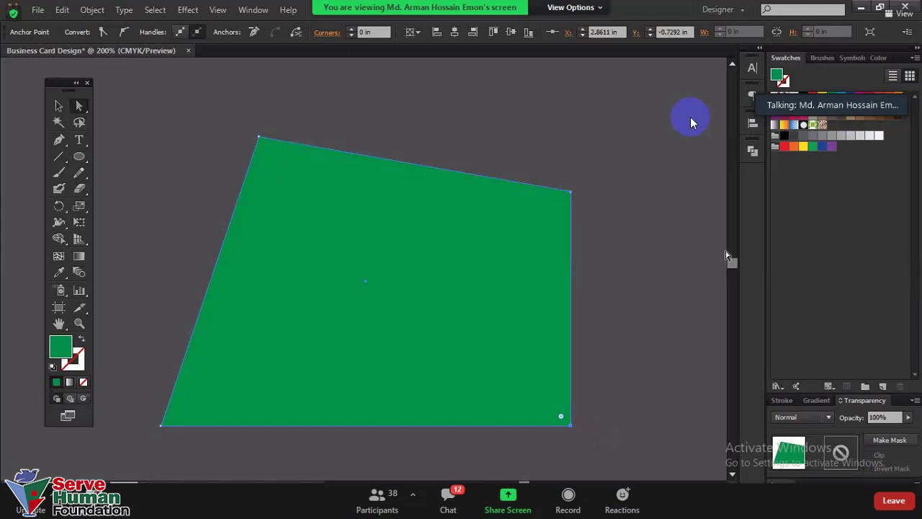
left_click(259, 138)
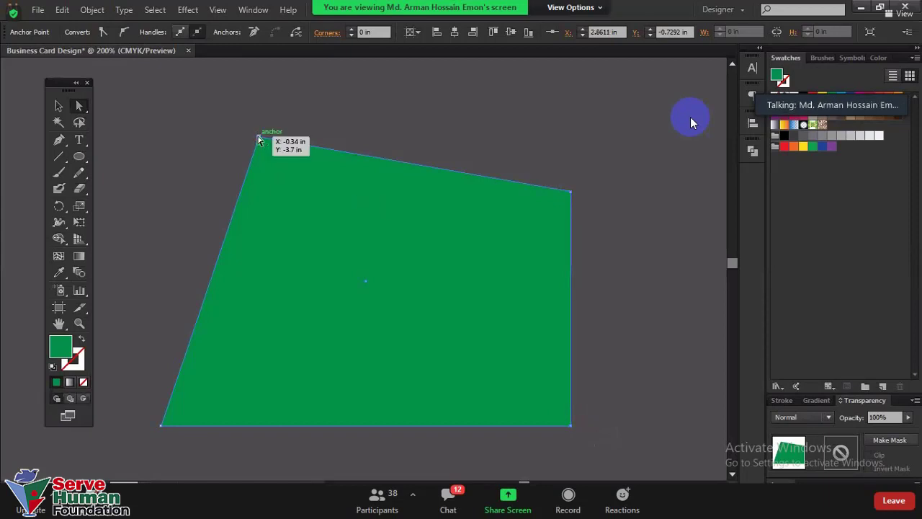
mouse_move(259, 138)
left_mouse_down()
mouse_move(146, 99)
mouse_move(258, 175)
left_mouse_up()
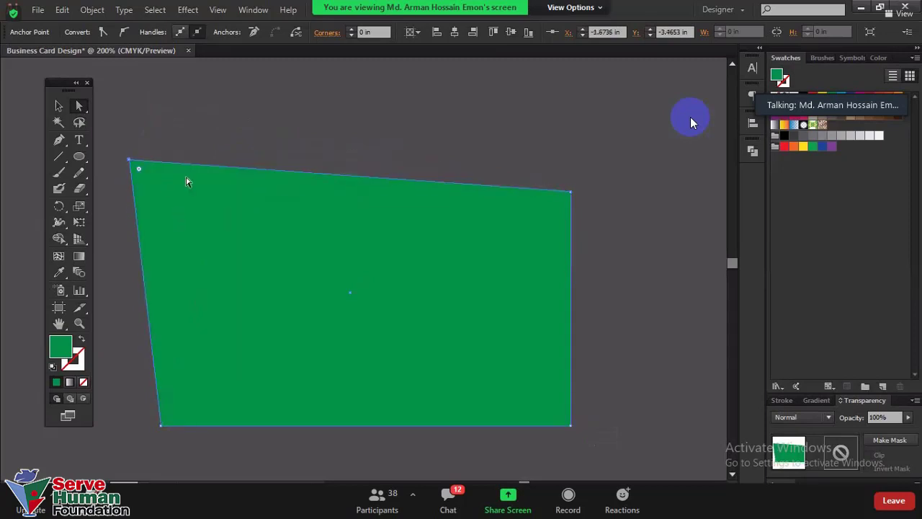
- Pull the top-right corner point up and to the right
left_click(570, 194)
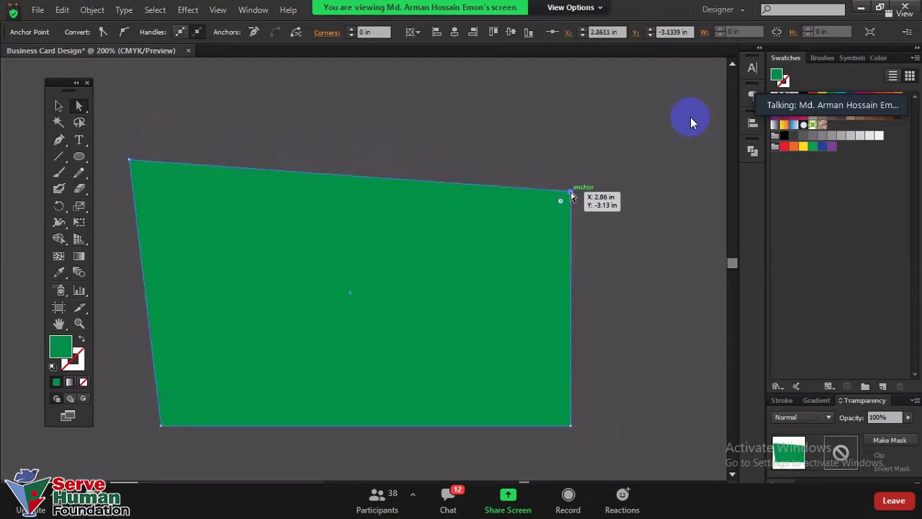
left_click_drag(570, 195, 631, 117)
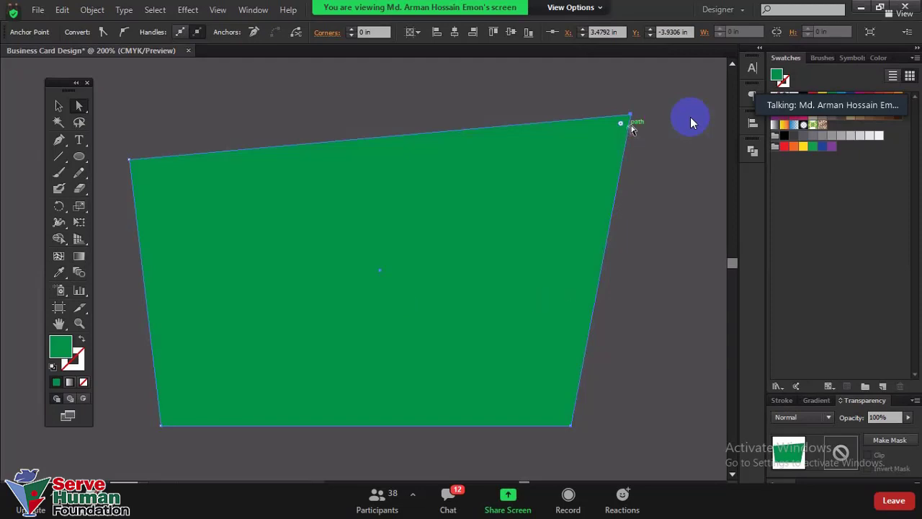
left_click_drag(631, 129, 632, 122)
left_click(633, 120)
key("Delete")
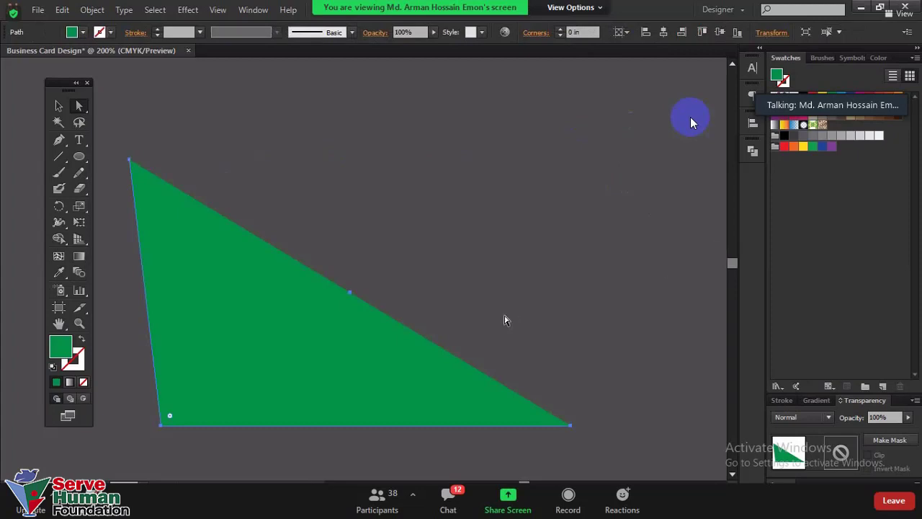
key("ctrl+z")
key("ctrl+z")
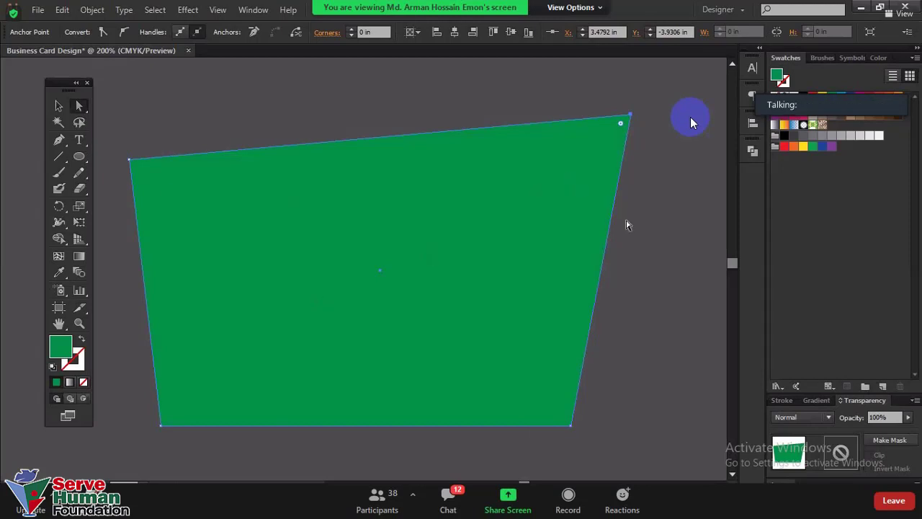
left_click(631, 115)
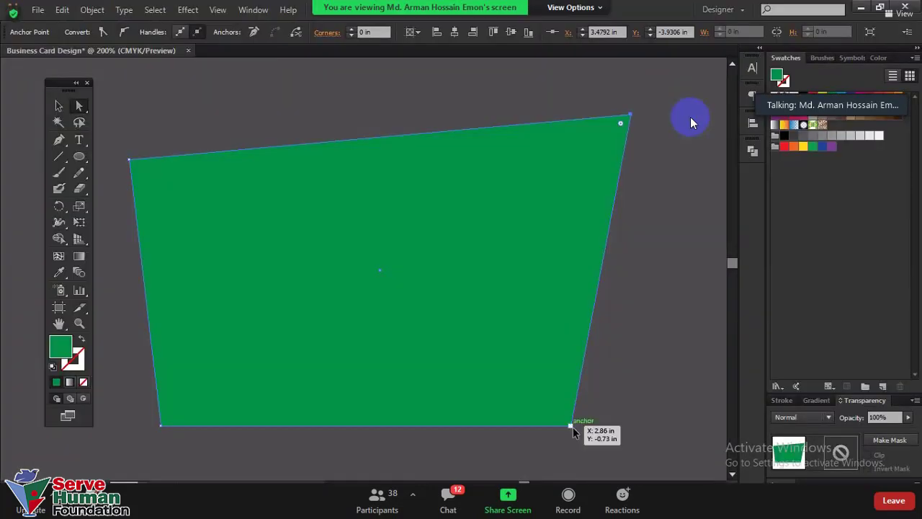
left_click(571, 425, "shift")
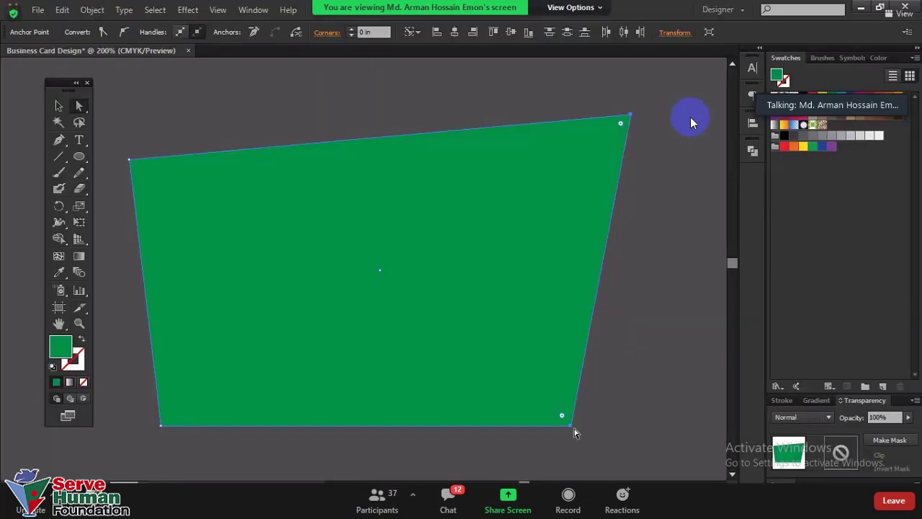
mouse_move(574, 432)
left_mouse_down()
mouse_move(625, 426)
mouse_move(484, 274)
left_mouse_up()
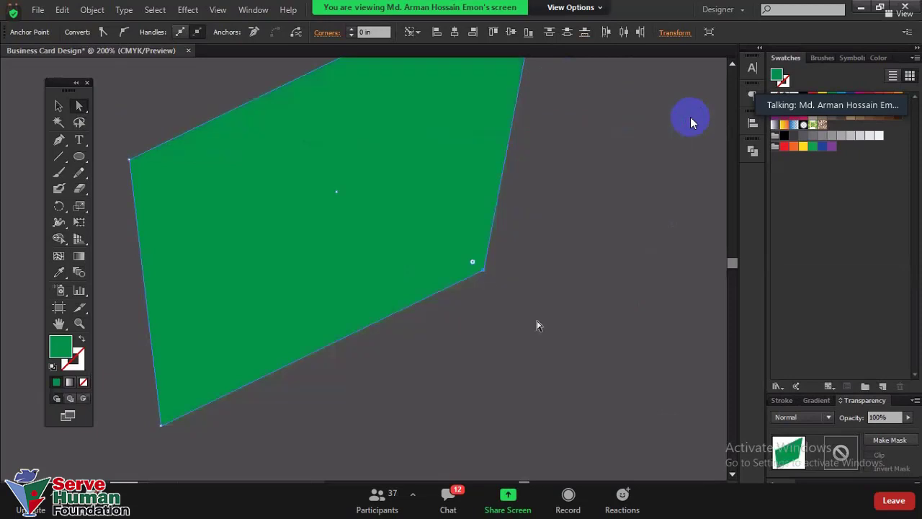
scroll(539, 324, "up", 2)
scroll(144, 422, "down", 3)
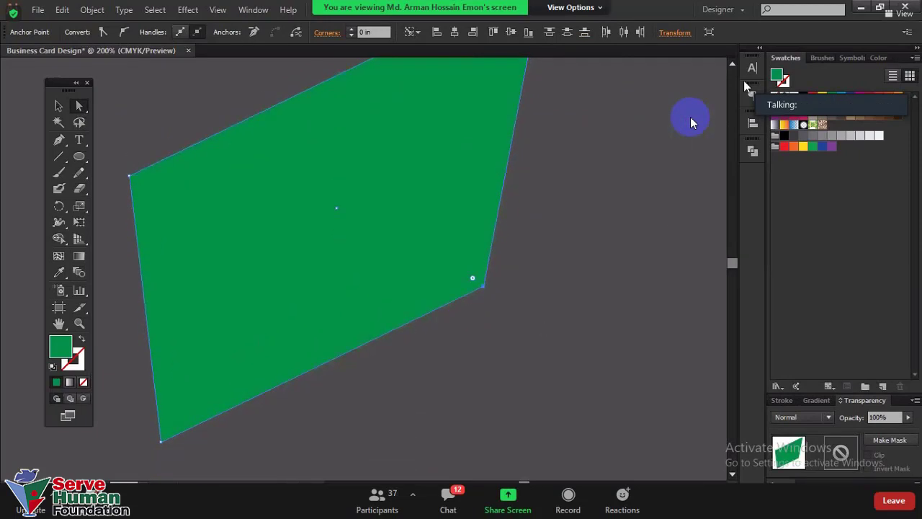
scroll(489, 189, "up", 1)
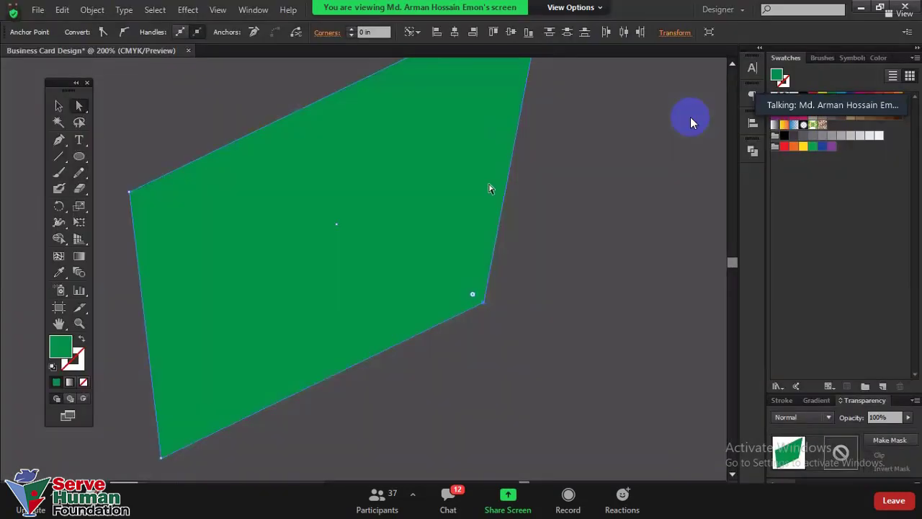
scroll(489, 189, "up", 6)
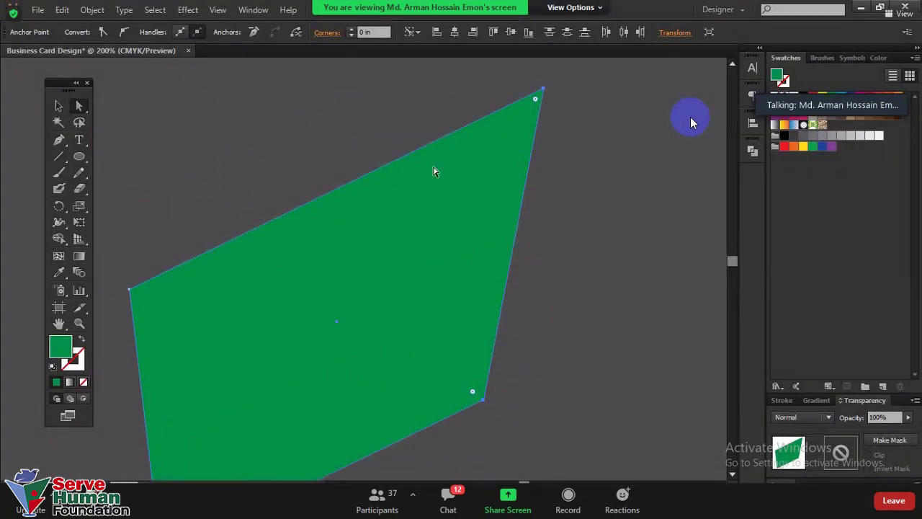
scroll(547, 247, "down", 3)
left_click(591, 274)
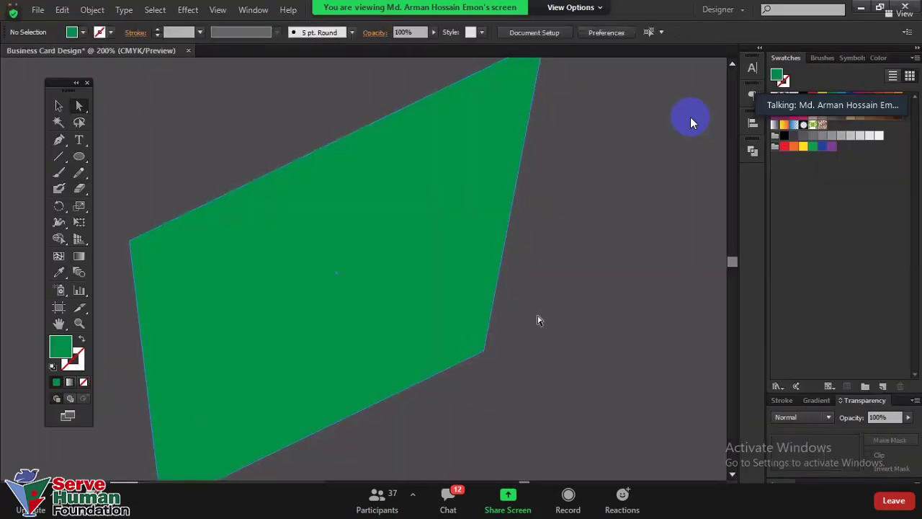
scroll(539, 317, "down", 2)
scroll(541, 318, "down", 2)
scroll(165, 324, "up", 3)
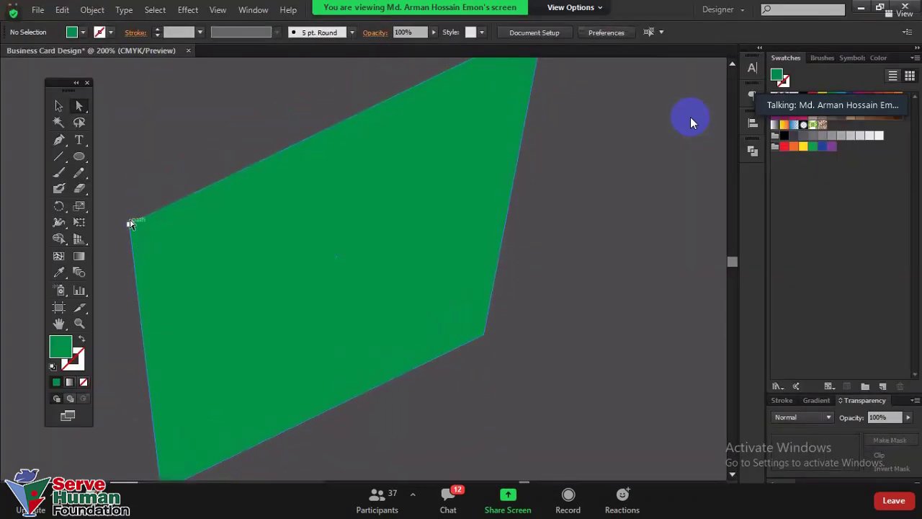
scroll(559, 108, "up", 3)
scroll(553, 154, "up", 2)
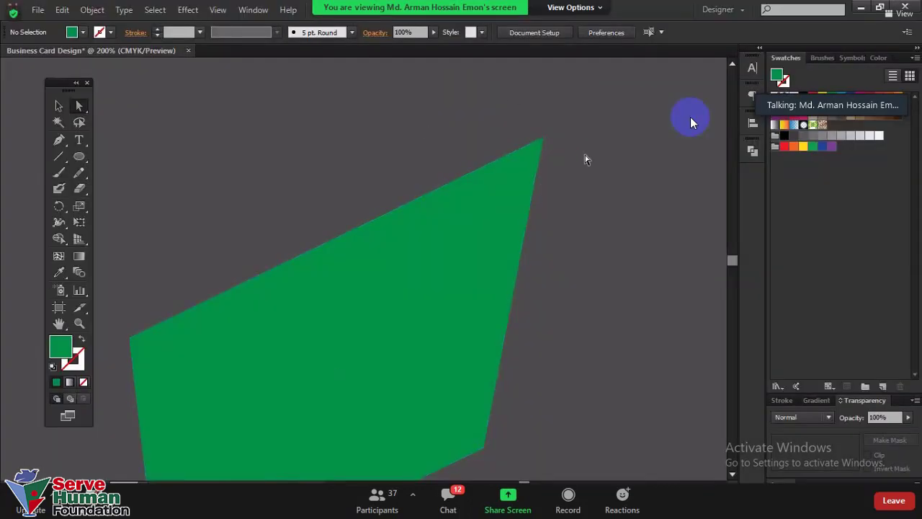
left_click(544, 139)
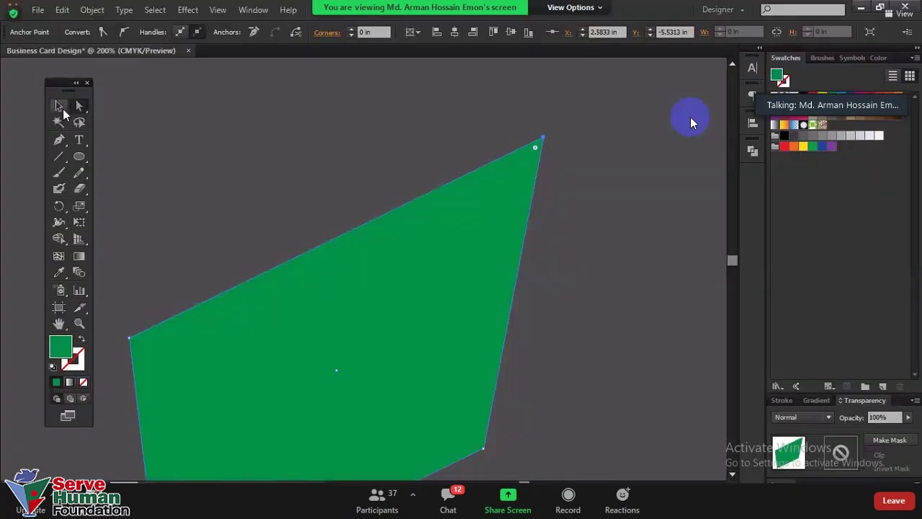
- Delete the slanted green shape and draw a long horizontal rectangle, then select its corner points
left_click(57, 104)
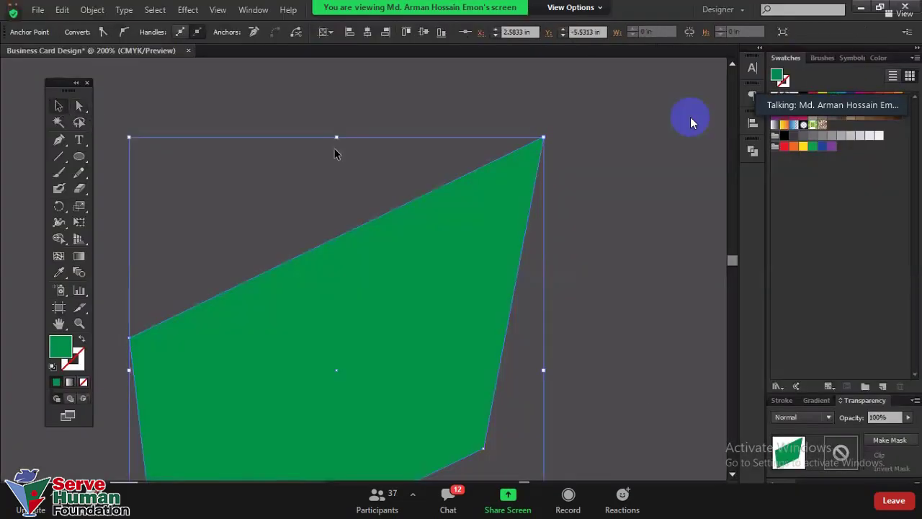
key("Delete")
left_click_drag(81, 160, 628, 244)
key("a")
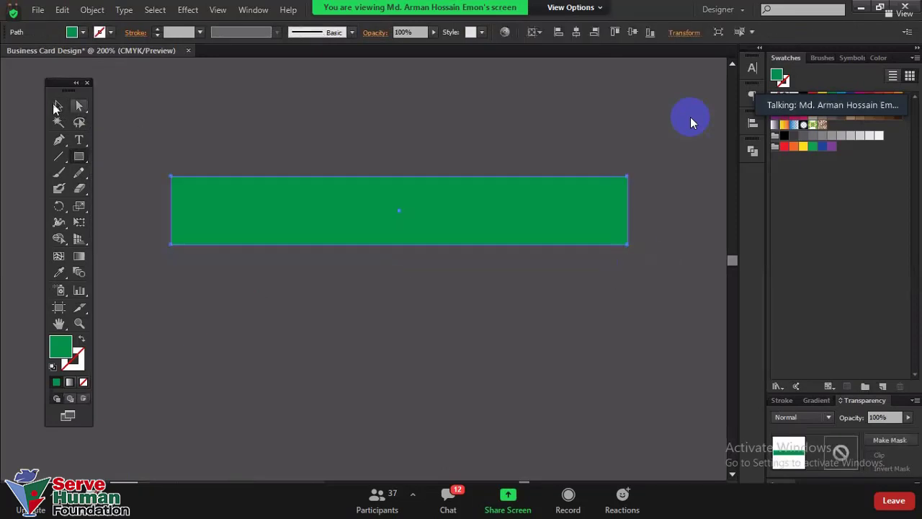
left_click(461, 96)
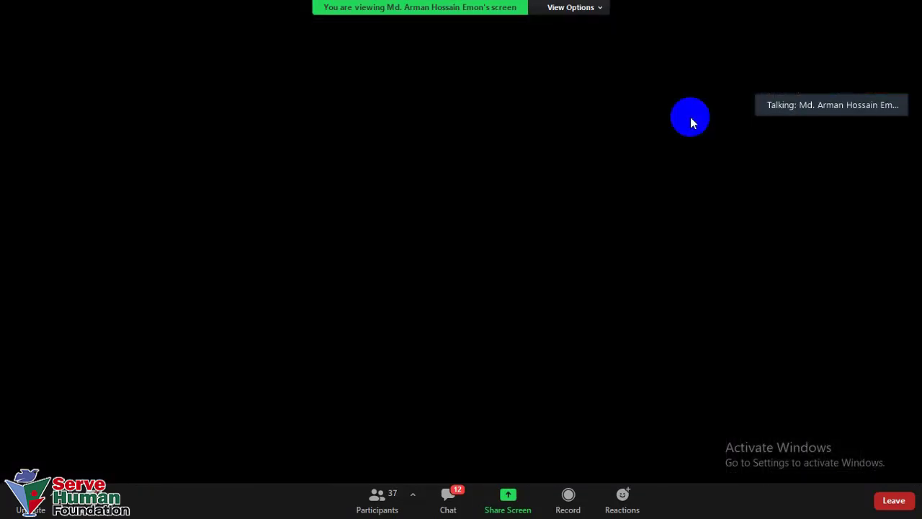
left_click(562, 192)
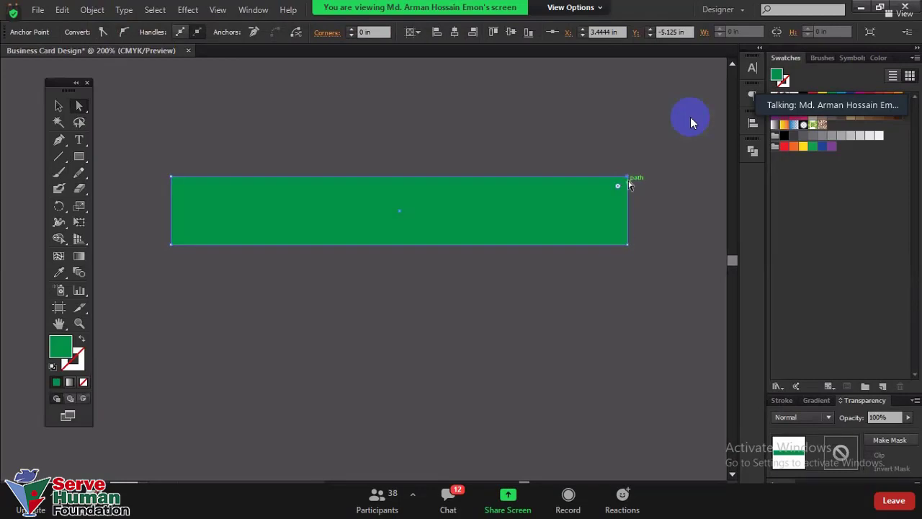
left_click(628, 178)
left_click_drag(618, 189, 497, 246)
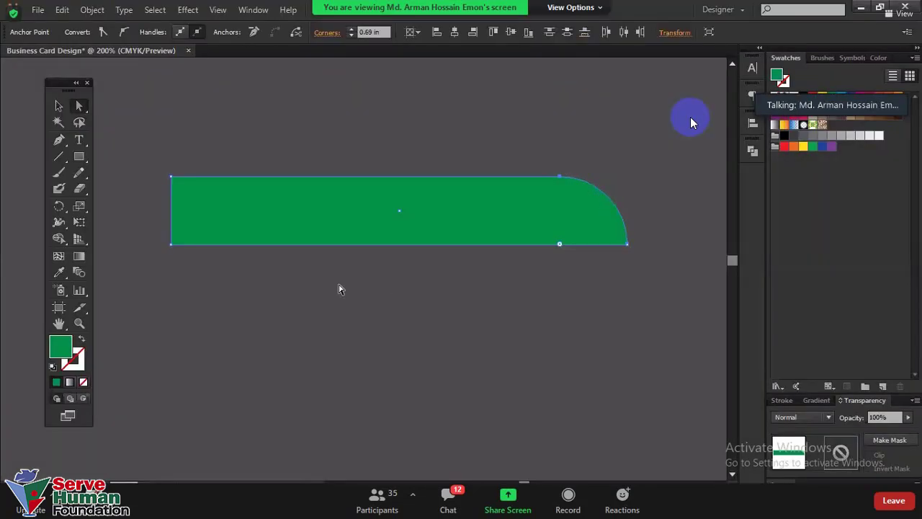
key("ctrl+z")
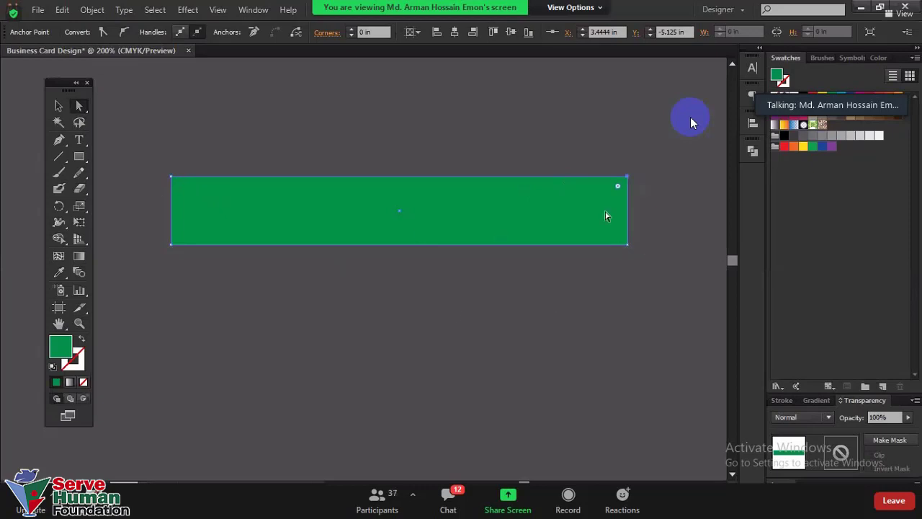
left_click_drag(618, 185, 261, 328)
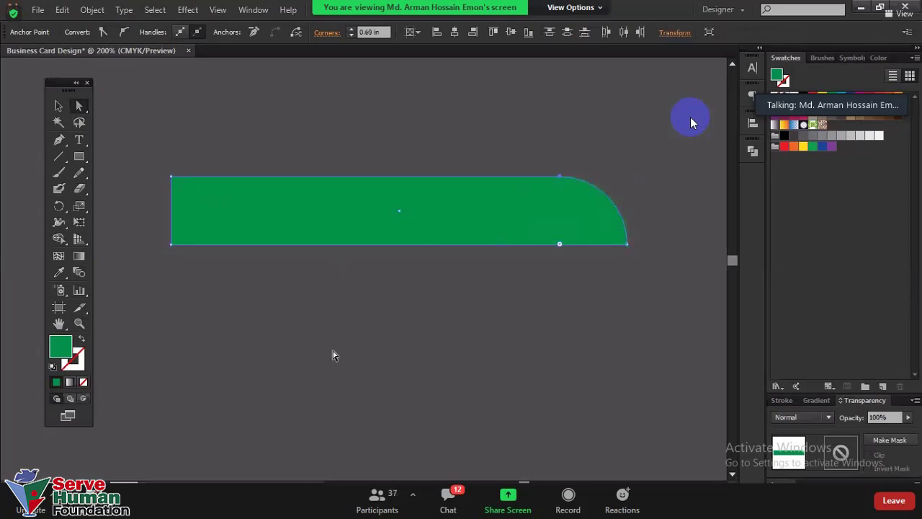
key("ctrl+z")
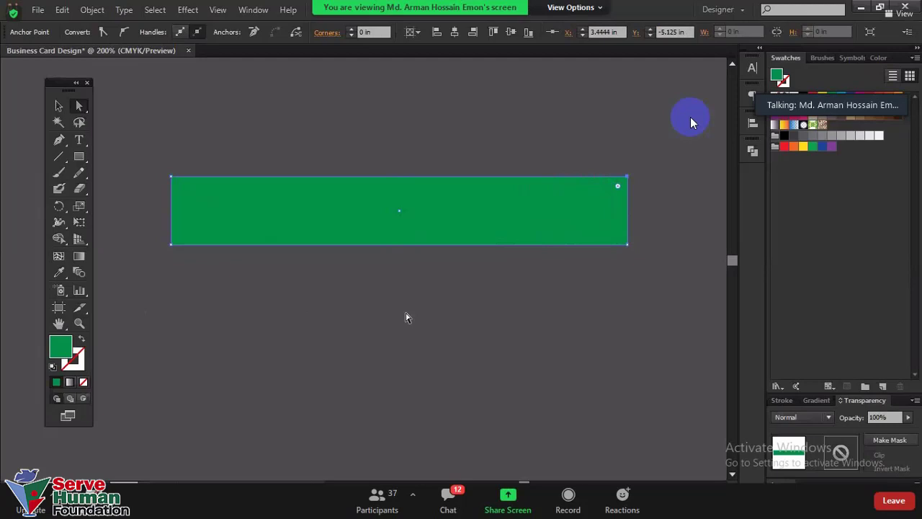
left_click_drag(127, 124, 686, 340)
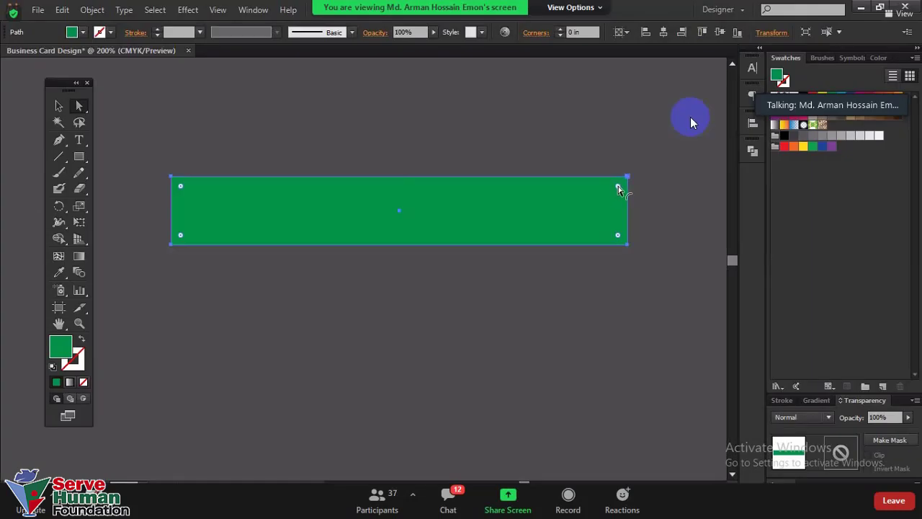
left_click_drag(618, 189, 442, 206)
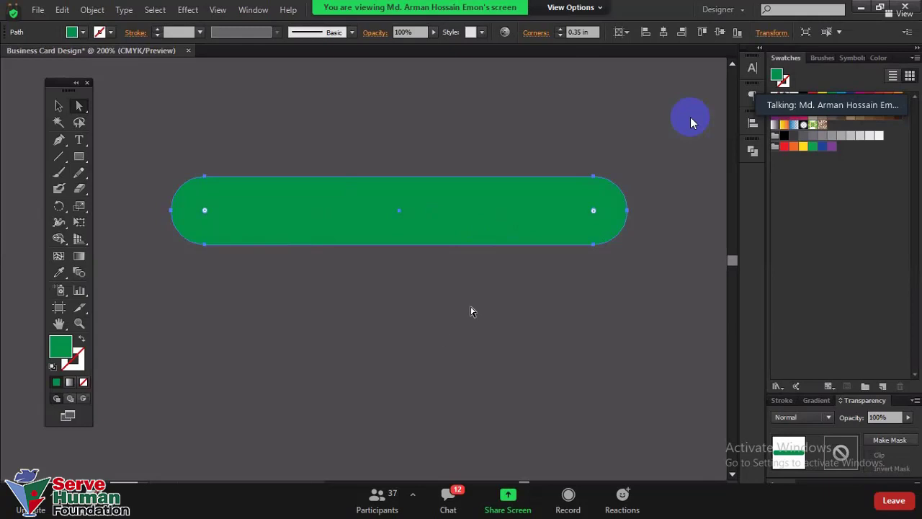
key("v")
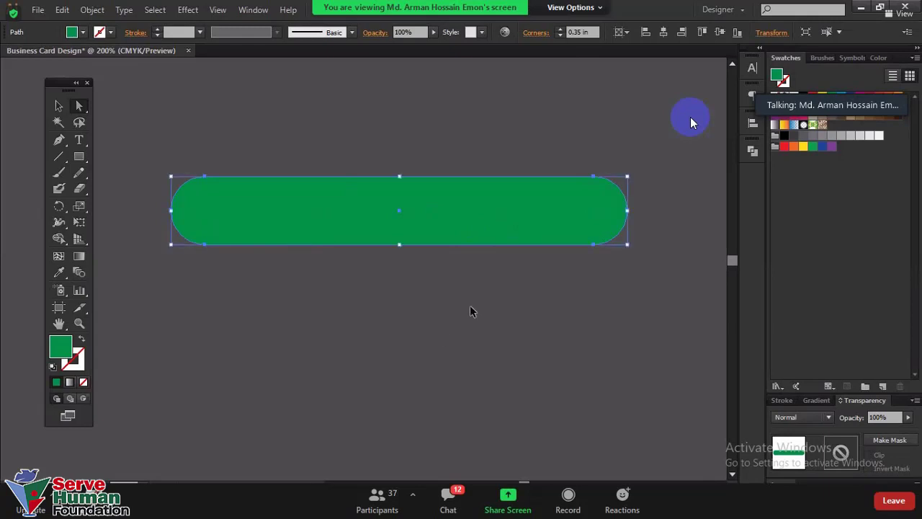
key("a")
key("ctrl+z")
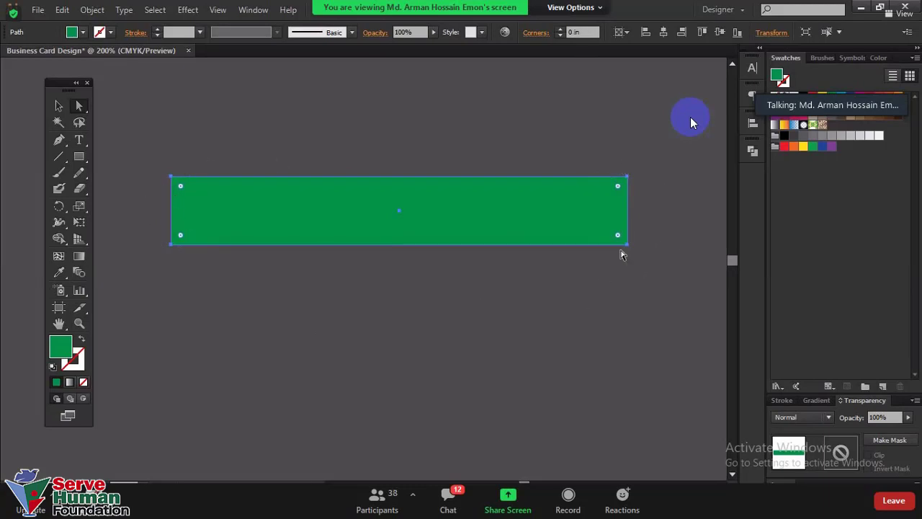
left_click(627, 245)
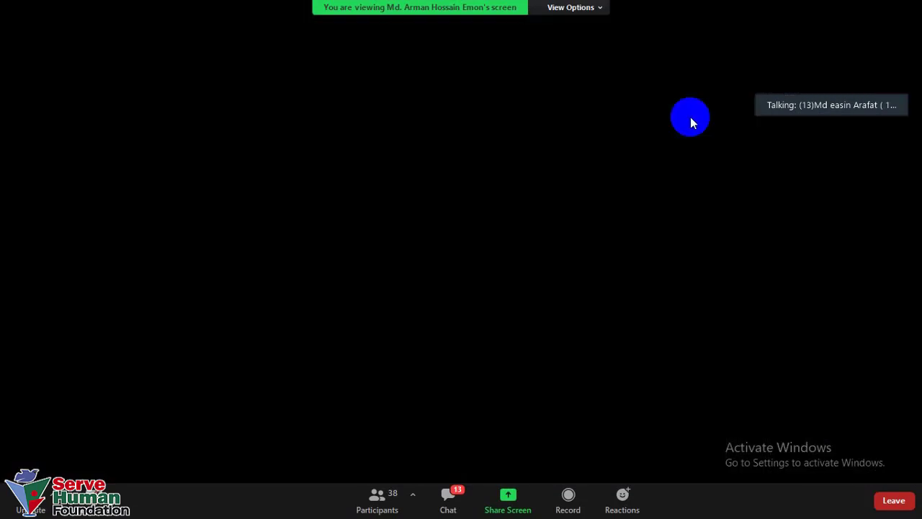
- Round the top-left and bottom-right corners to a 0.69 in radius with the live-corner widget
key("ctrl+z")
key("ctrl+z")
left_click_drag(156, 155, 203, 195)
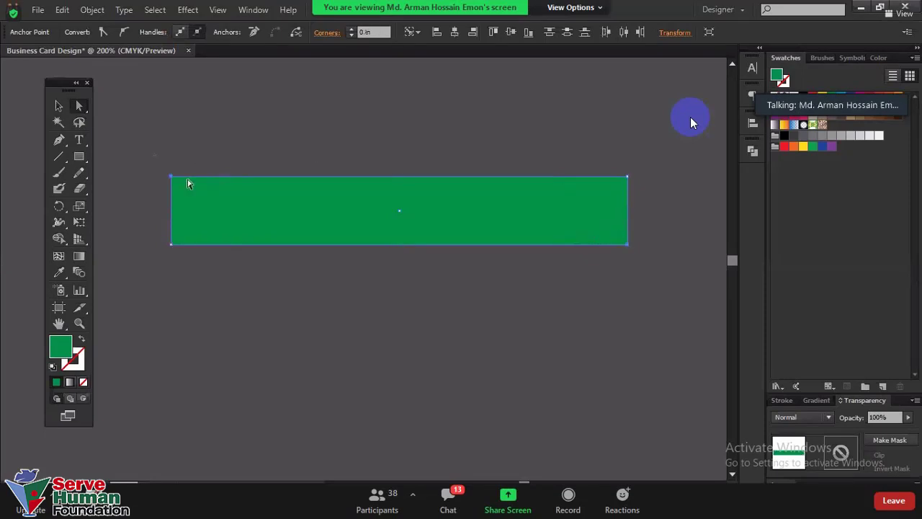
left_click_drag(632, 260, 606, 236)
left_click_drag(619, 237, 503, 172)
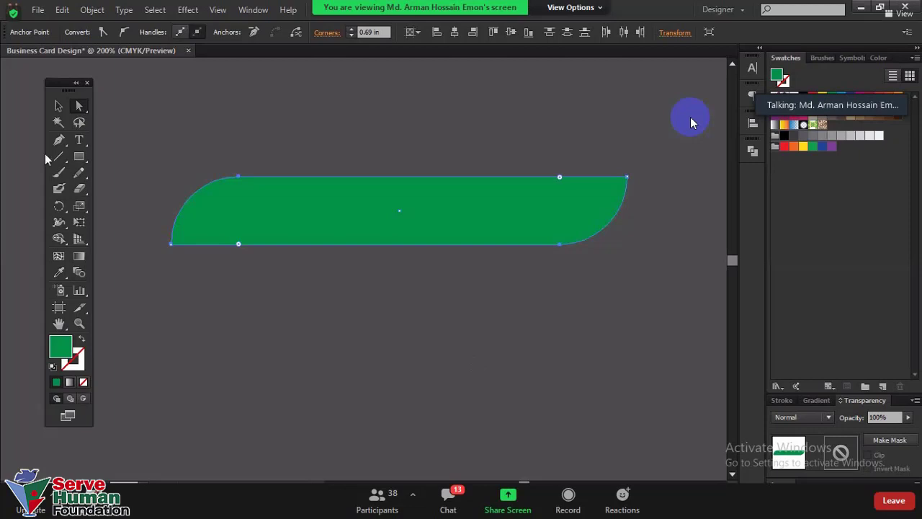
left_click(59, 106)
key("ctrl+shift+b")
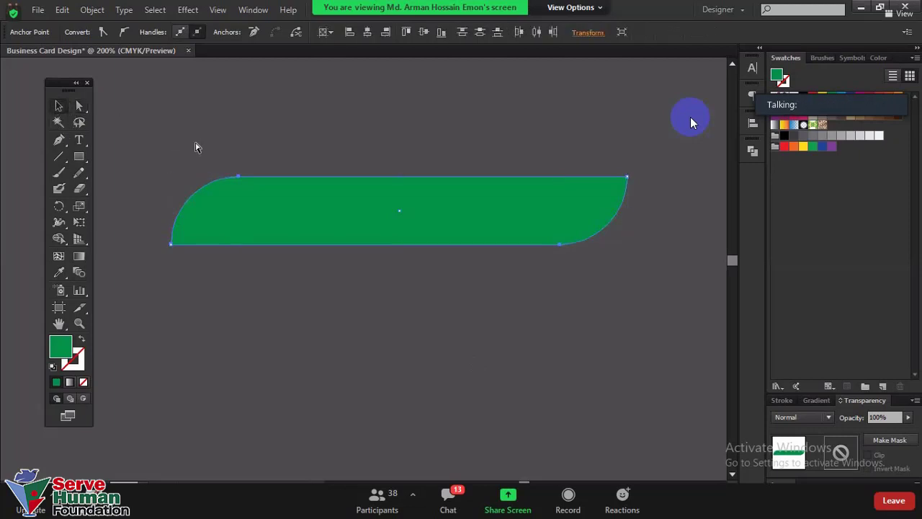
key("ctrl+z")
key("ctrl+shift+z")
- Try several trial positions for the banner, undoing the last move
left_click(228, 146)
left_click_drag(301, 206, 311, 222)
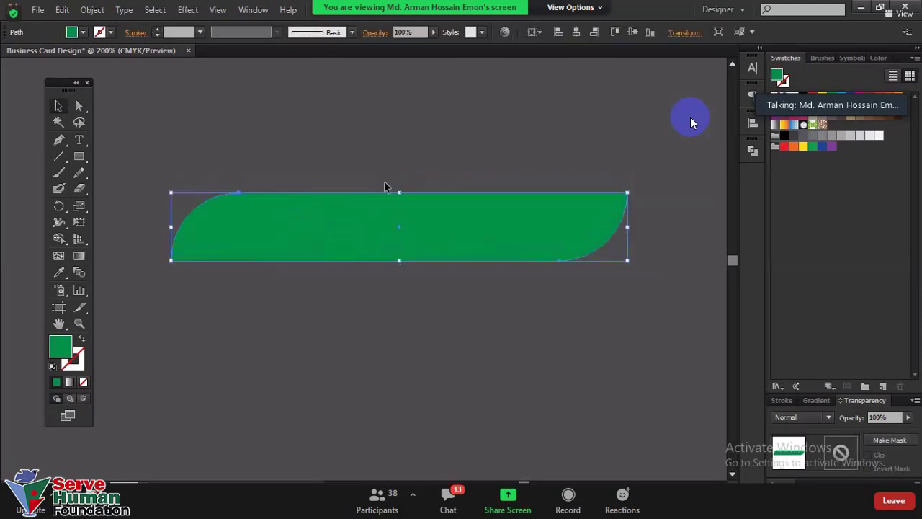
left_click(370, 159)
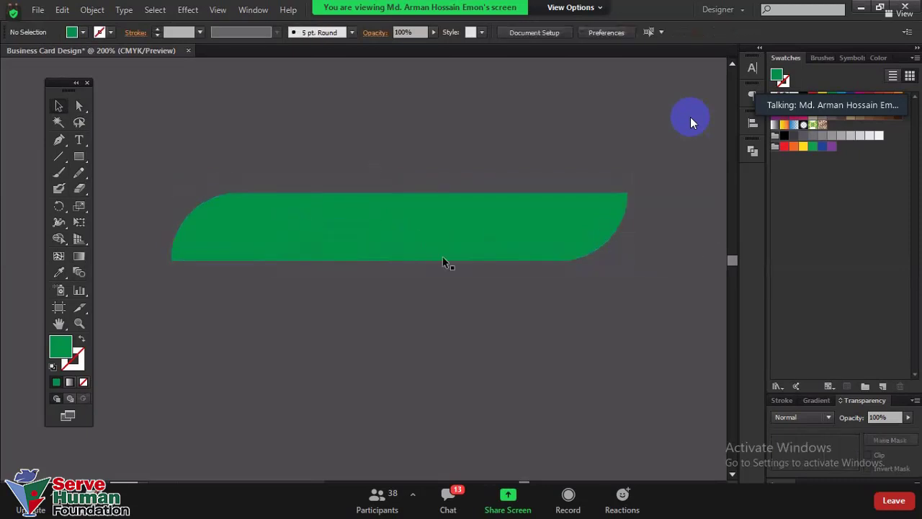
left_click_drag(479, 241, 461, 197)
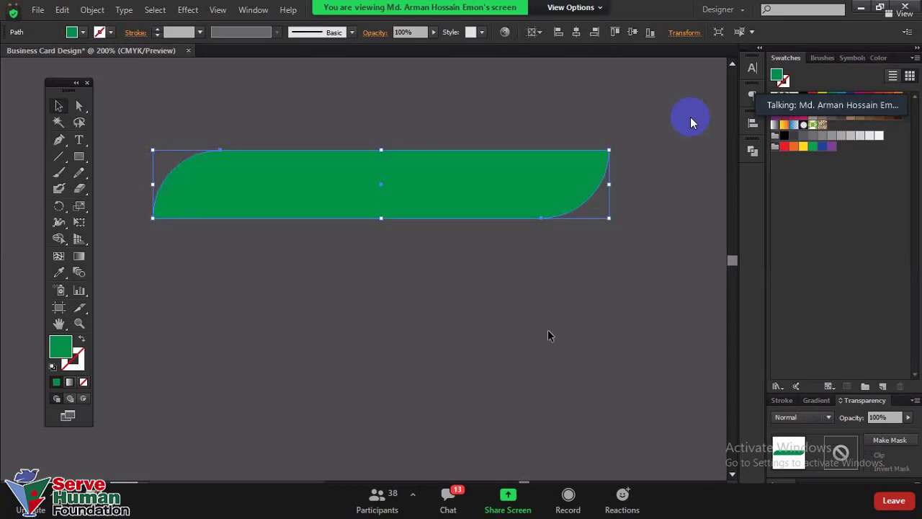
left_click_drag(513, 177, 541, 191)
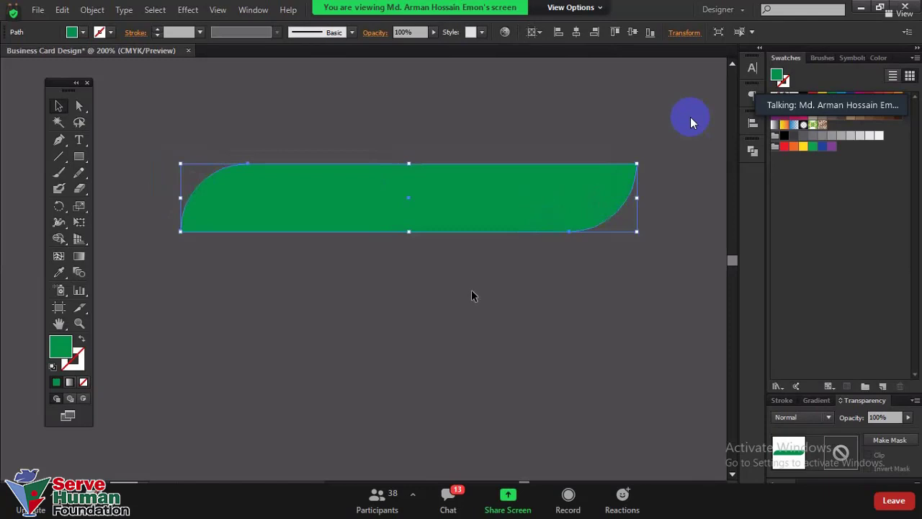
left_click(488, 354)
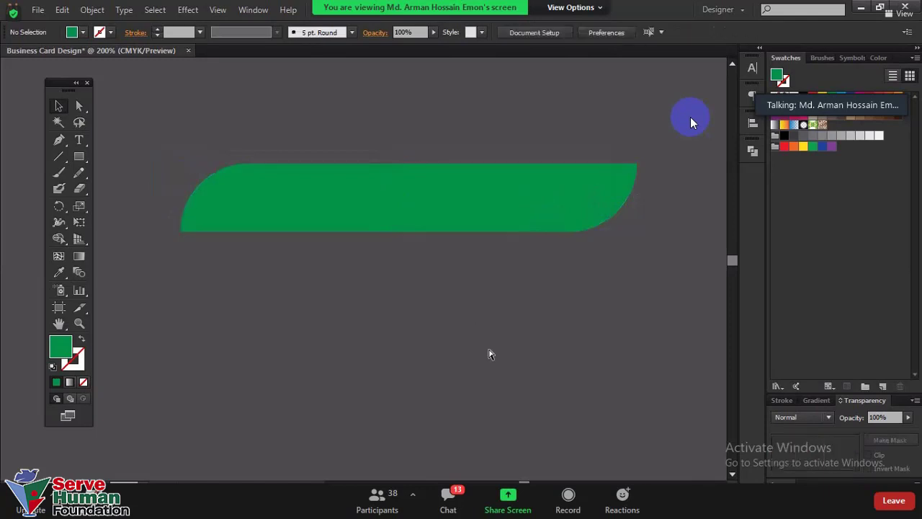
key("ctrl+z")
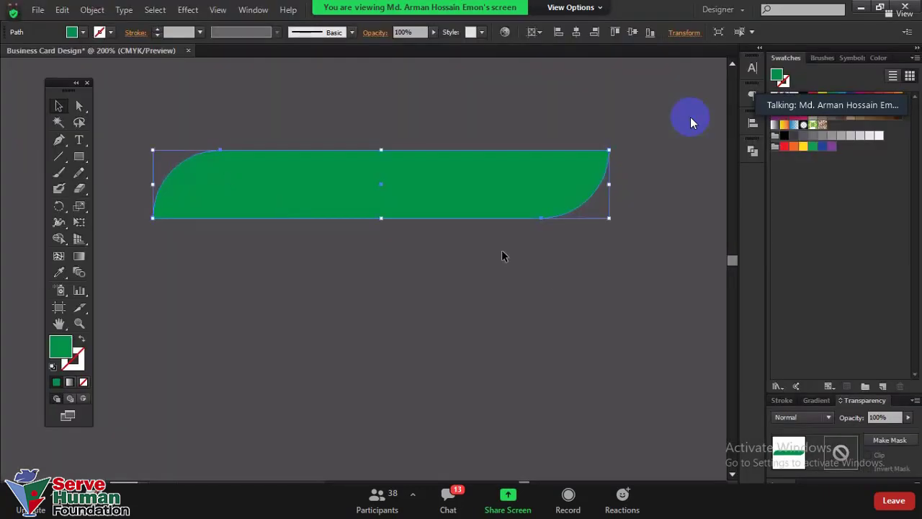
- Move the banner down and about 40 px to the right
left_click_drag(325, 191, 343, 234)
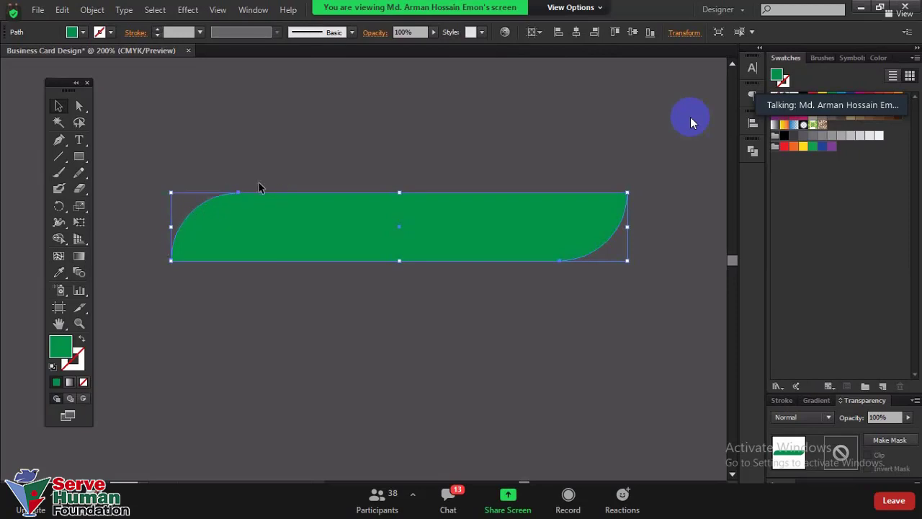
key("shift+Up")
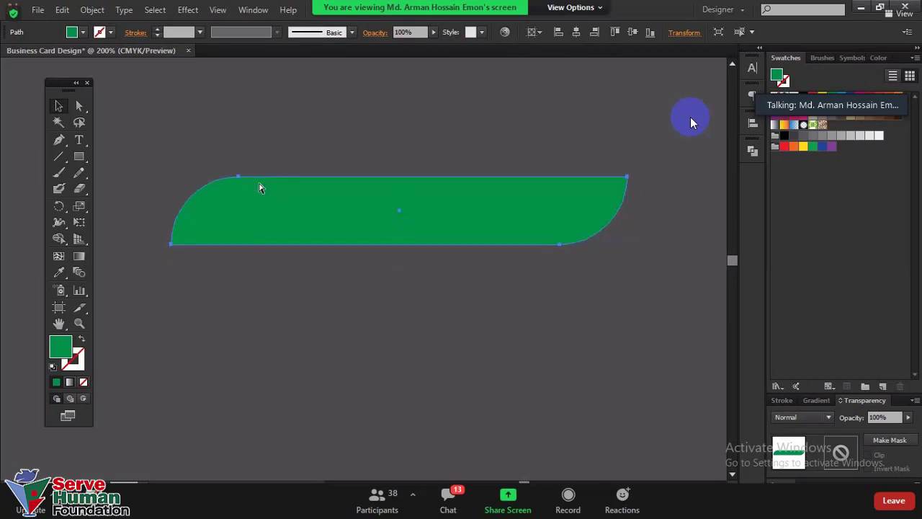
key("ctrl+z")
left_click(177, 203)
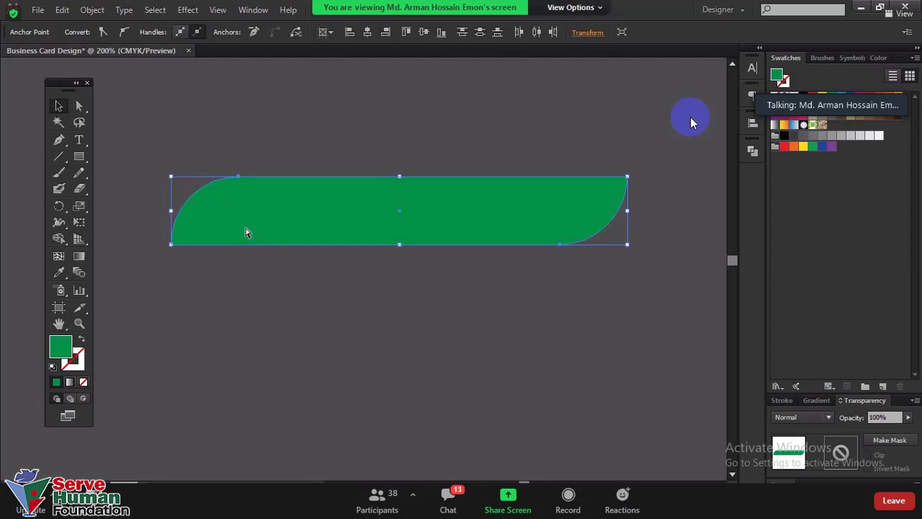
key("shift+Down")
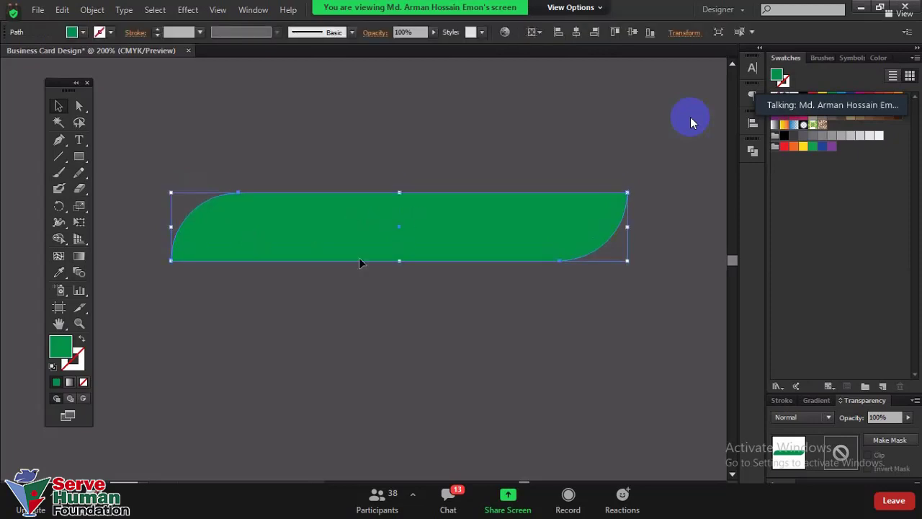
left_click_drag(336, 226, 364, 225)
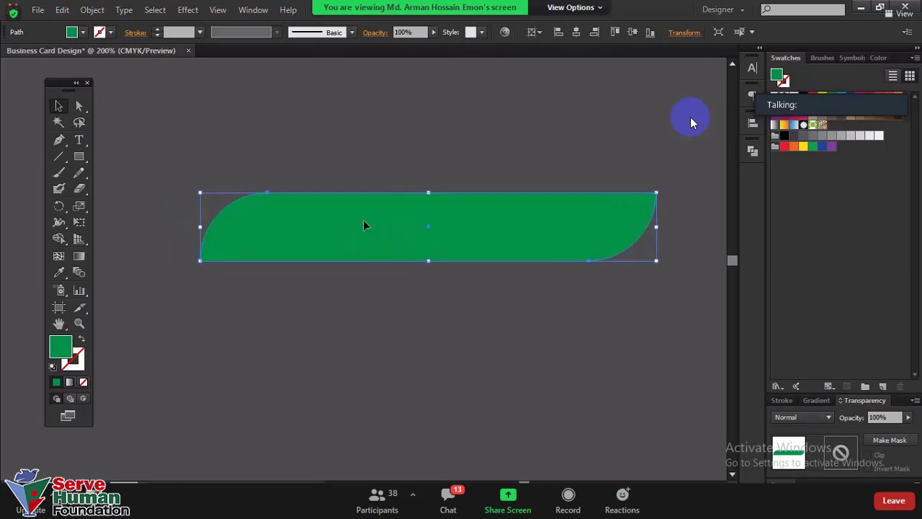
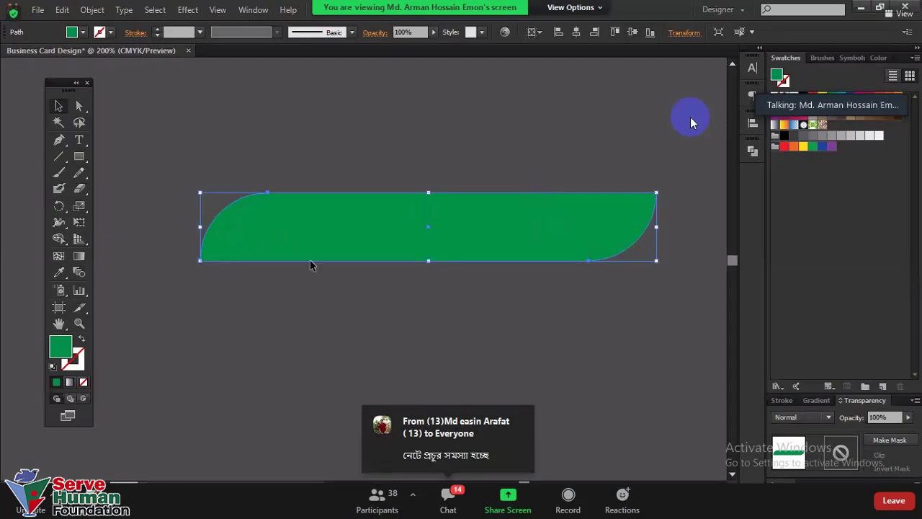
- Nudge the rounded green shape down-right and draw a 4.14 by 1.5 inch rectangle above it
left_click_drag(546, 230, 556, 241)
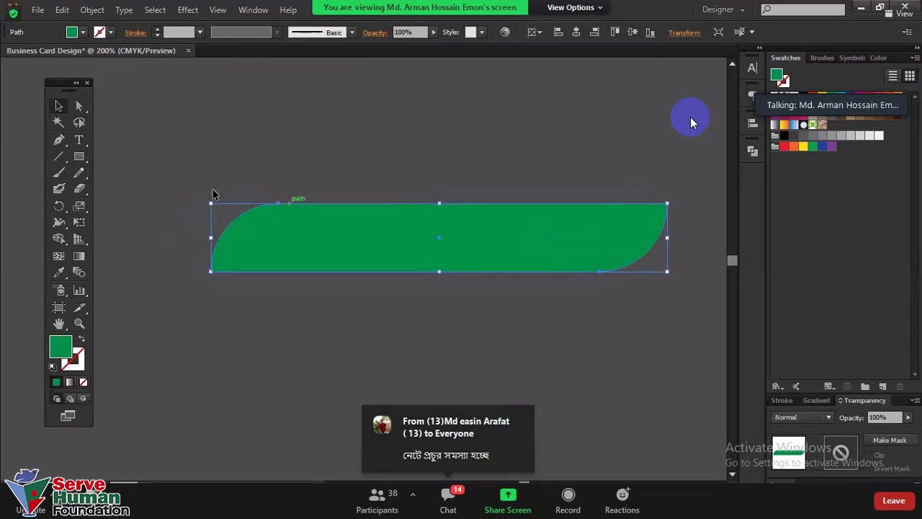
left_click(77, 159)
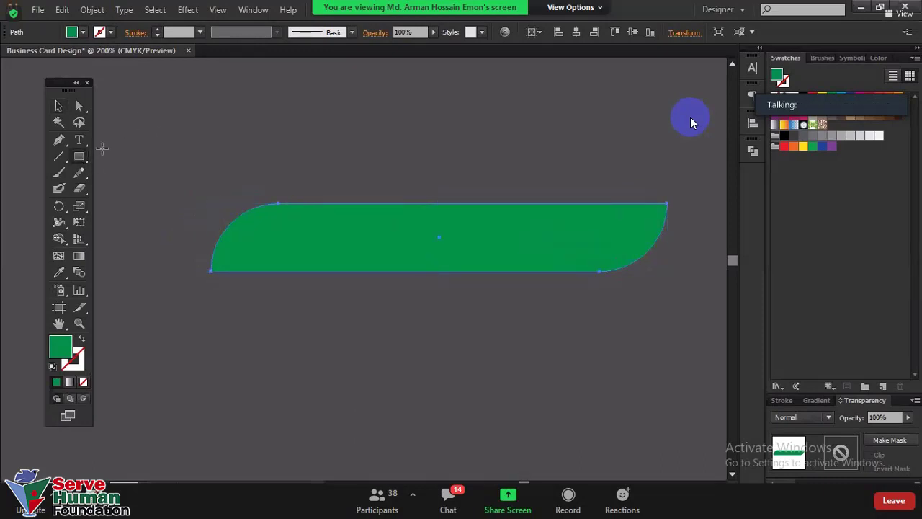
scroll(189, 171, "up", 3)
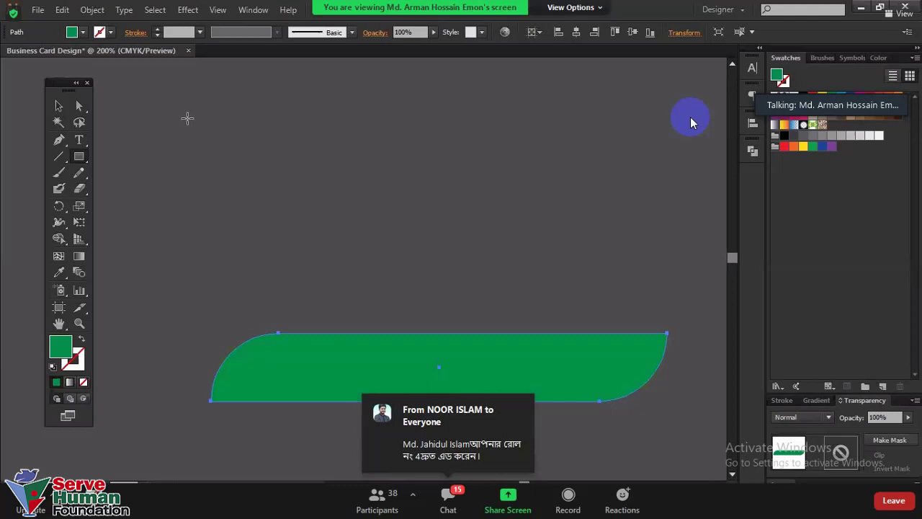
left_click_drag(181, 118, 583, 264)
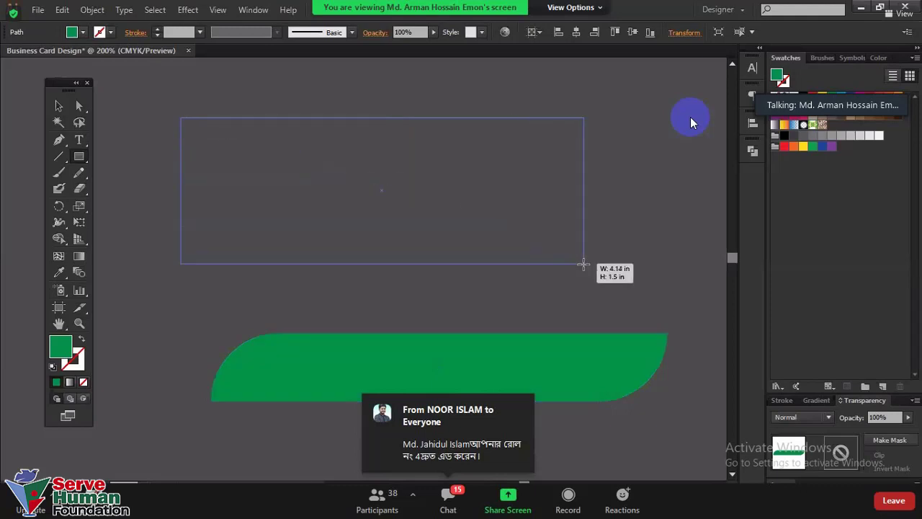
- Draw a second, shorter rectangle above the first one
scroll(218, 173, "up", 1)
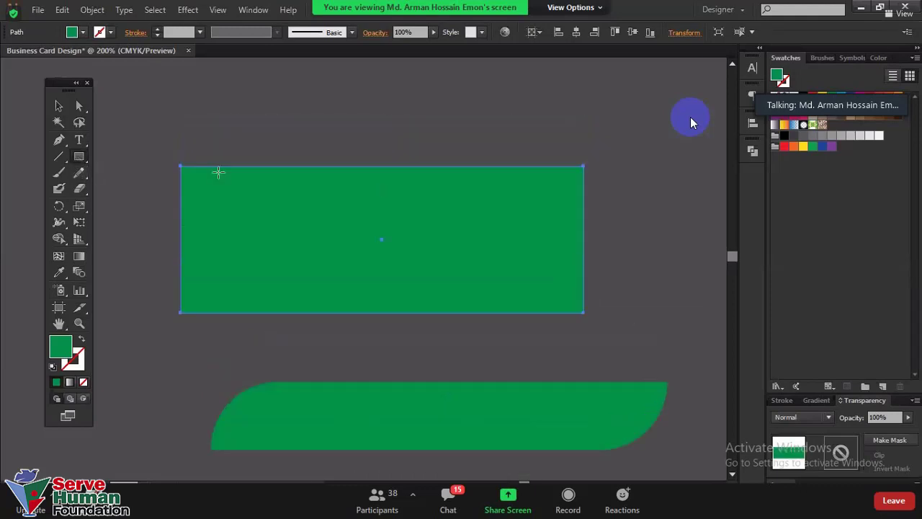
scroll(218, 173, "up", 1)
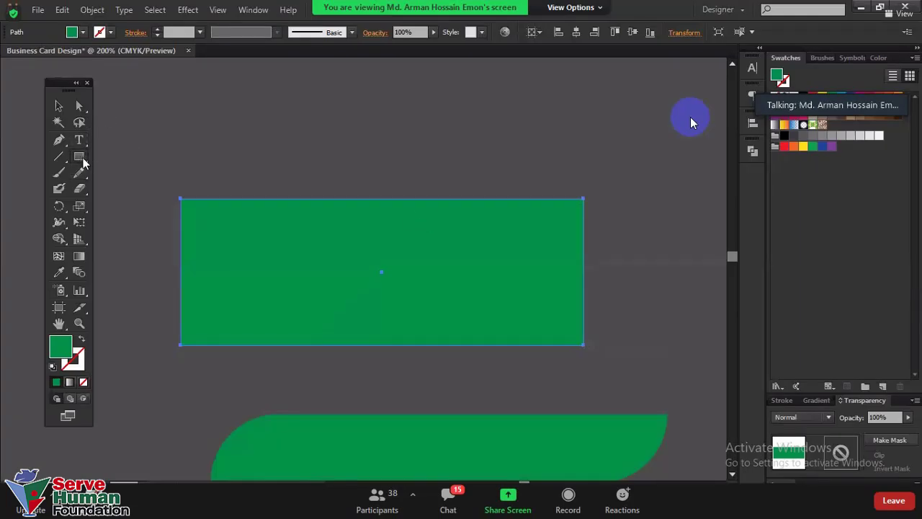
scroll(184, 180, "up", 2)
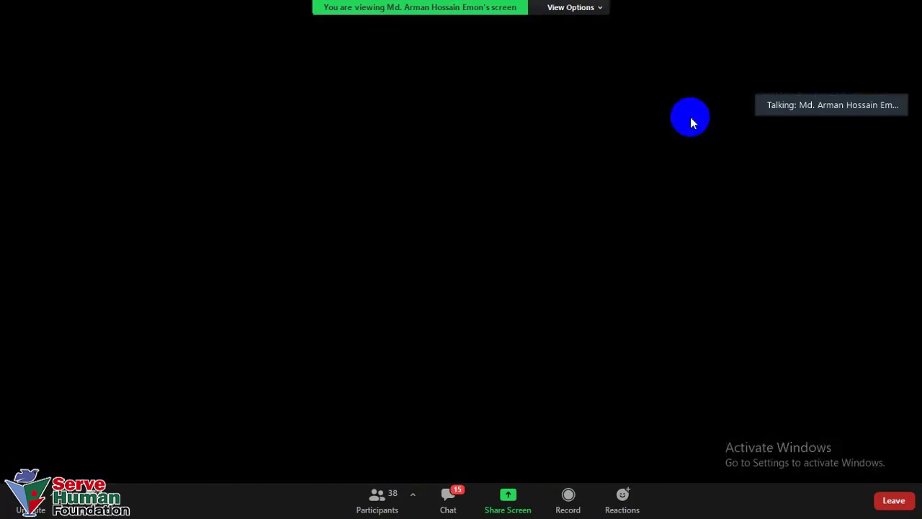
mouse_move(187, 127)
left_mouse_down()
mouse_move(578, 215)
mouse_move(583, 201)
left_mouse_up()
scroll(192, 303, "up", 4)
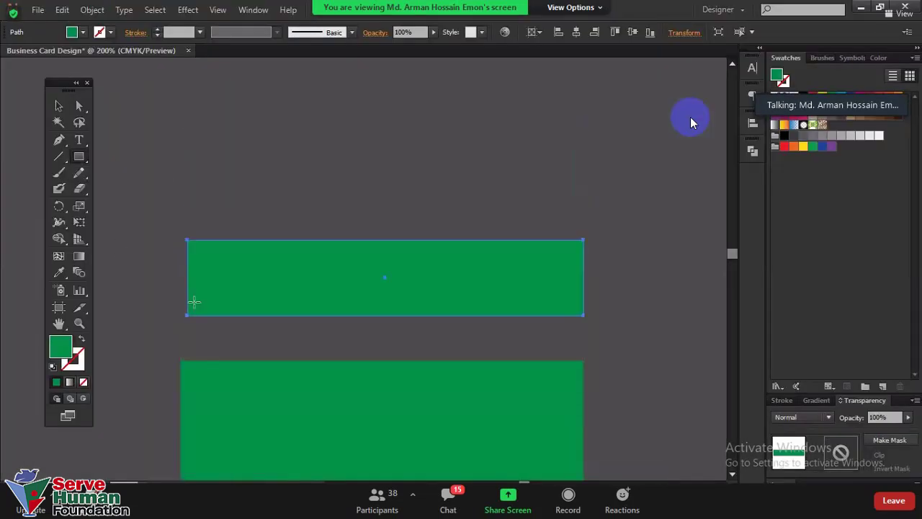
scroll(216, 302, "down", 3)
scroll(192, 247, "down", 3)
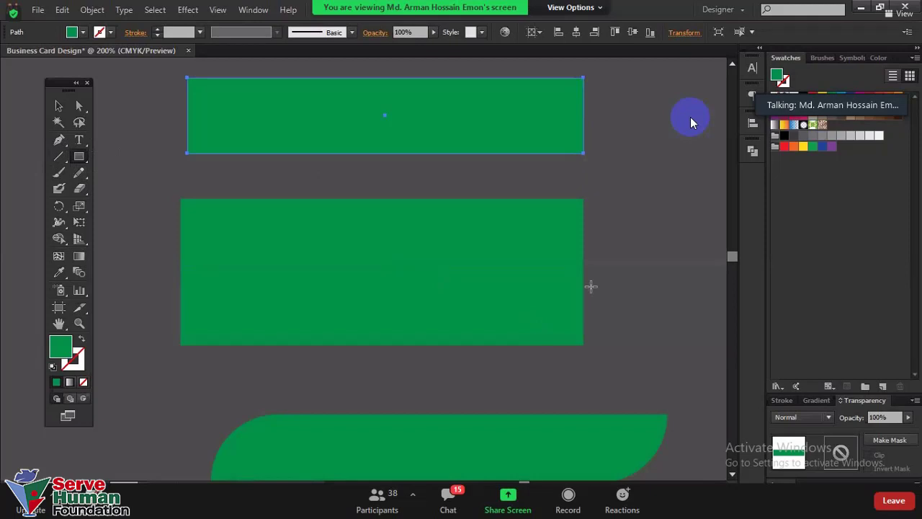
left_click(58, 105)
left_click(570, 219, "shift")
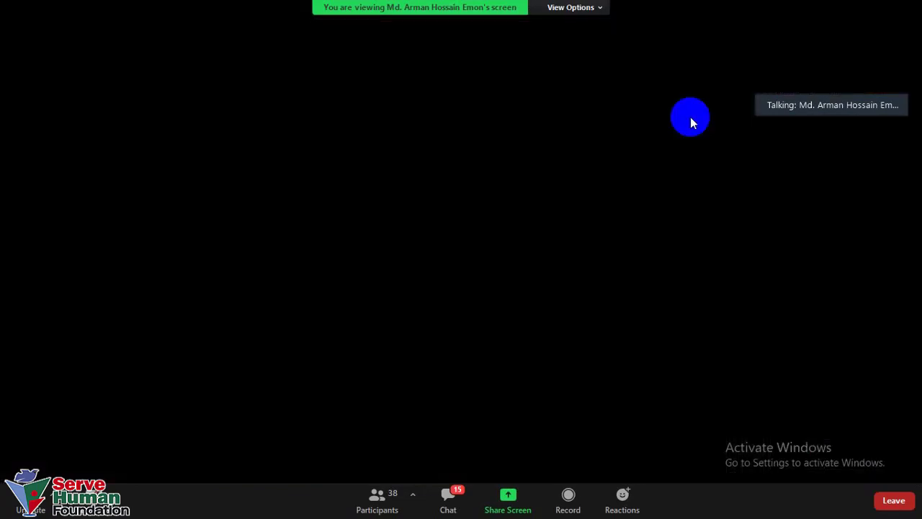
scroll(588, 232, "down", 1)
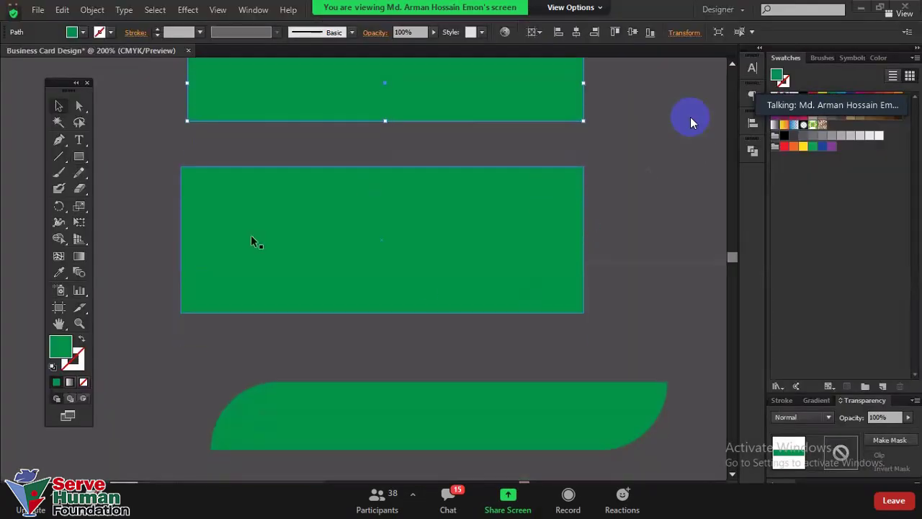
scroll(465, 281, "down", 2)
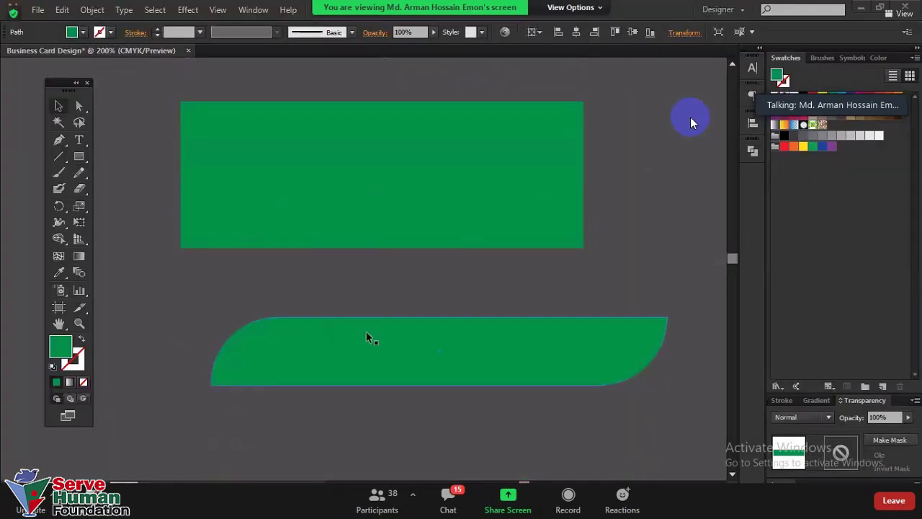
scroll(398, 254, "up", 1)
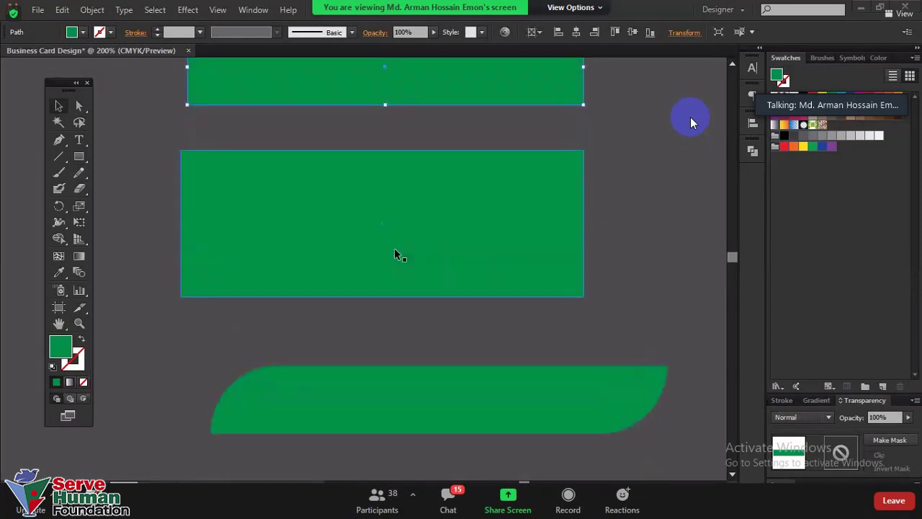
scroll(325, 207, "up", 2)
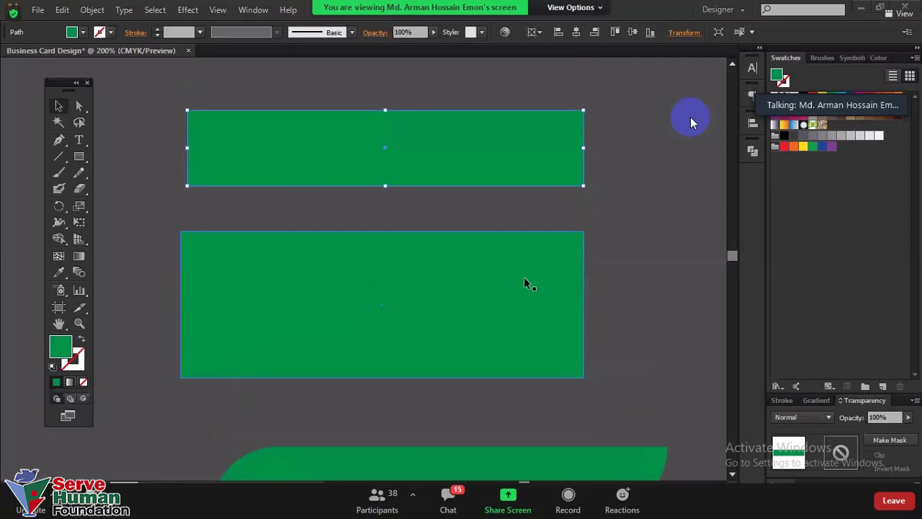
scroll(427, 273, "right", 1)
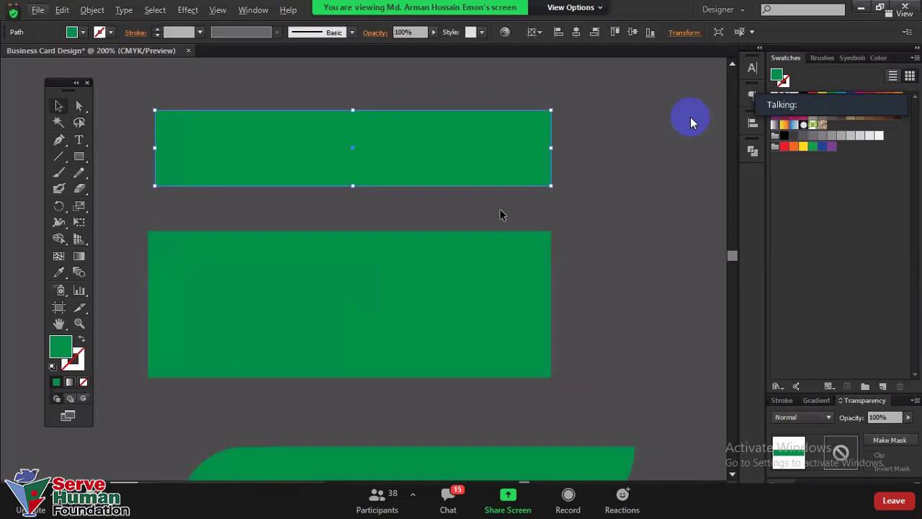
left_click(501, 208)
- Pan and zoom in to centre the flag artboard in view
scroll(525, 214, "down", 3)
left_click_drag(637, 331, 511, 193)
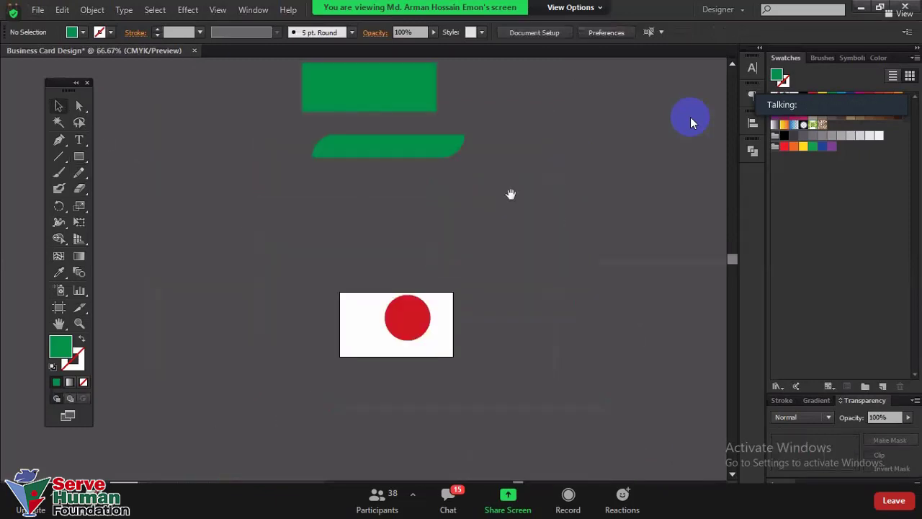
scroll(433, 187, "up", 2)
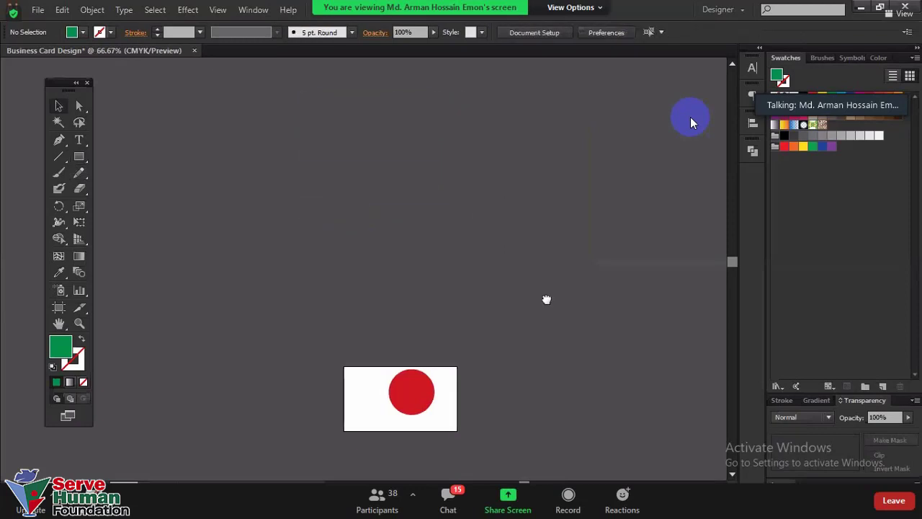
left_click_drag(545, 299, 354, 288)
scroll(364, 283, "up", 3)
scroll(572, 289, "up", 2)
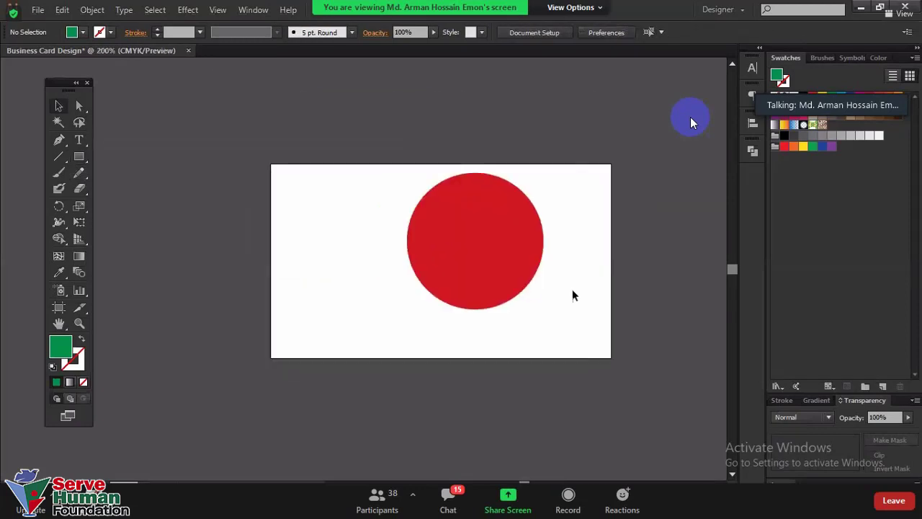
scroll(546, 251, "up", 1)
scroll(552, 237, "up", 2)
scroll(552, 238, "up", 1)
scroll(630, 233, "down", 3)
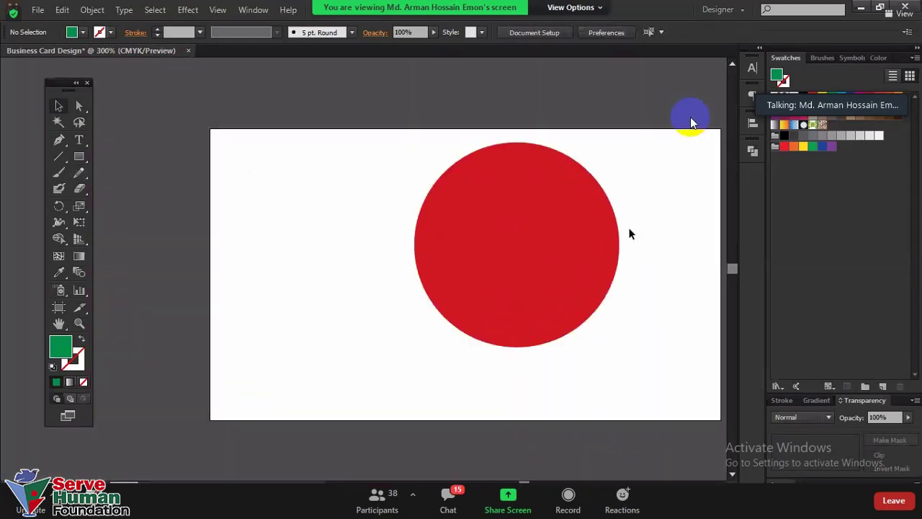
- Move the red circle toward the flag's left and fine-tune its position
left_click_drag(545, 245, 463, 288)
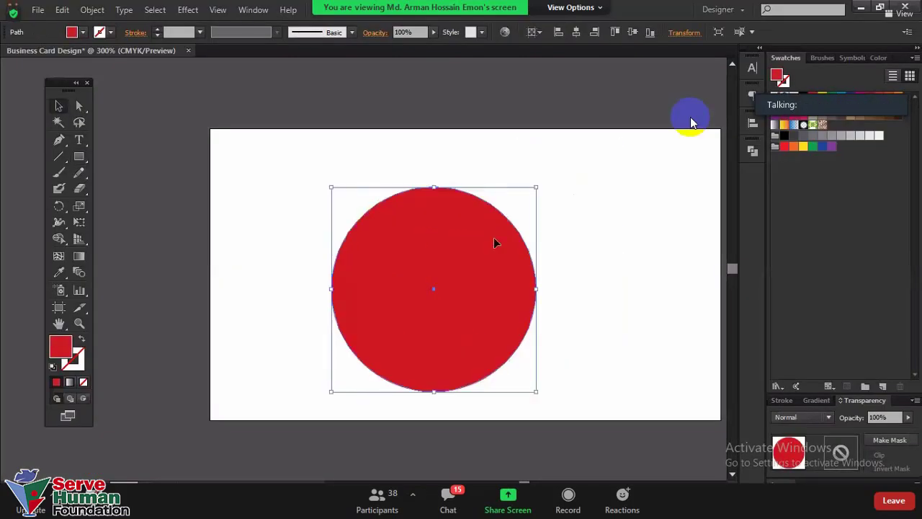
left_click_drag(594, 229, 502, 214)
left_click_drag(403, 234, 415, 228)
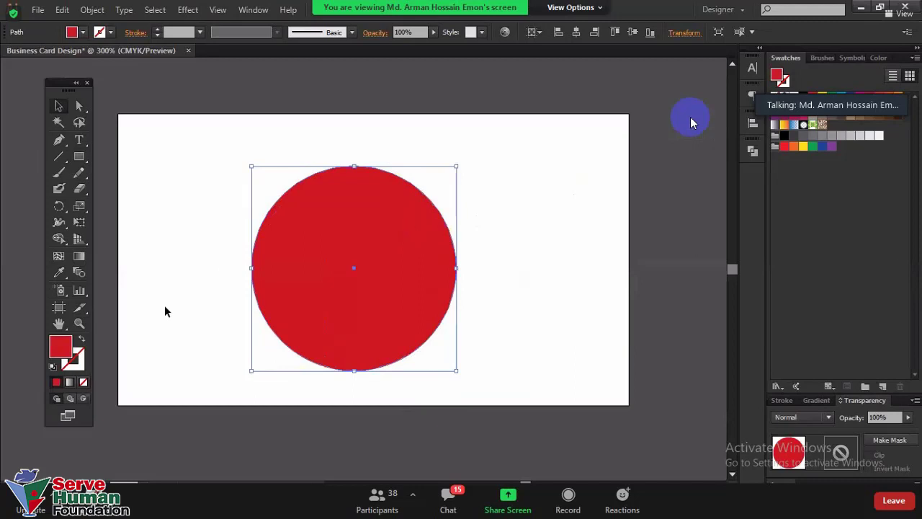
- Give the circle a black outline thickened to 5 pt
left_click(81, 365)
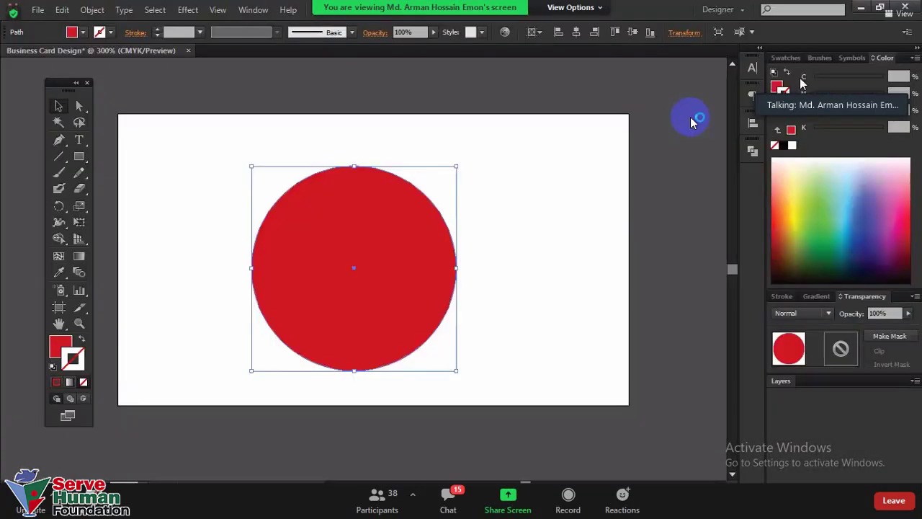
left_click(786, 57)
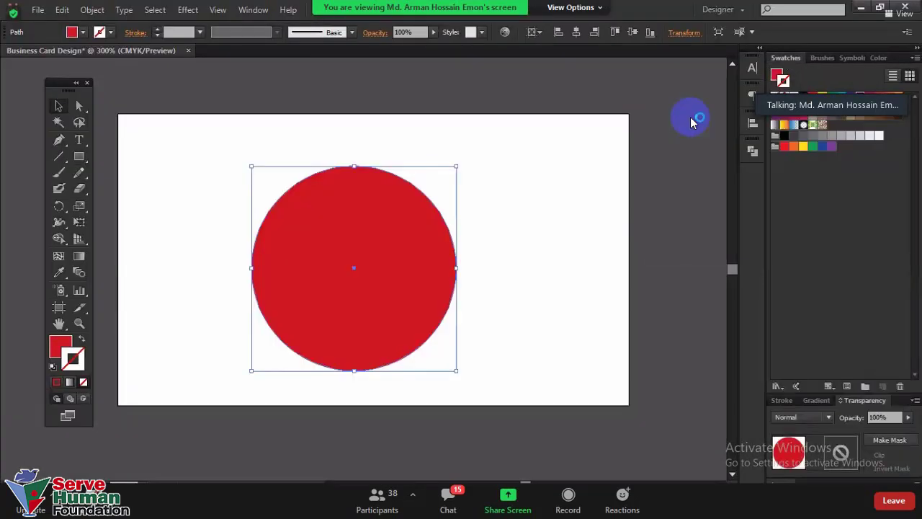
key("ctrl+z")
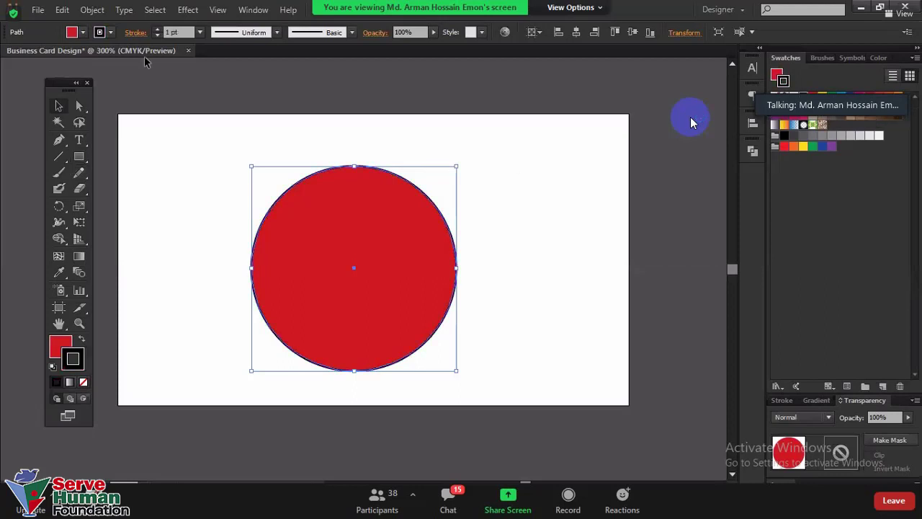
left_click(157, 29)
left_click(157, 29)
left_click(157, 29)
left_click(157, 29)
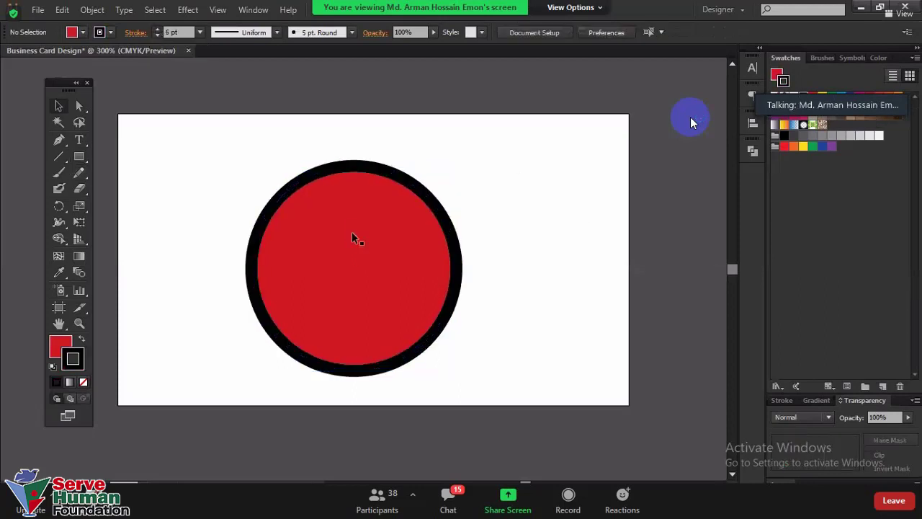
- Shift the circle up and right and bring up its colour sliders
left_click_drag(377, 218, 399, 200)
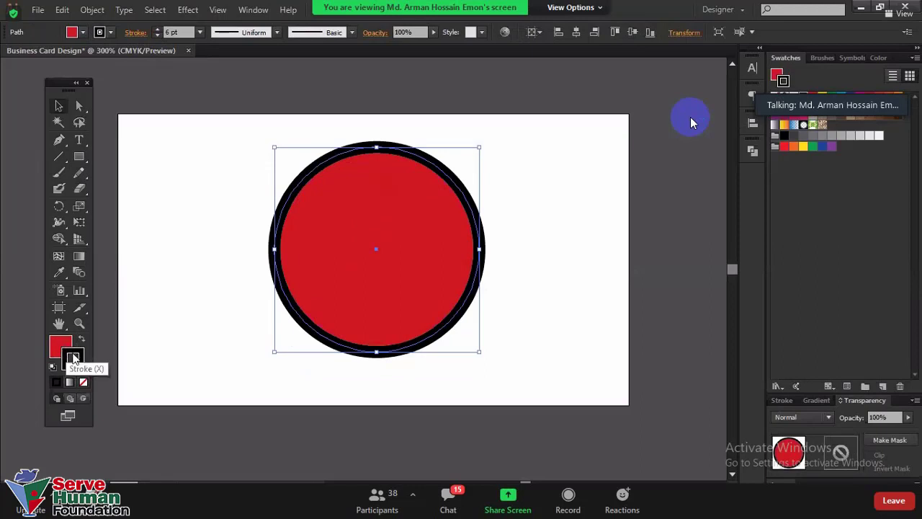
left_click(60, 347)
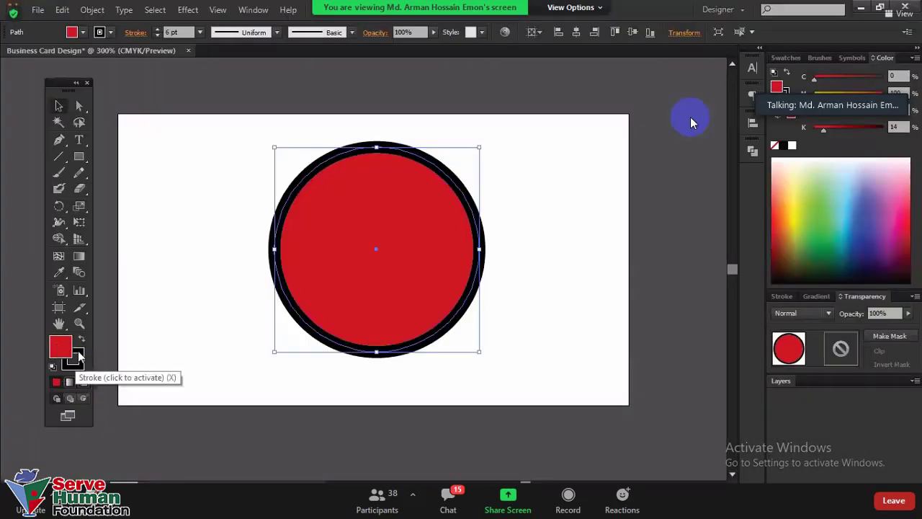
left_click(83, 353)
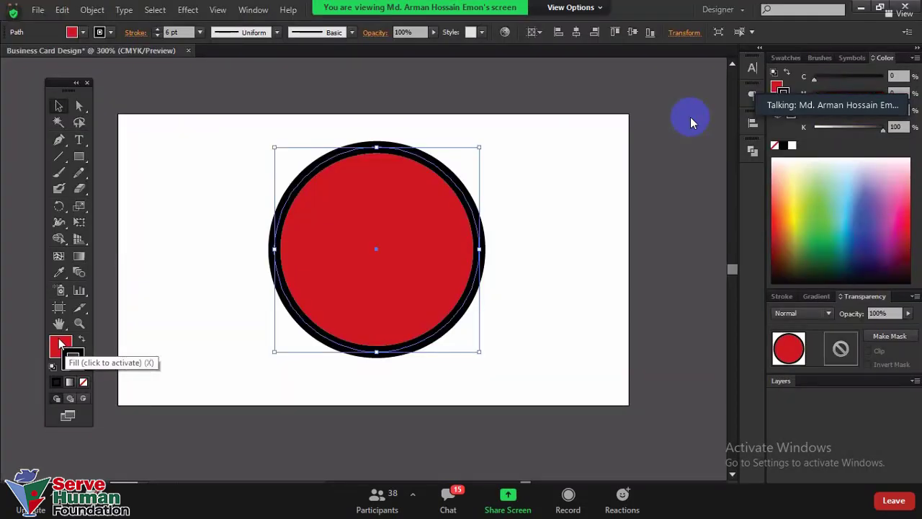
left_click(61, 345)
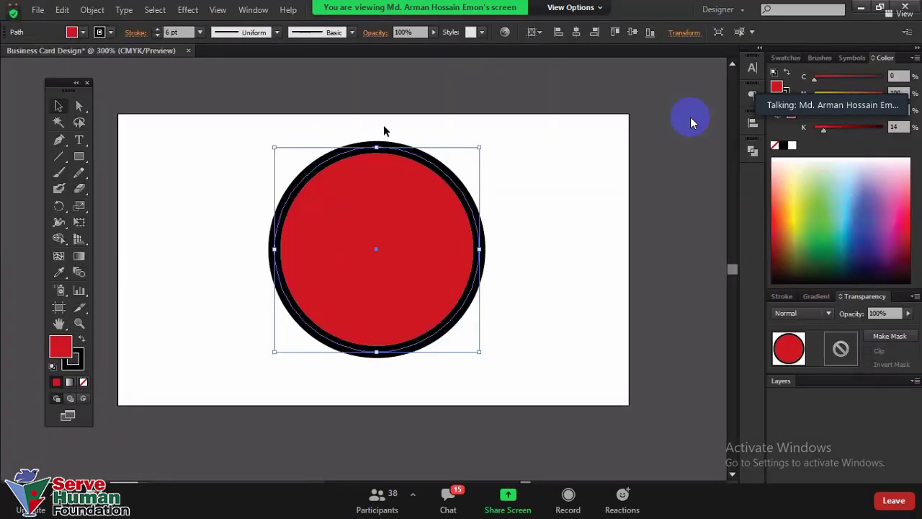
- Recolour the circle's fill to cyan and thicken its black outline to 6 pt
left_click(85, 356)
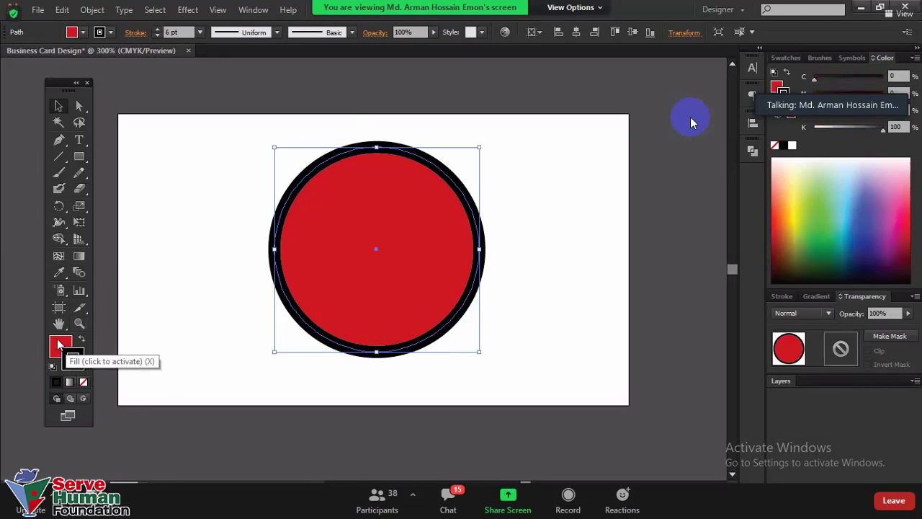
left_click(60, 346)
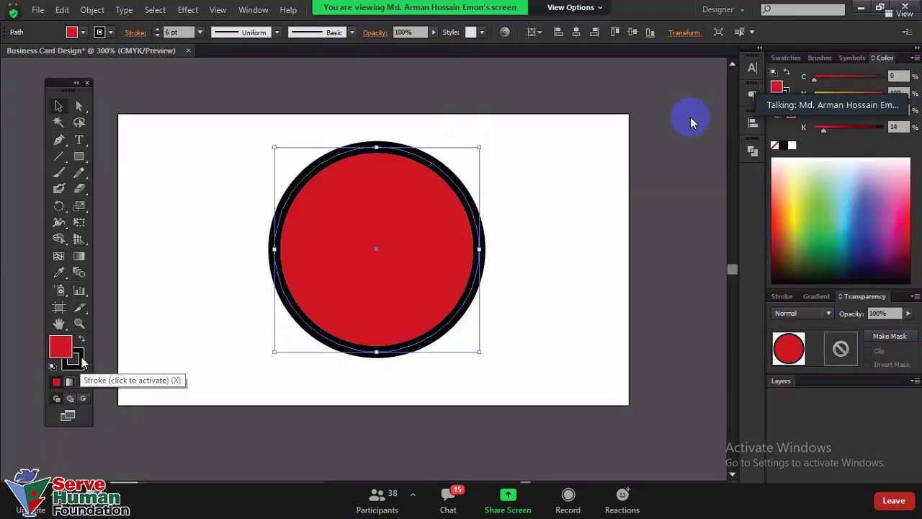
left_click(82, 360)
left_click(59, 348)
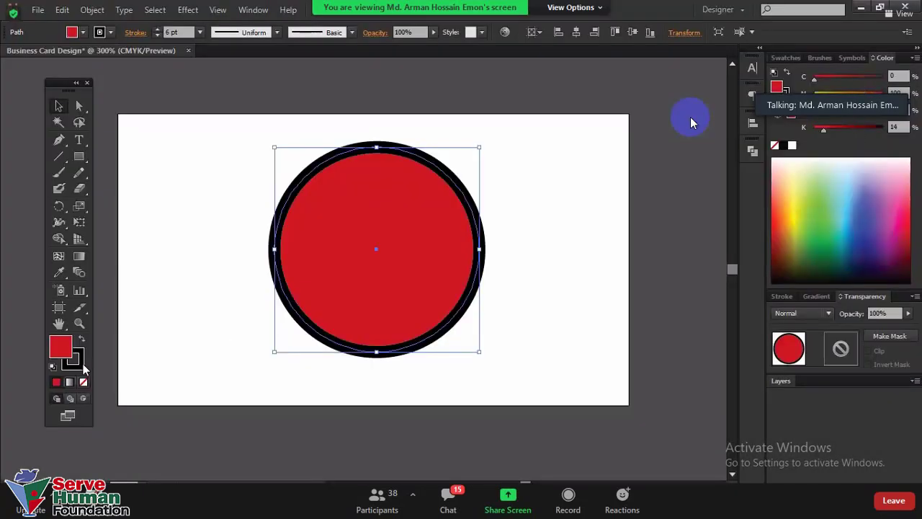
left_click(81, 361)
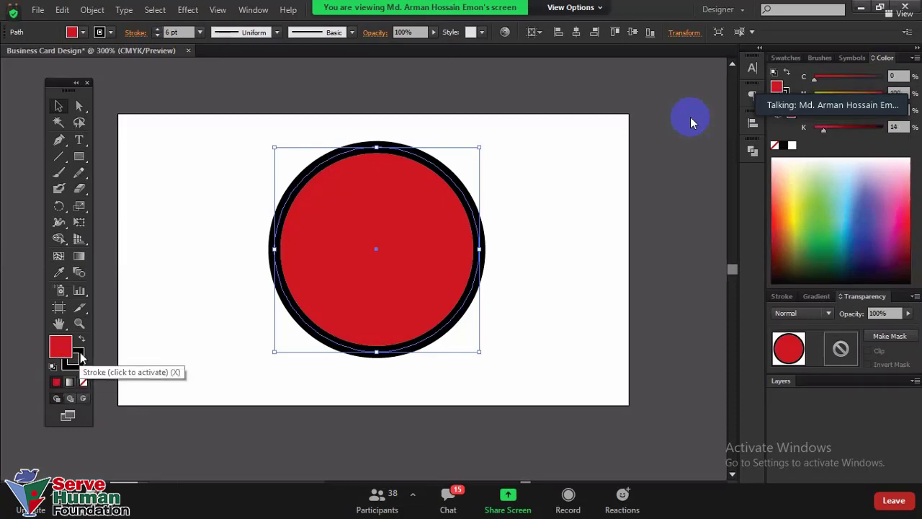
left_click(65, 354)
left_click(62, 347)
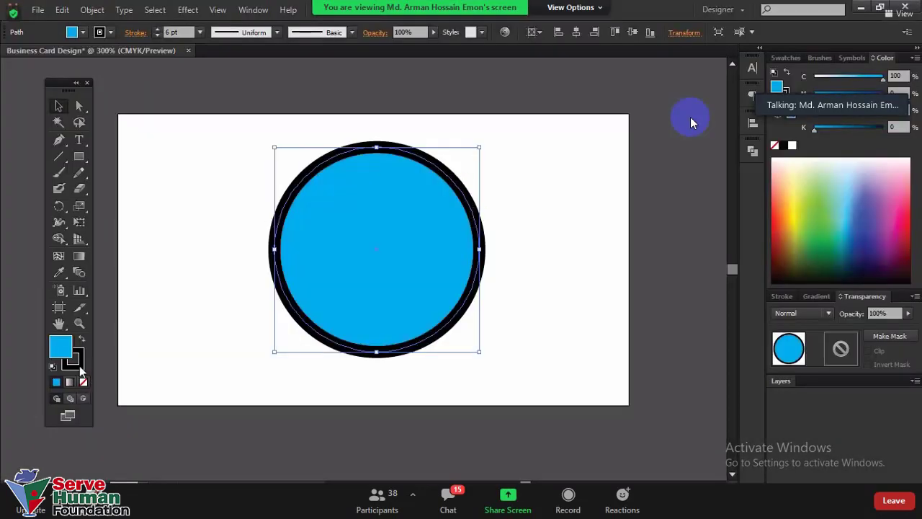
- Change the circle's outline from black to magenta by zeroing K and raising M
left_click(78, 360)
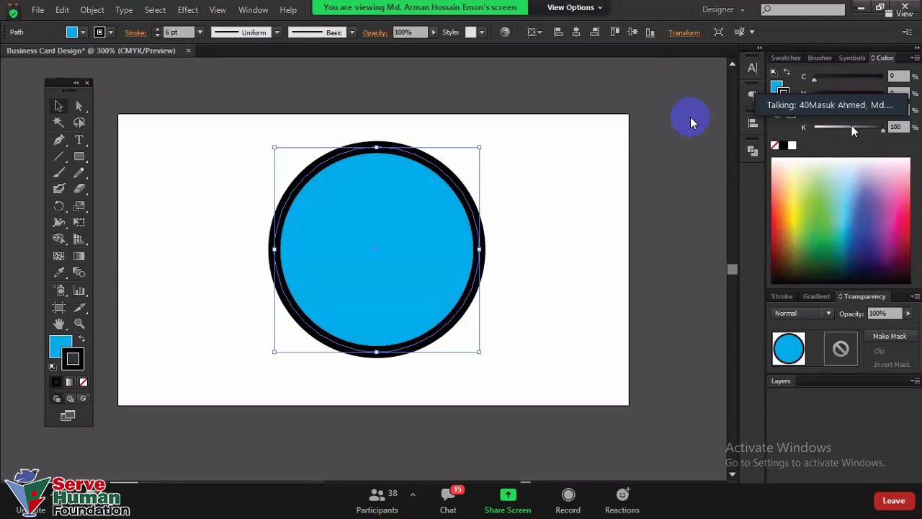
left_click_drag(852, 127, 814, 126)
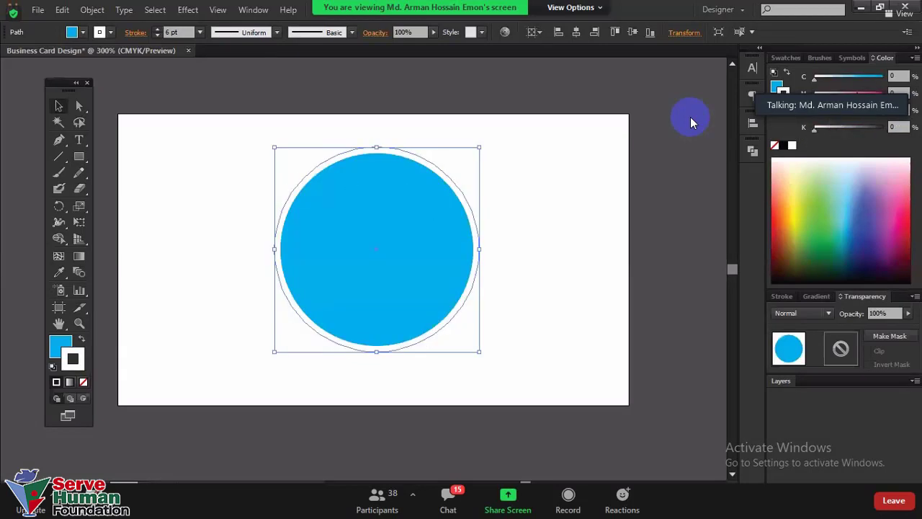
mouse_move(814, 93)
left_mouse_down()
mouse_move(872, 93)
mouse_move(883, 77)
mouse_move(814, 93)
left_mouse_up()
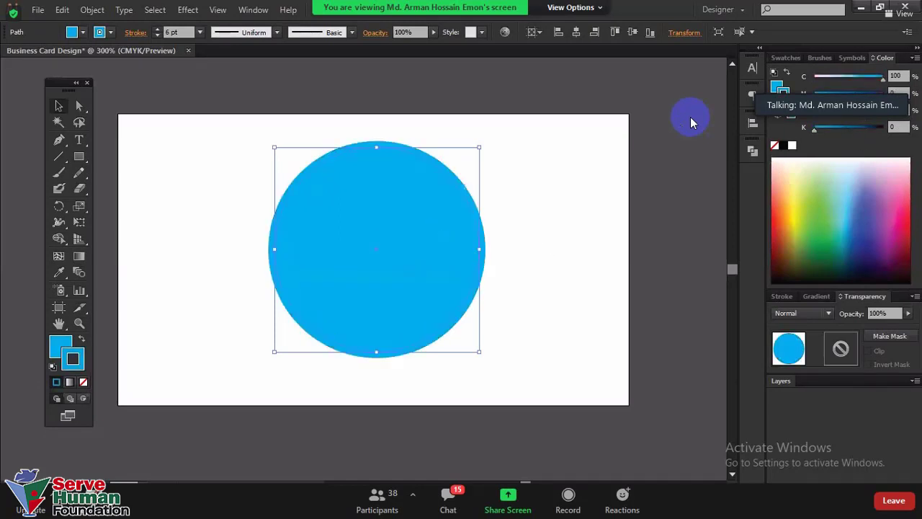
key("ctrl+z")
key("ctrl+z")
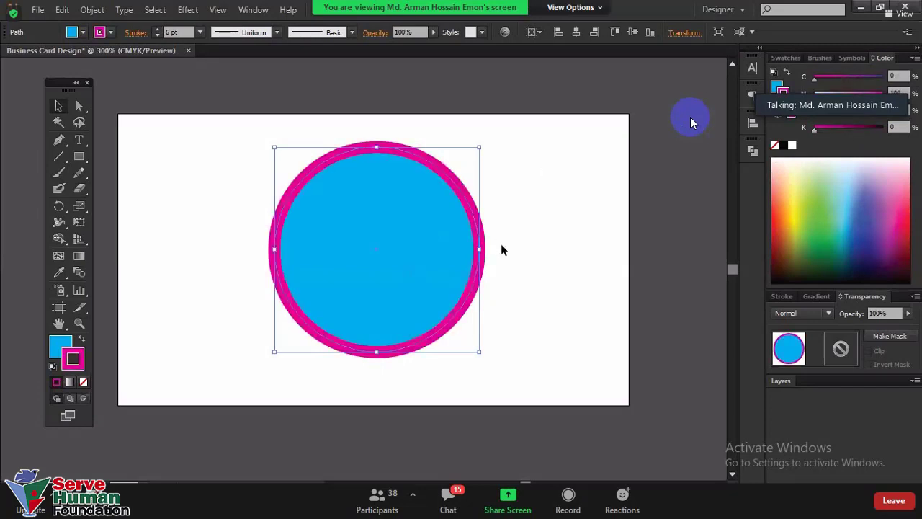
scroll(502, 250, "down", 2)
left_click(60, 349)
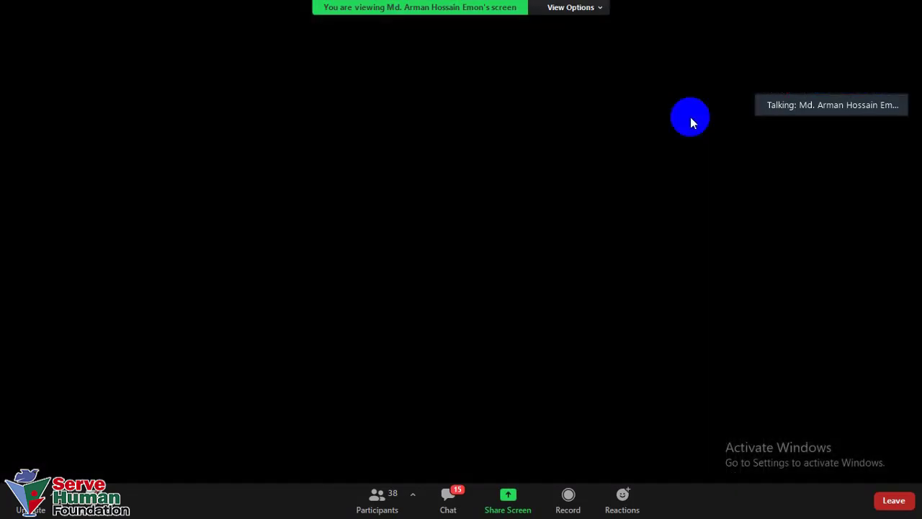
scroll(526, 216, "up", 1)
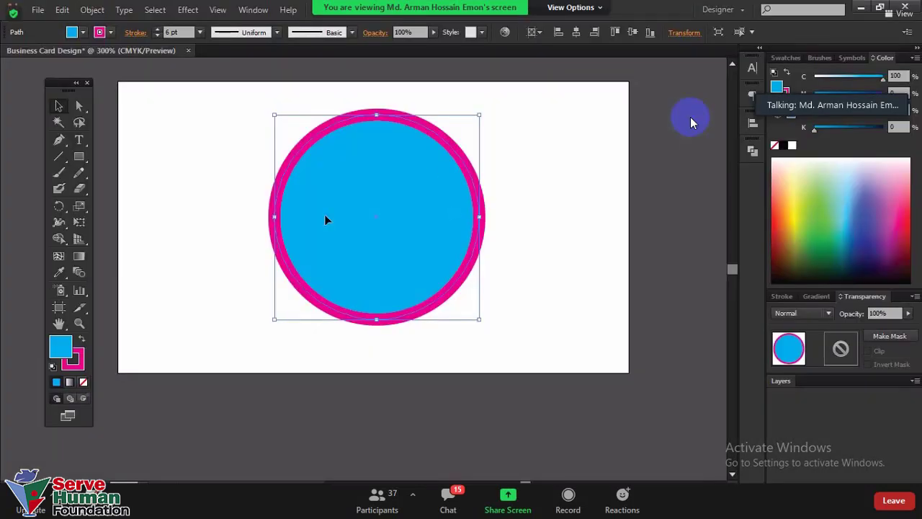
- Move the circle up across the artboard's top edge and set its fill to None
scroll(353, 261, "up", 1)
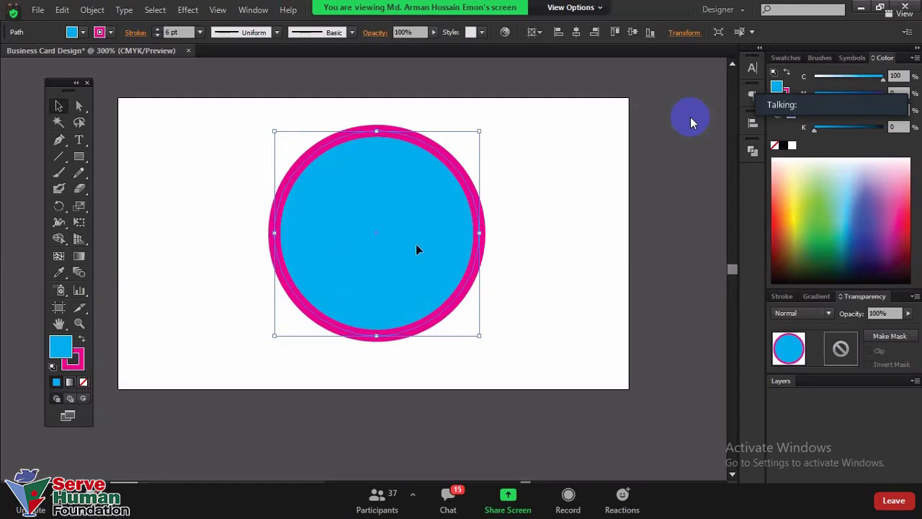
left_click_drag(418, 249, 424, 129)
scroll(365, 130, "up", 2)
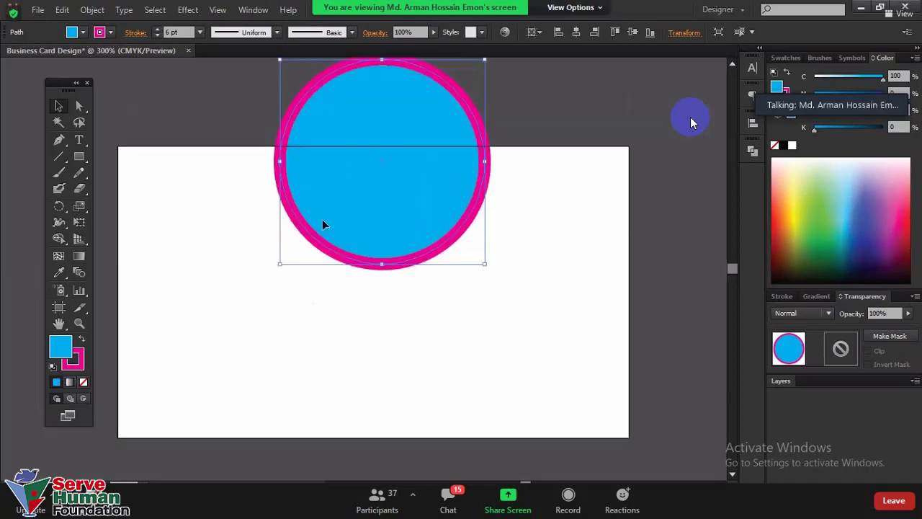
scroll(322, 219, "up", 3)
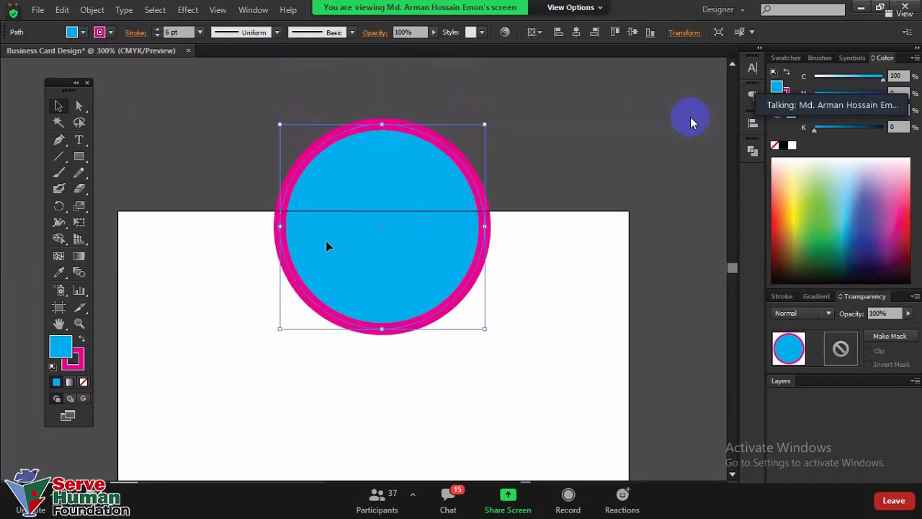
left_click(84, 383)
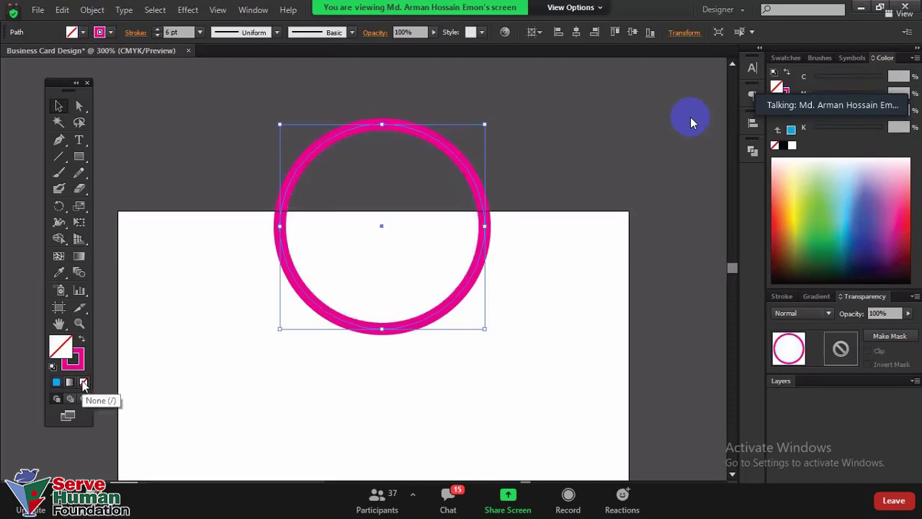
- Reselect the hollow circle and set its outline to None
left_click_drag(385, 158, 324, 193)
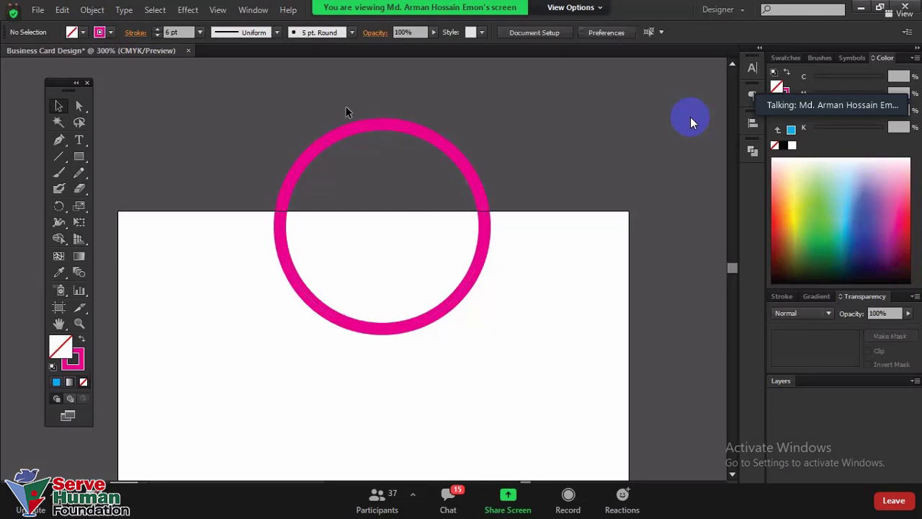
mouse_move(338, 98)
left_mouse_down()
mouse_move(422, 174)
mouse_move(441, 226)
left_mouse_up()
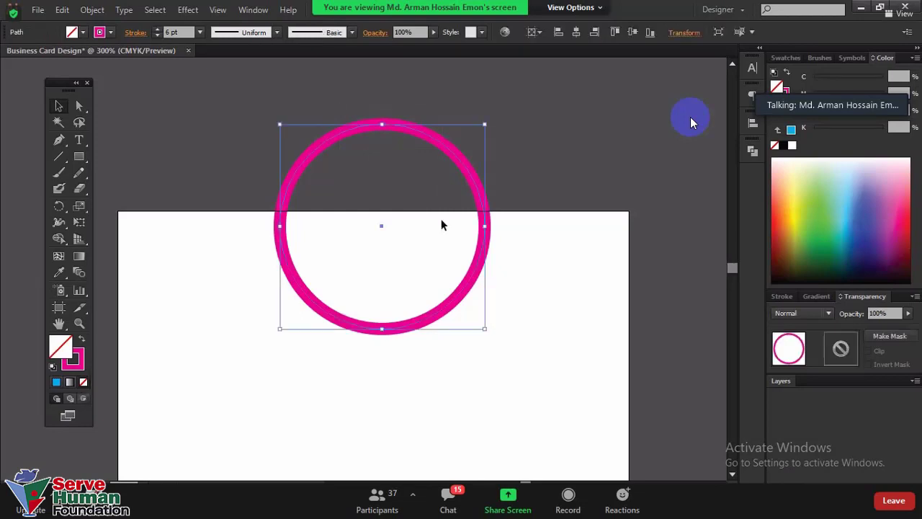
left_click(80, 362)
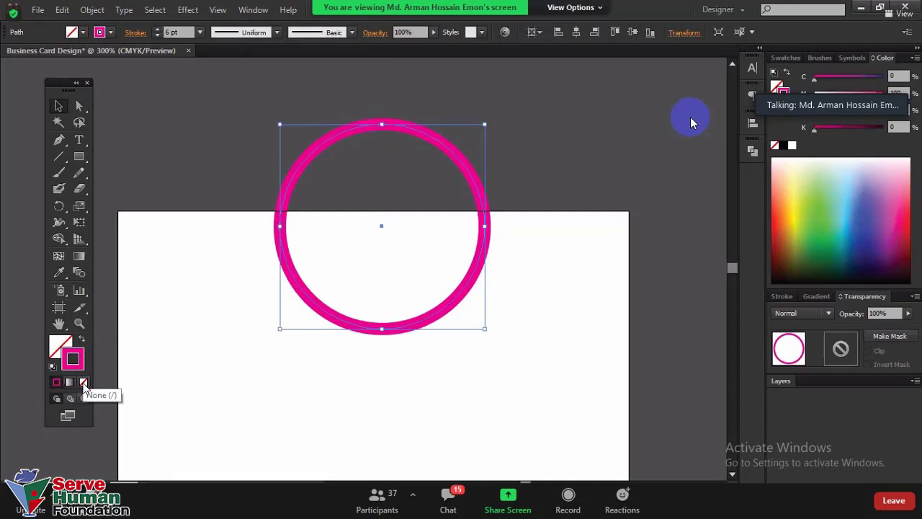
left_click(83, 383)
- Fill the circle with the recent magenta colour, then deselect it
left_click(55, 346)
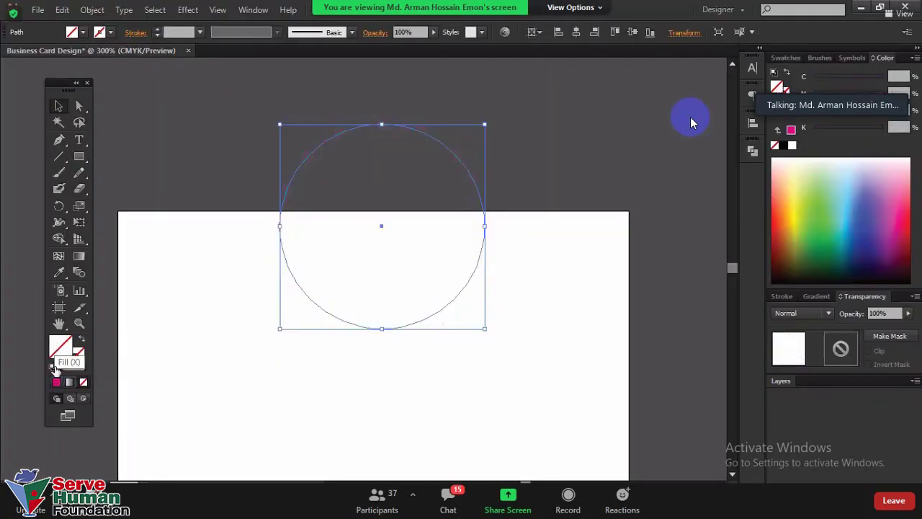
left_click(57, 382)
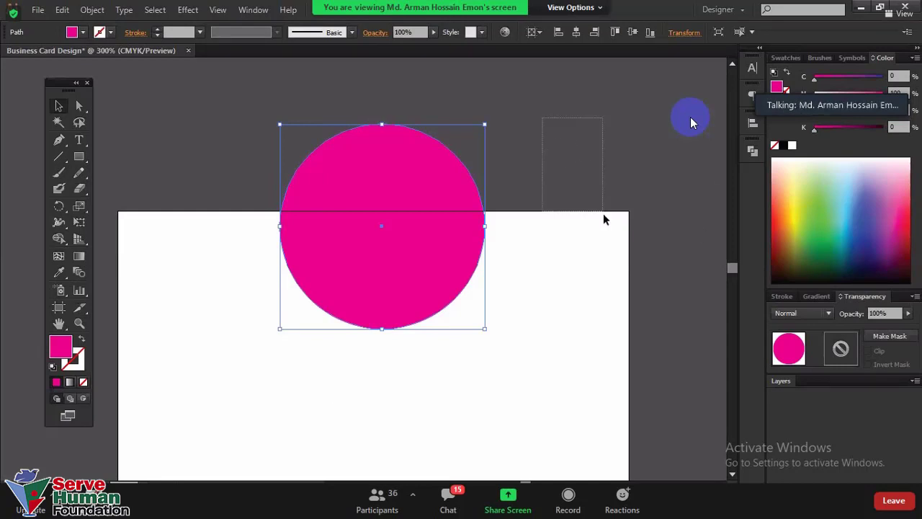
left_click_drag(545, 123, 548, 155)
left_click_drag(518, 189, 539, 227)
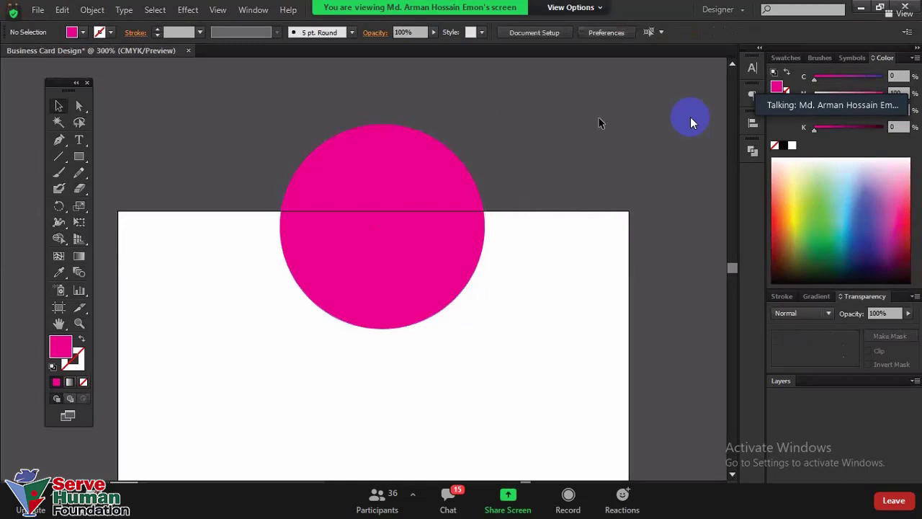
left_click_drag(589, 90, 627, 156)
left_click_drag(506, 88, 582, 218)
left_click_drag(618, 128, 507, 154)
left_click(80, 157)
scroll(230, 233, "up", 3)
left_click_drag(238, 80, 292, 196)
key("v")
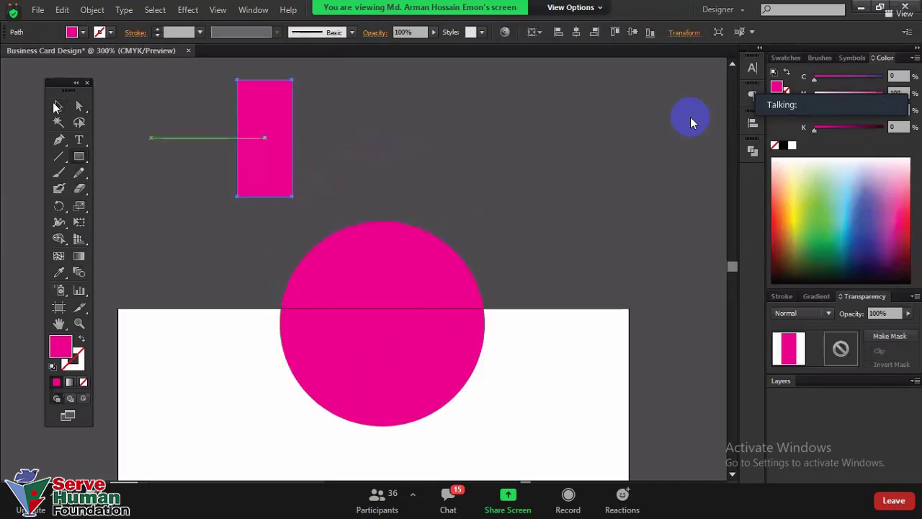
left_click(339, 120)
left_click_drag(259, 118, 329, 121)
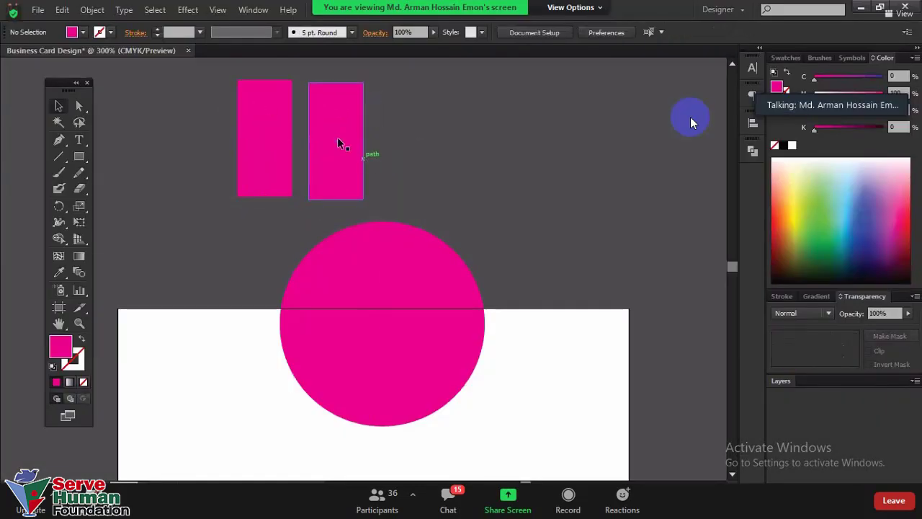
scroll(335, 148, "up", 2)
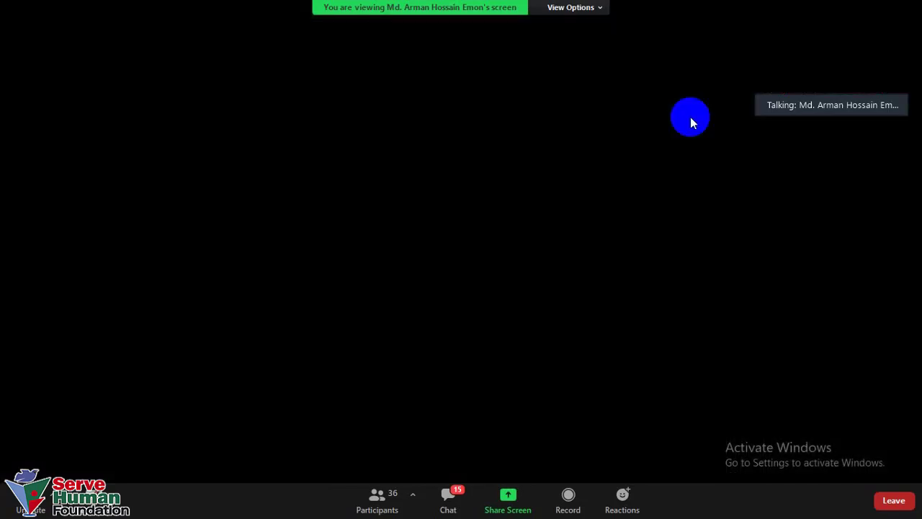
left_click_drag(274, 149, 140, 149)
left_click_drag(353, 150, 421, 154)
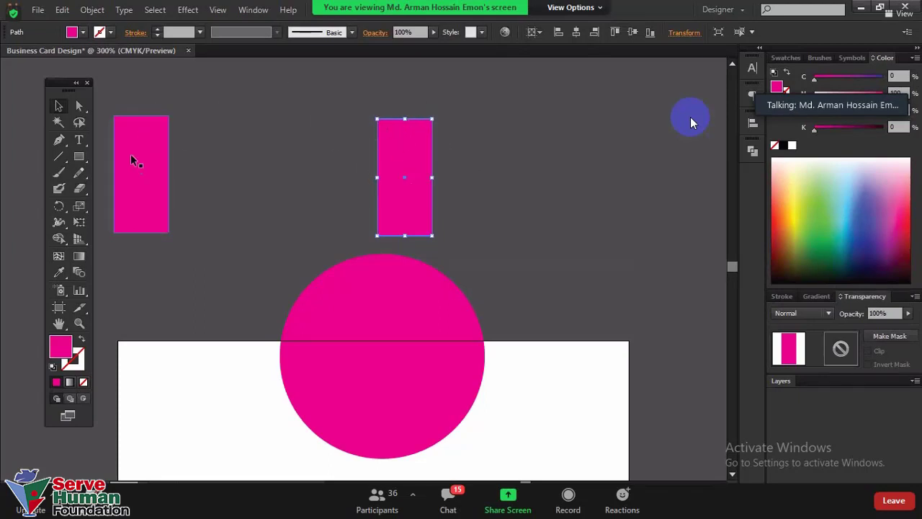
left_click_drag(160, 167, 239, 177)
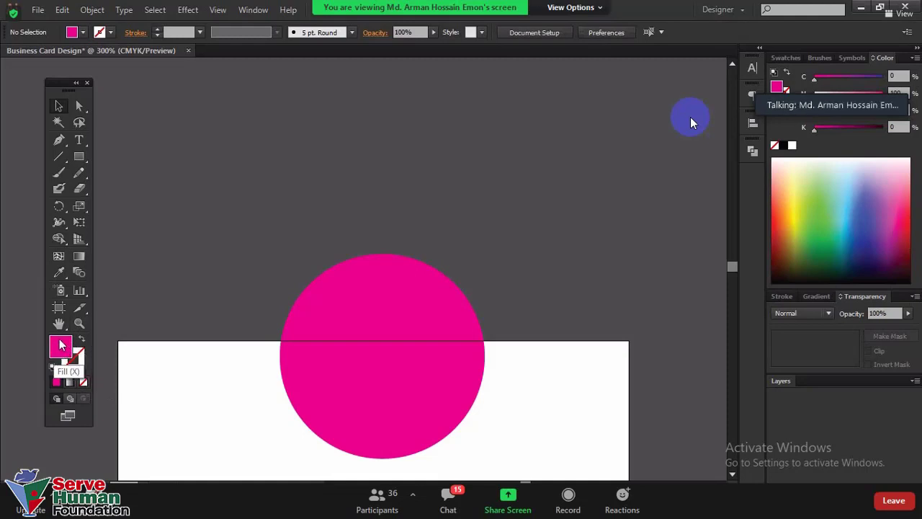
- Swap the pink circle's fill and stroke, trying a pink outline before restoring the solid fill
left_click(79, 356)
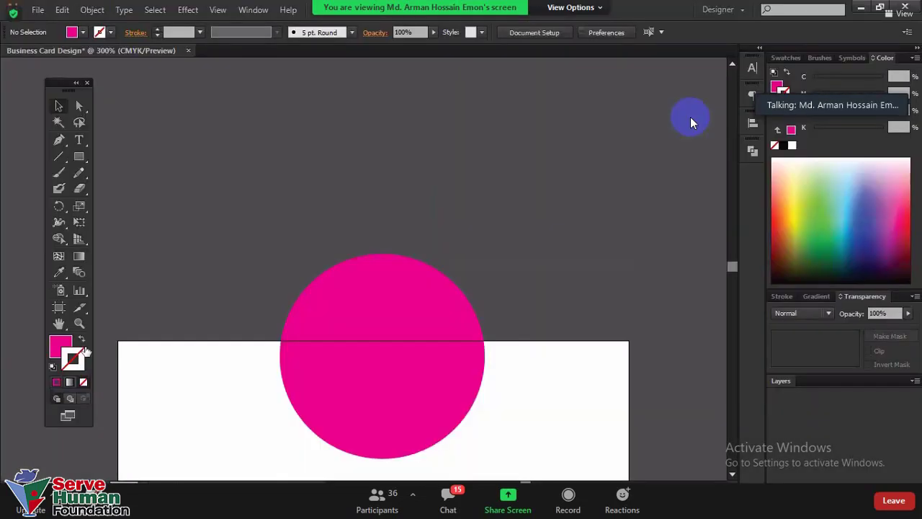
left_click(80, 339)
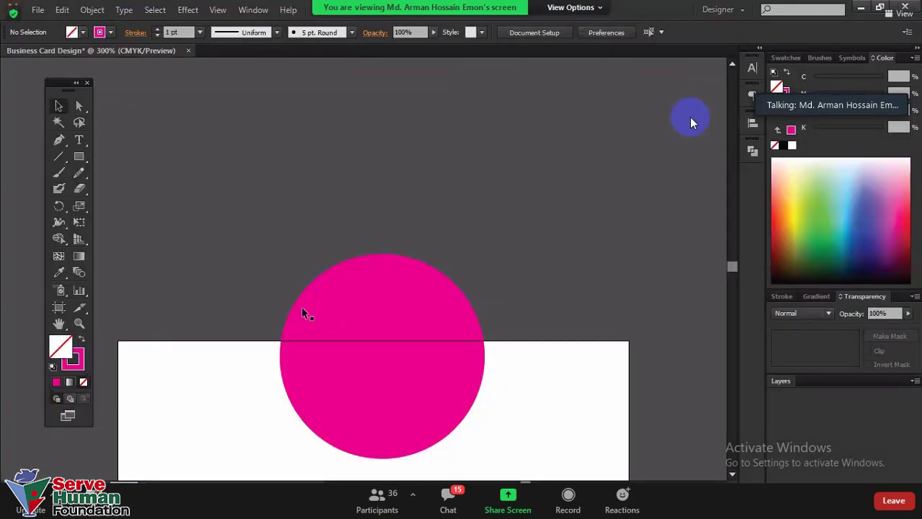
left_click_drag(256, 211, 409, 367)
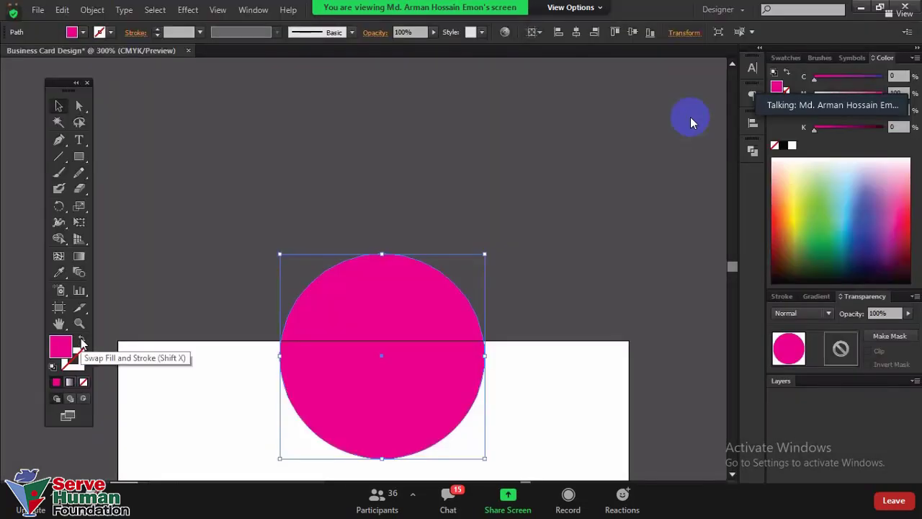
left_click(81, 341)
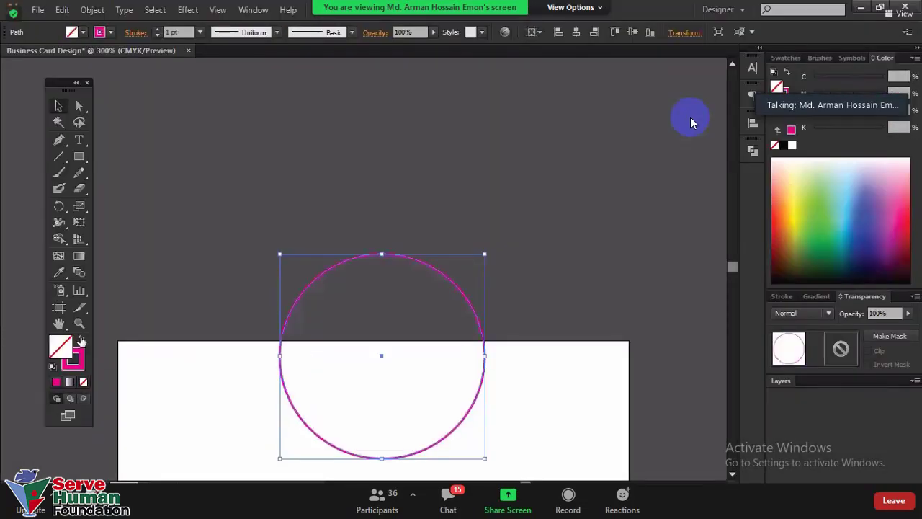
left_click_drag(342, 200, 425, 258)
left_click(81, 341)
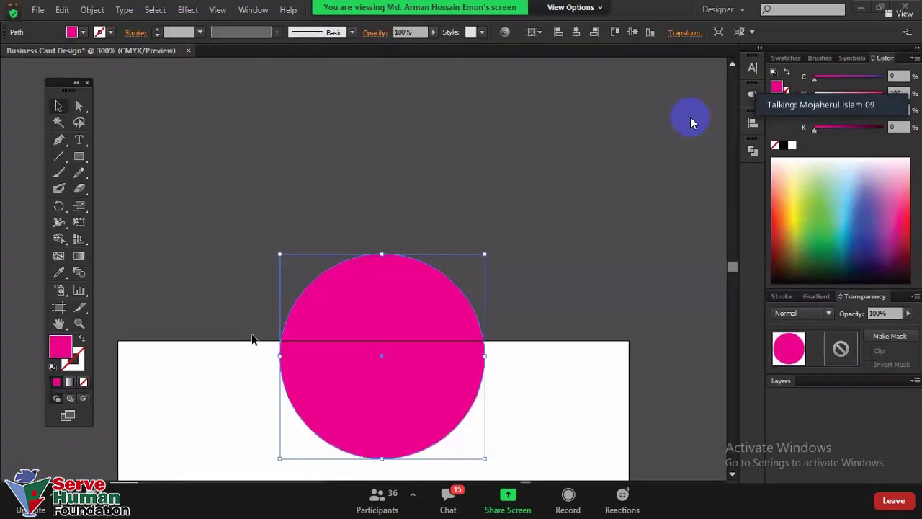
- Search Google images for 'gradient' and preview the pink-to-blue gradient result
key("alt+Tab")
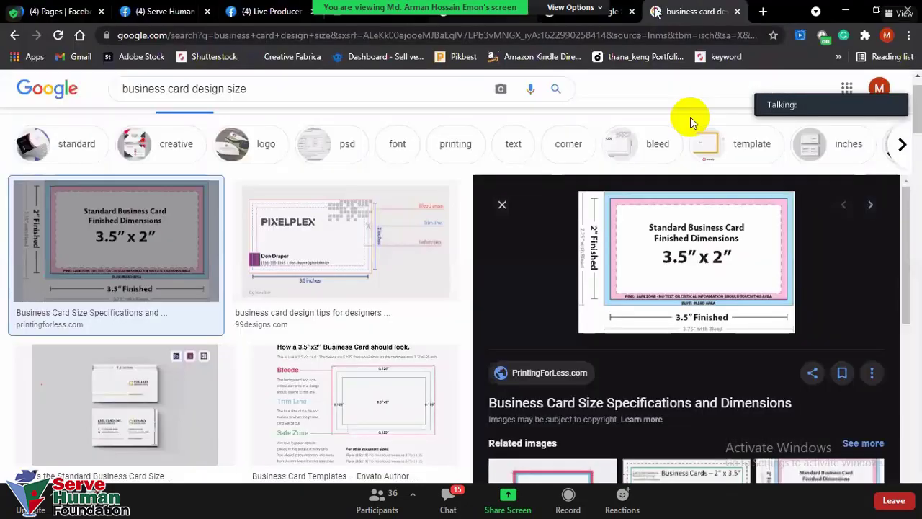
left_click(624, 36)
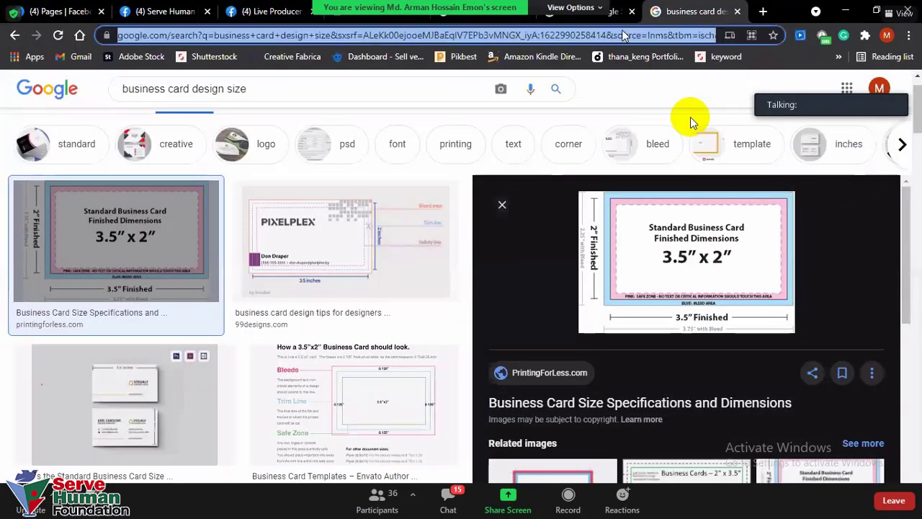
type("gradi")
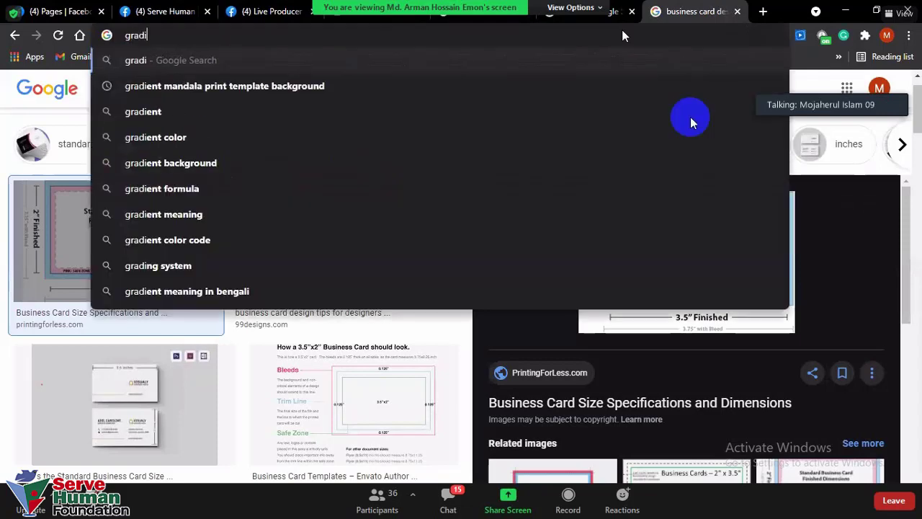
key("Down")
key("Down")
key("Return")
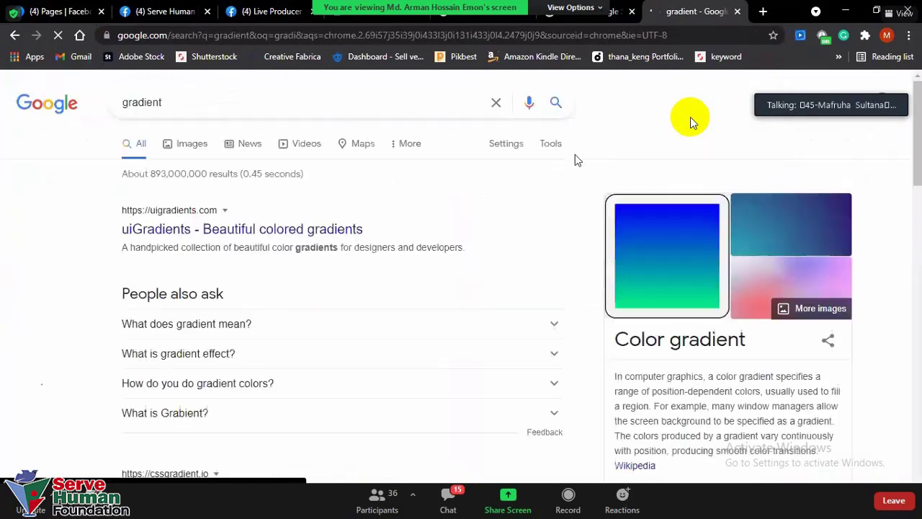
left_click(186, 144)
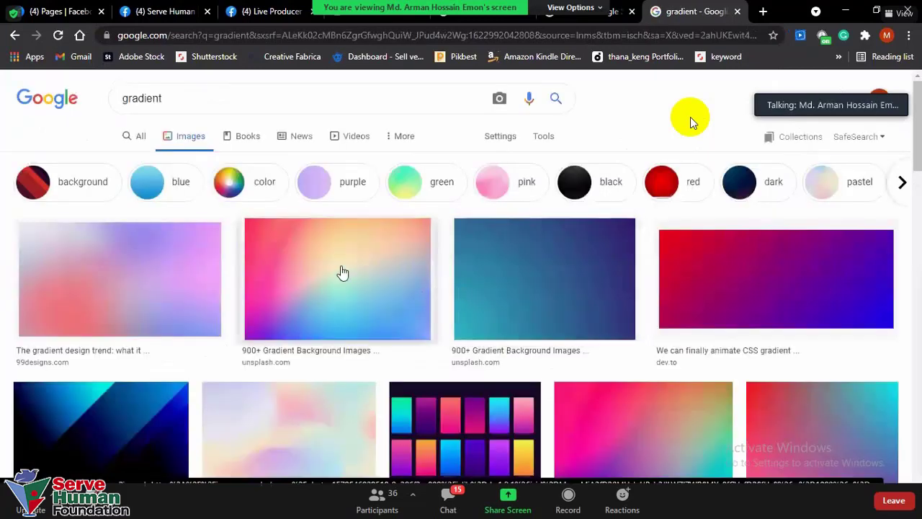
left_click(339, 278)
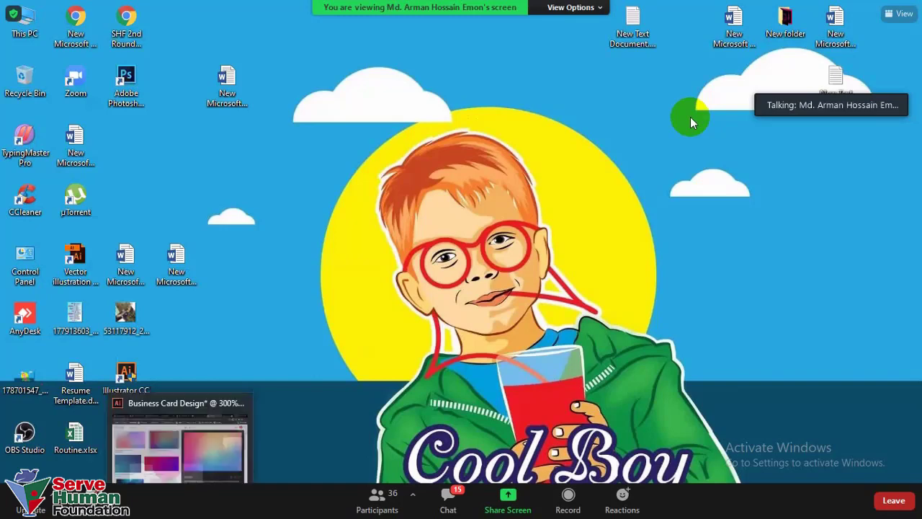
- Back in Business Card Design, move the pink circle onto the artboard and shrink it to about 1.3 inches
left_click(180, 451)
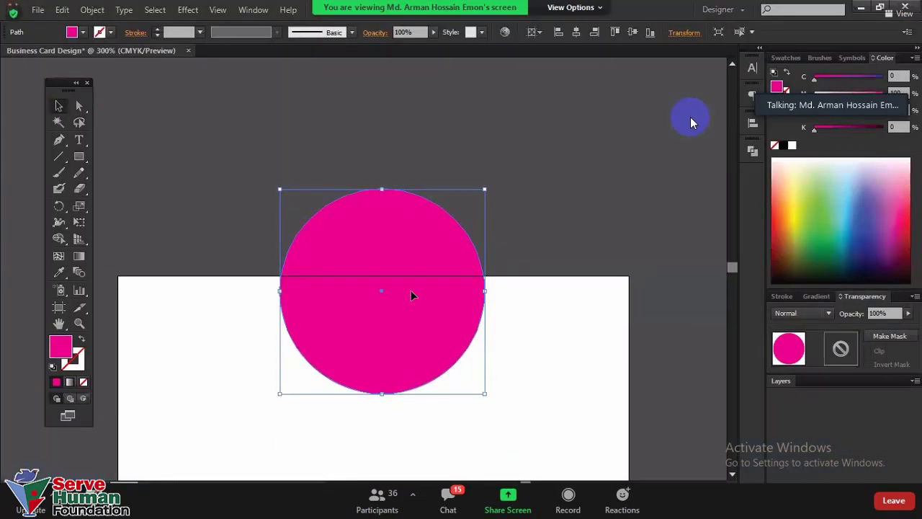
left_click_drag(418, 276, 284, 215)
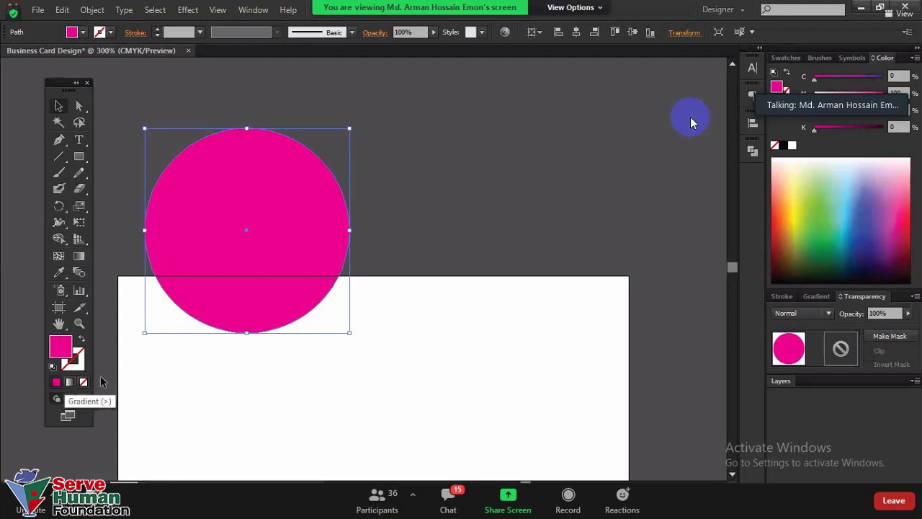
scroll(360, 249, "down", 3)
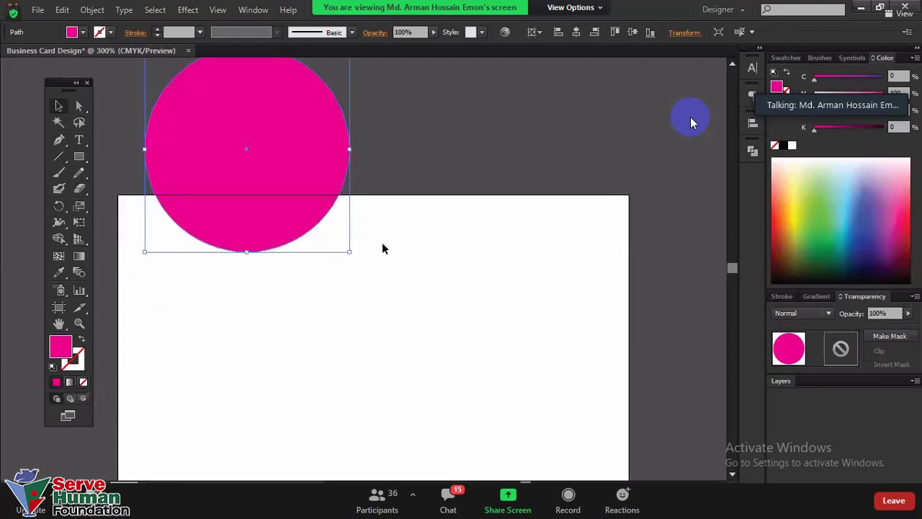
mouse_move(243, 251)
left_mouse_down()
mouse_move(252, 334)
mouse_move(243, 439)
left_mouse_up()
scroll(471, 261, "down", 2)
scroll(471, 262, "left", 1)
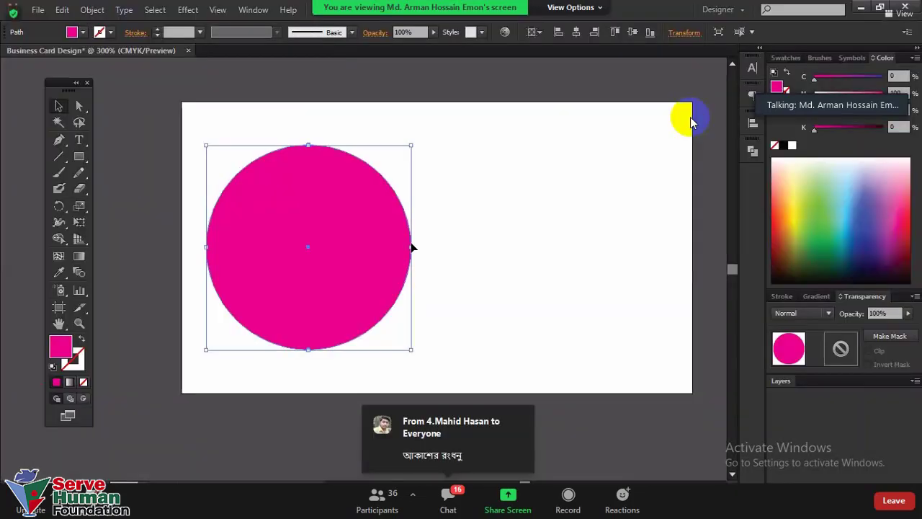
mouse_move(410, 247)
left_mouse_down()
mouse_move(335, 237)
mouse_move(340, 252)
left_mouse_up()
left_click(493, 267)
- Make the circle red, copy it to the right, and give the copy a gradient with a red stop
left_click_drag(838, 109, 882, 109)
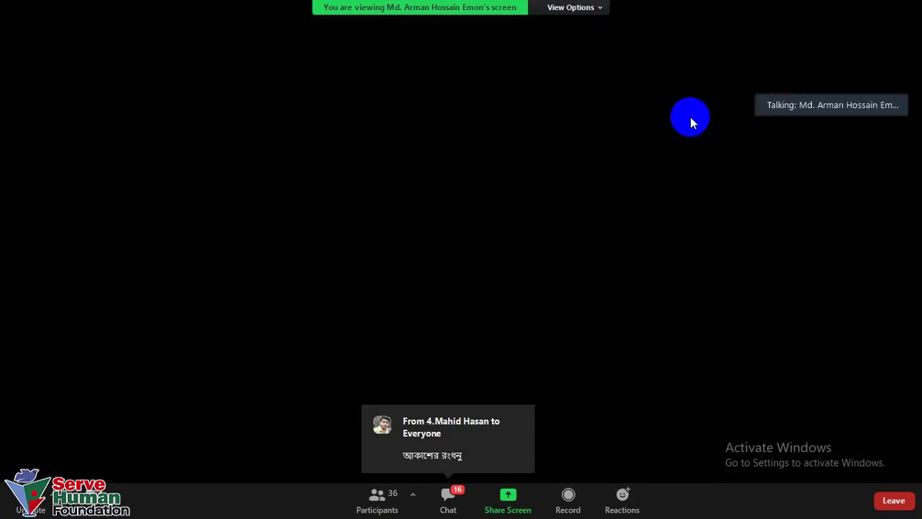
left_click_drag(310, 249, 498, 249)
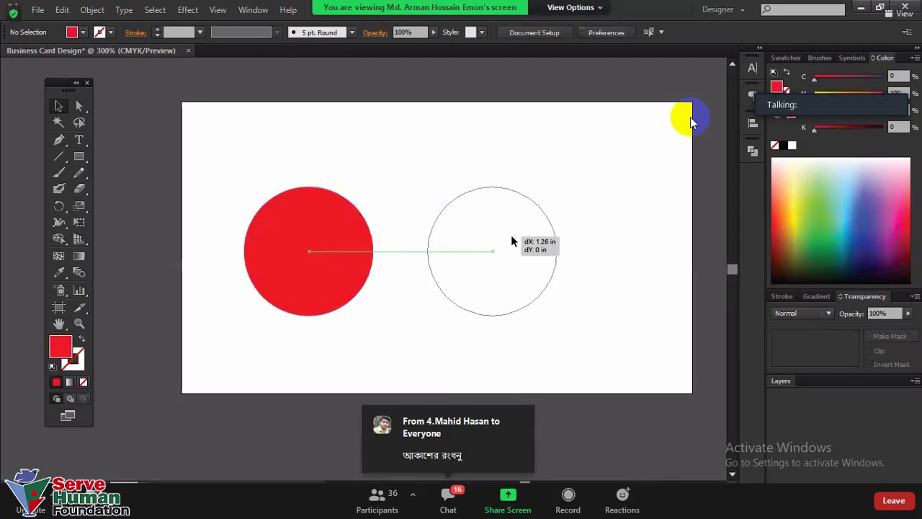
left_click(69, 382)
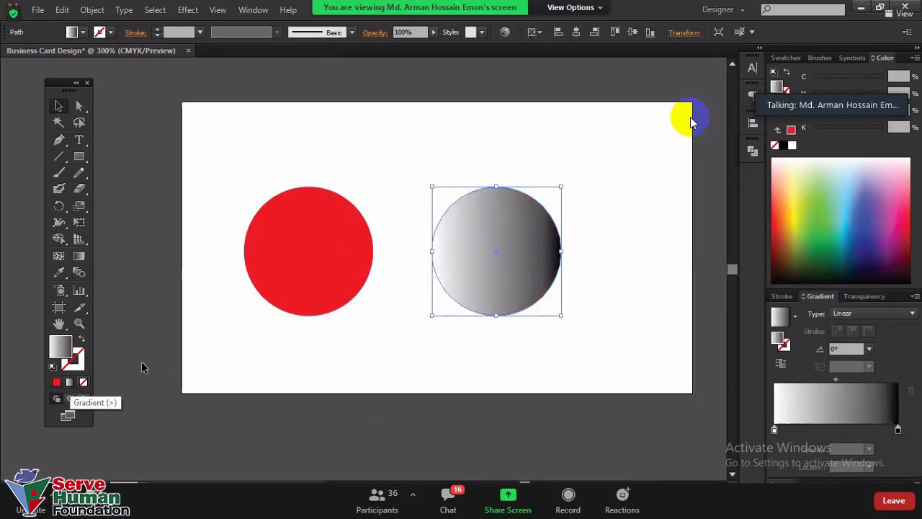
double_click(775, 430)
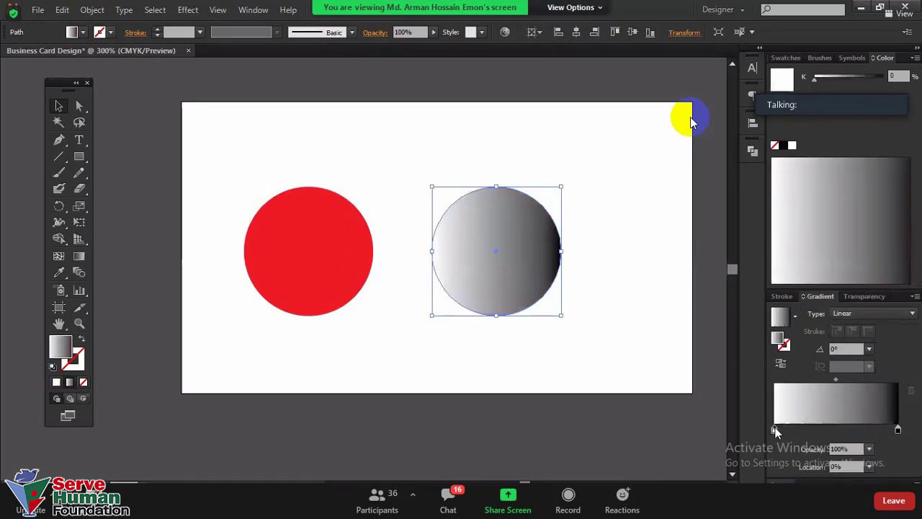
left_click(722, 293)
left_click(818, 265)
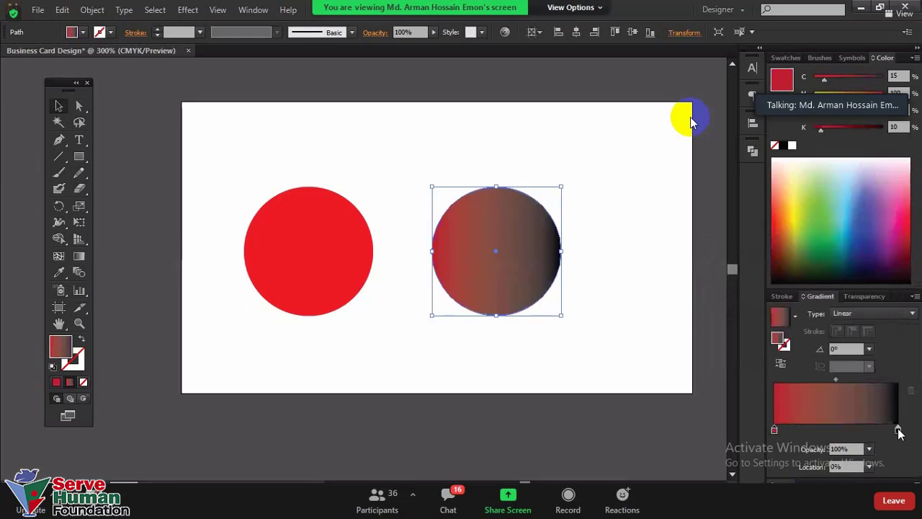
- Set the gradient's end stop to orange and nudge the gradient circle slightly up-left
left_click(722, 293)
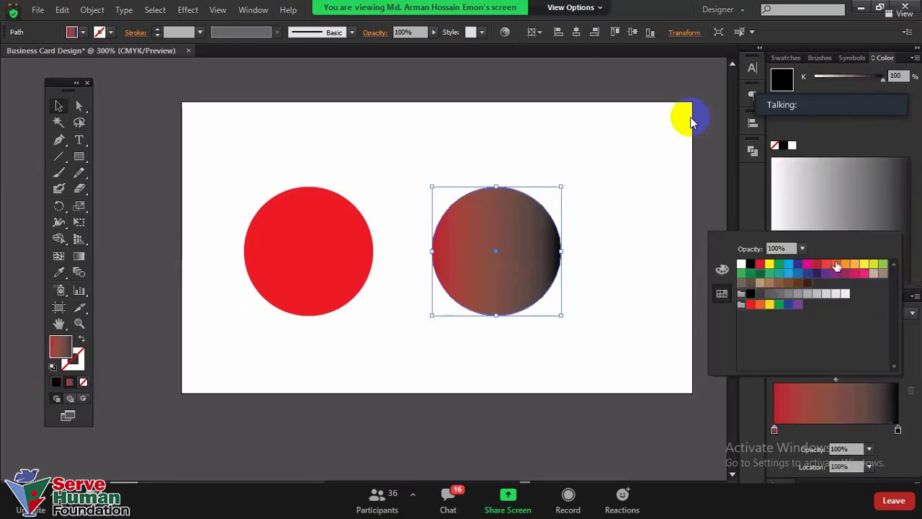
left_click(848, 266)
left_click(847, 265)
left_click(619, 337)
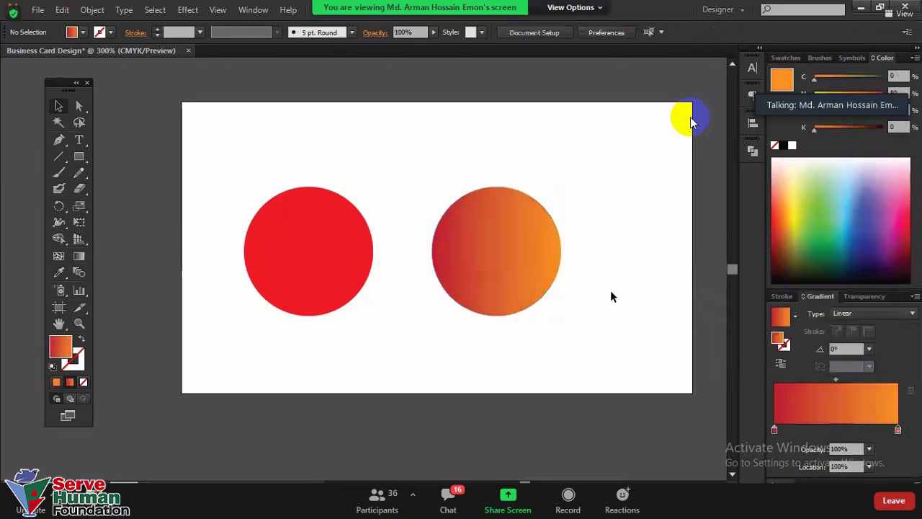
left_click_drag(529, 240, 519, 237)
left_click(564, 327)
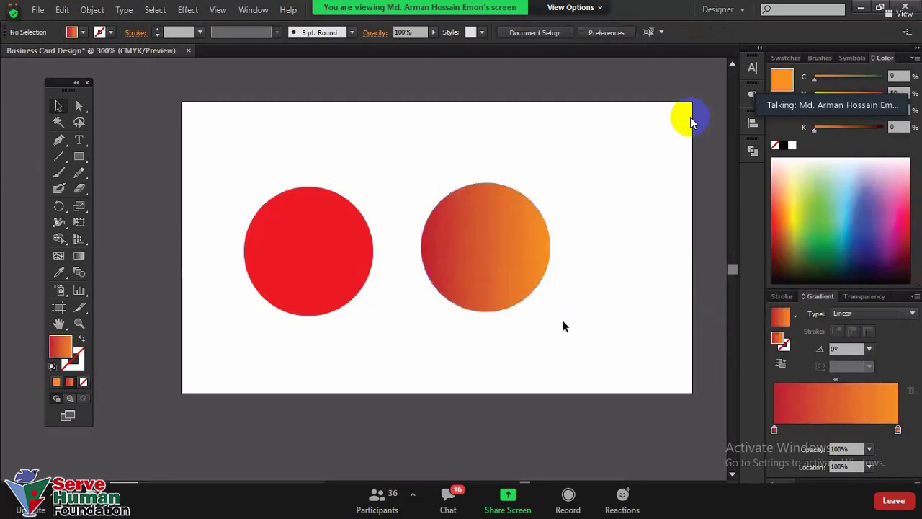
mouse_move(200, 127)
left_mouse_down()
mouse_move(532, 317)
mouse_move(481, 366)
left_mouse_up()
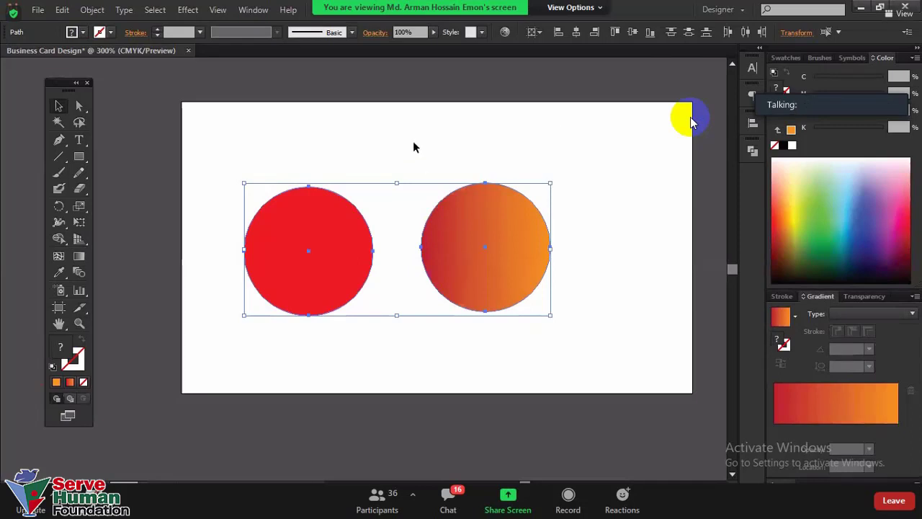
left_click(382, 143)
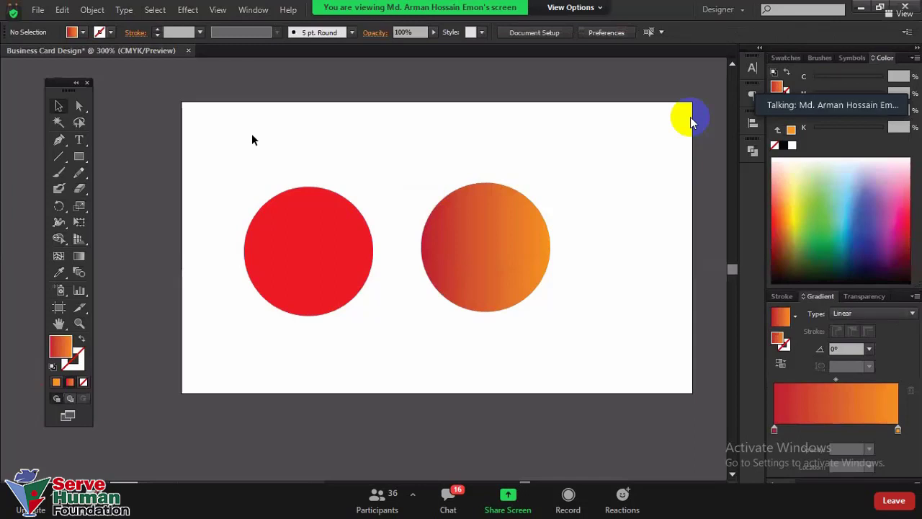
scroll(690, 123, "up", 2)
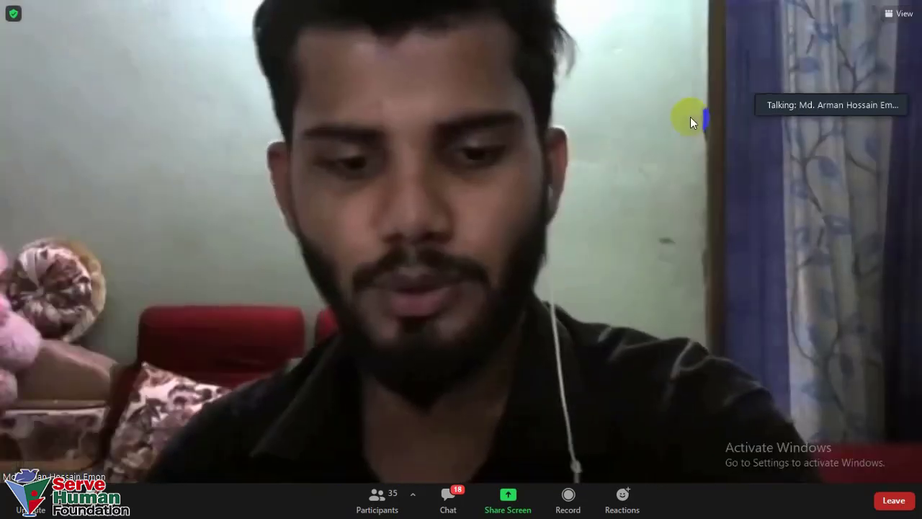
- Switch Zoom back to the shared Illustrator screen showing only the red circle
left_click(691, 123)
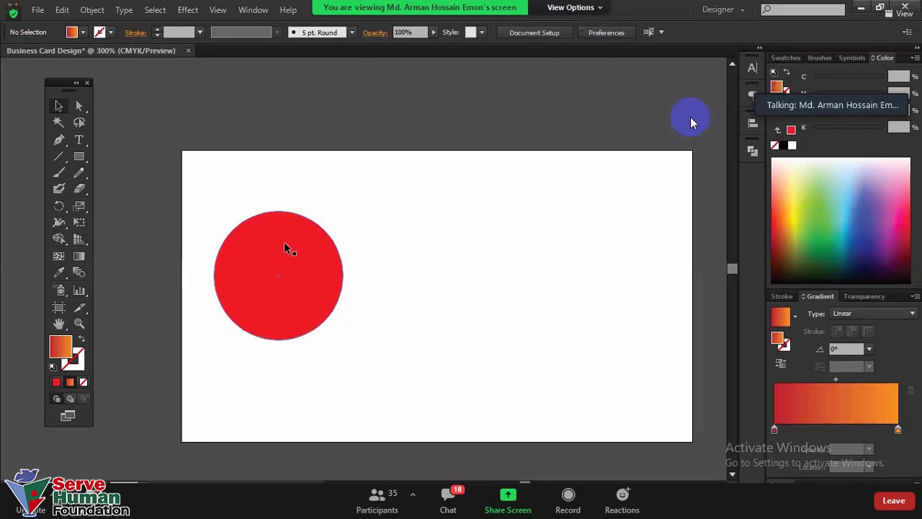
- Move the red circle up and left, then nudge it slightly higher
left_click_drag(298, 257, 278, 227)
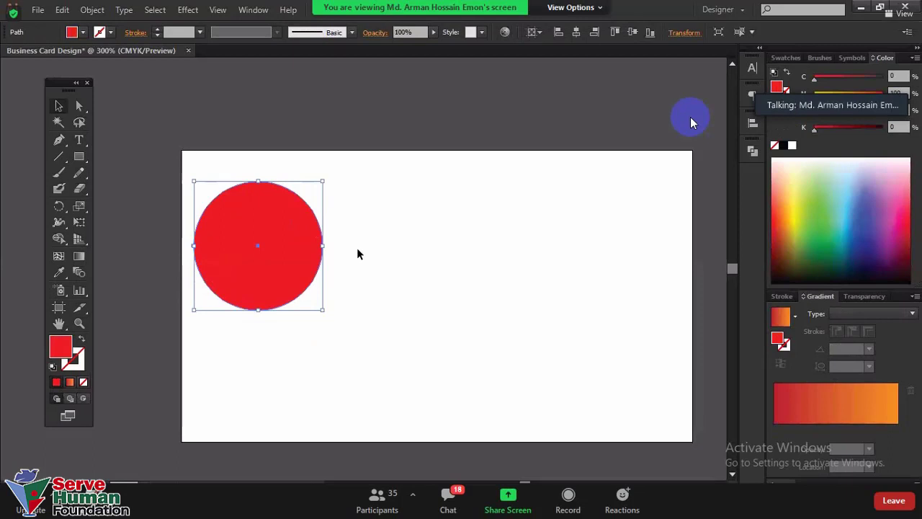
scroll(359, 254, "up", 1)
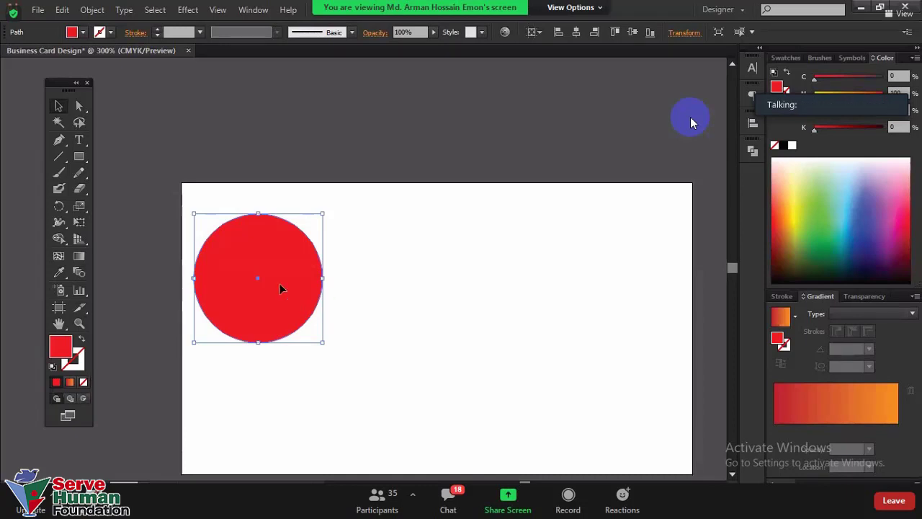
left_click_drag(257, 269, 254, 268)
scroll(288, 289, "down", 1)
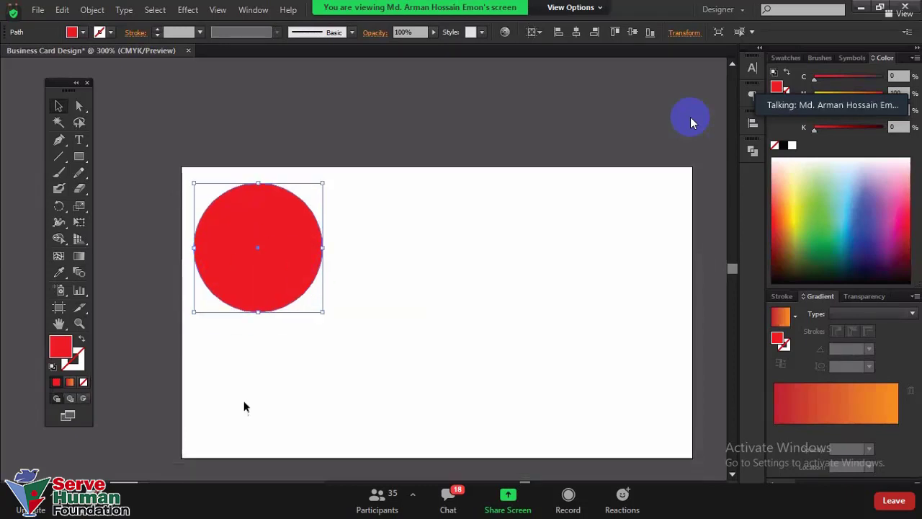
left_click(37, 10)
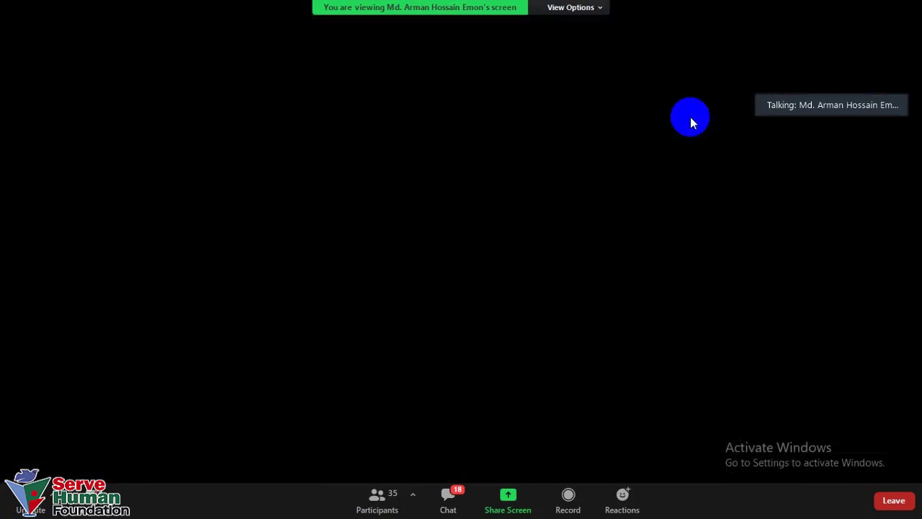
left_click(366, 253)
left_click(360, 260)
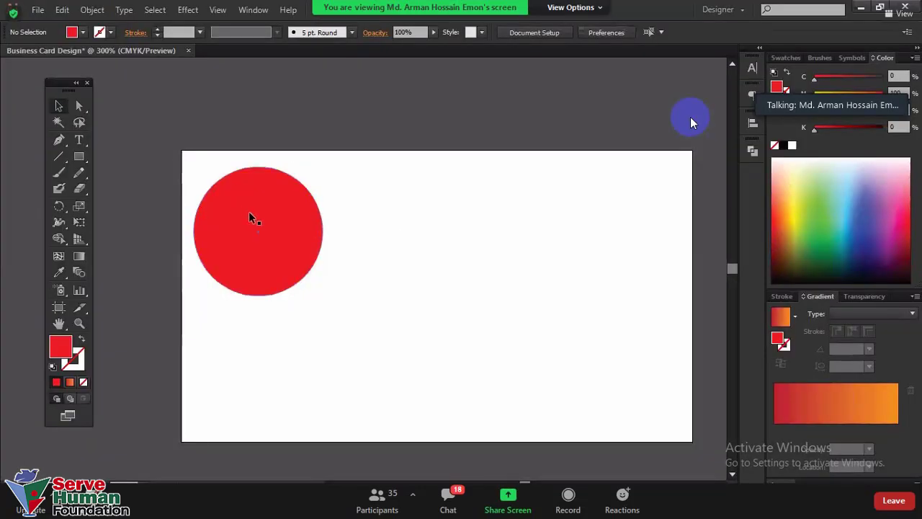
- Settle the red circle left and lower on the artboard, hide its bounding box, and save
left_click_drag(250, 216, 318, 251)
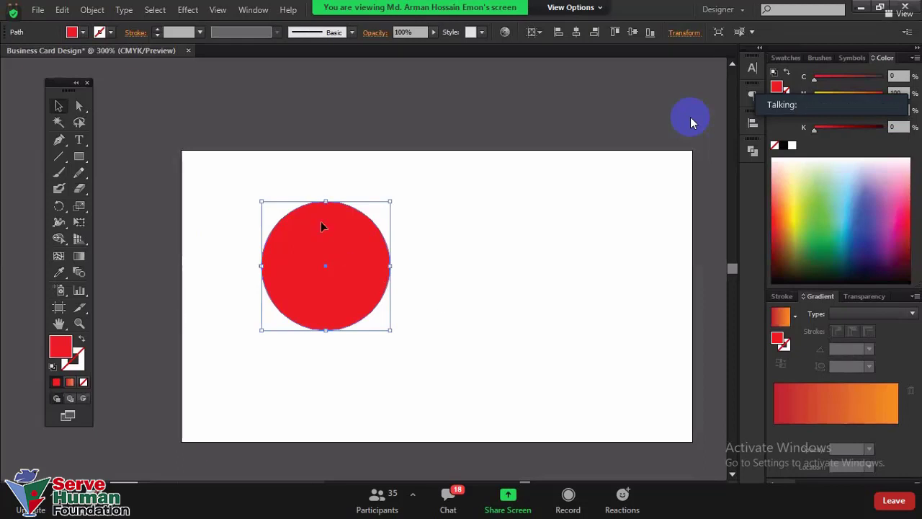
left_click(235, 202)
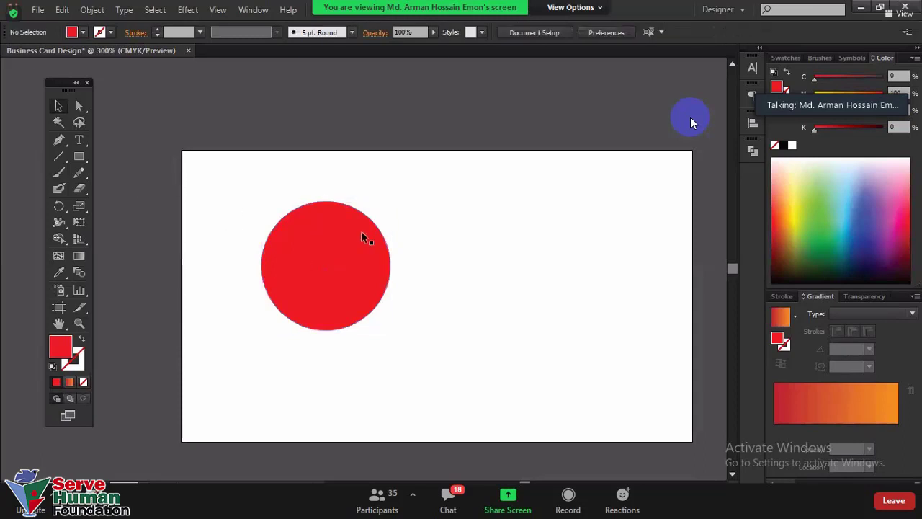
left_click_drag(319, 261, 304, 291)
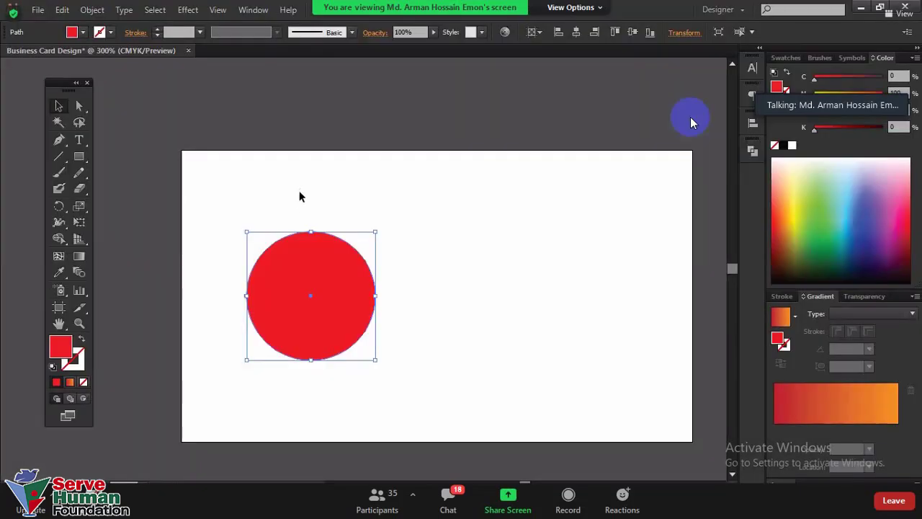
key("ctrl+shift+b")
left_click(37, 9)
left_click(78, 121)
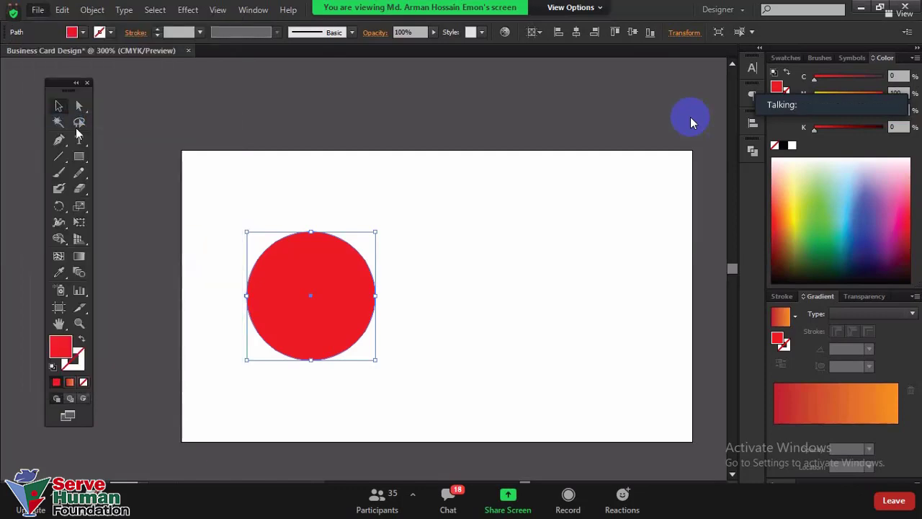
- Save to the Desktop as Business Card Design.ai with default Illustrator options, then select all artwork
left_click_drag(109, 170, 109, 76)
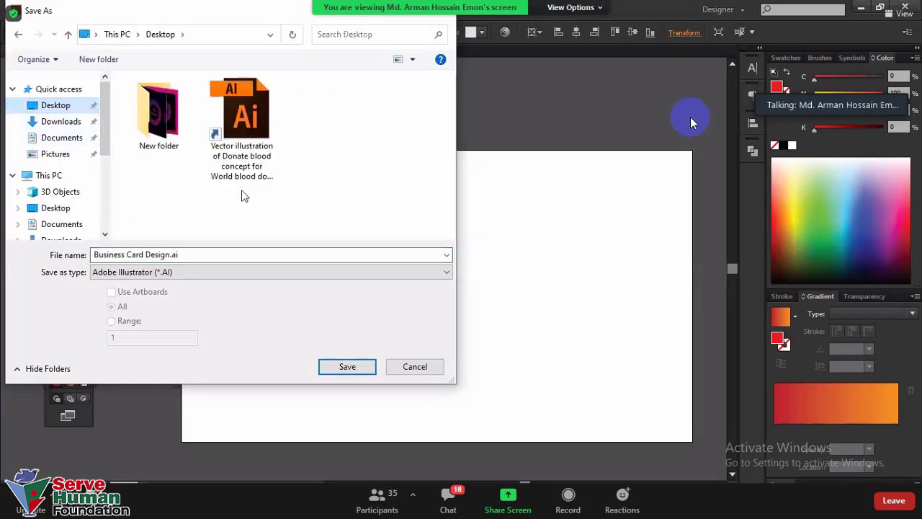
left_click(205, 255)
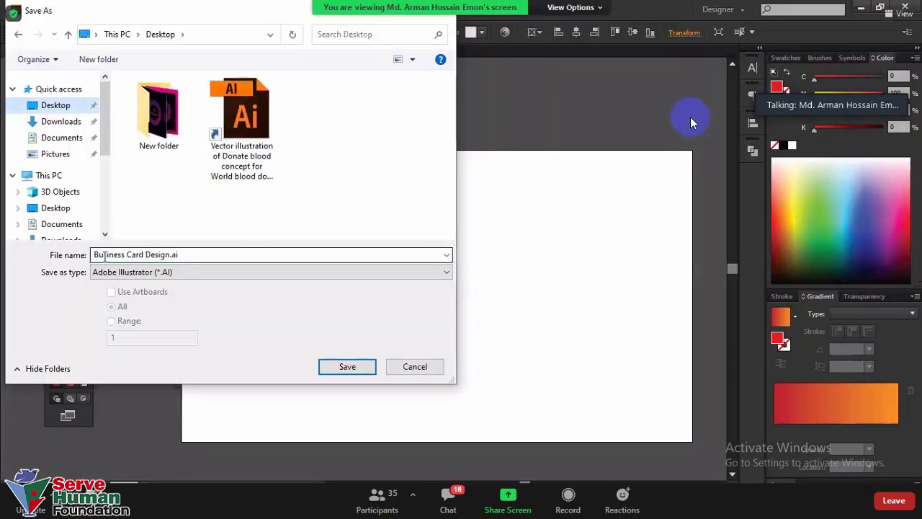
left_click(345, 369)
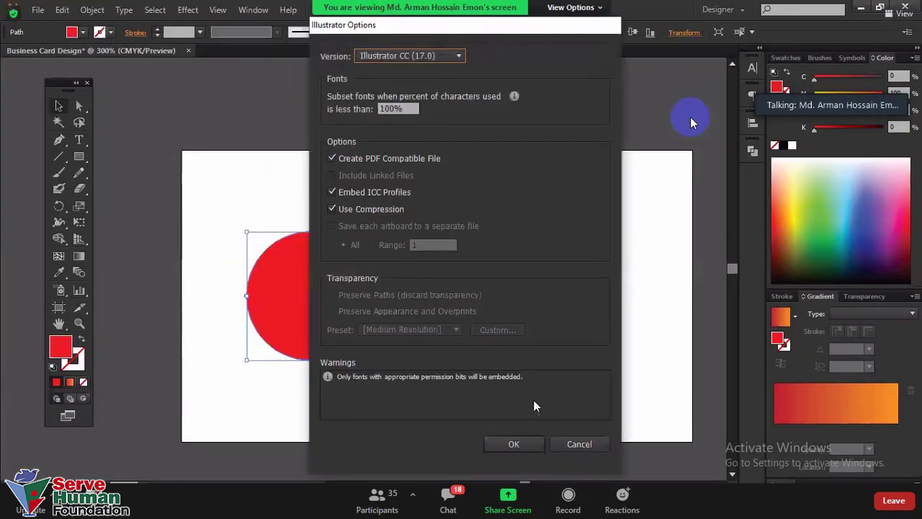
left_click(498, 443)
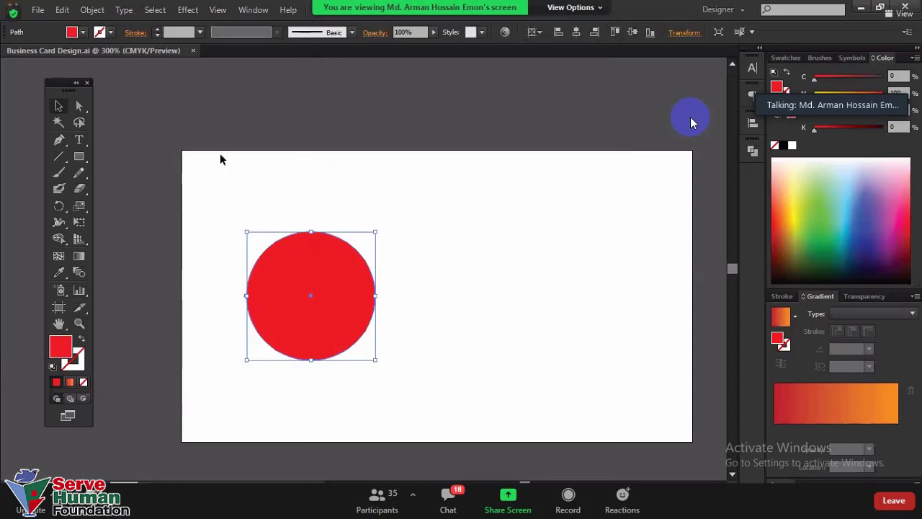
left_click_drag(193, 157, 413, 371)
- Show the desktop and move the Business Card Design.ai icon one column right
key("super+d")
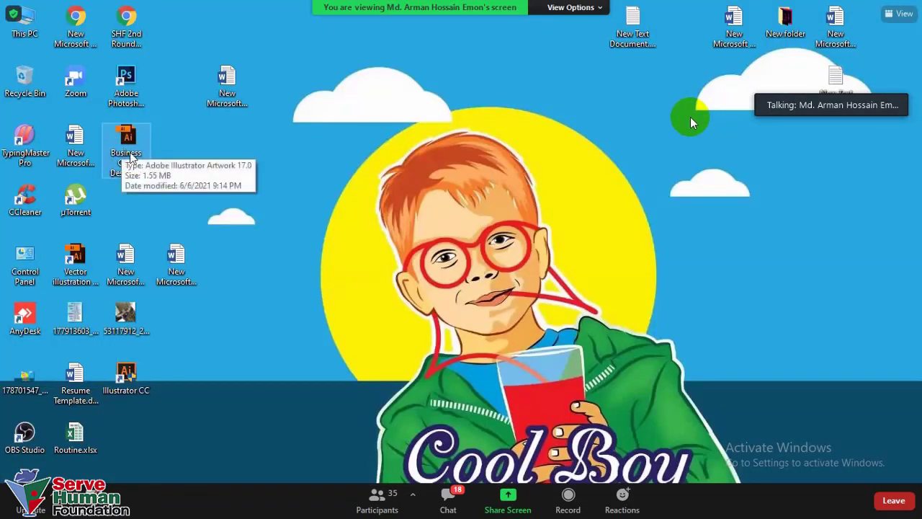
left_click(129, 148)
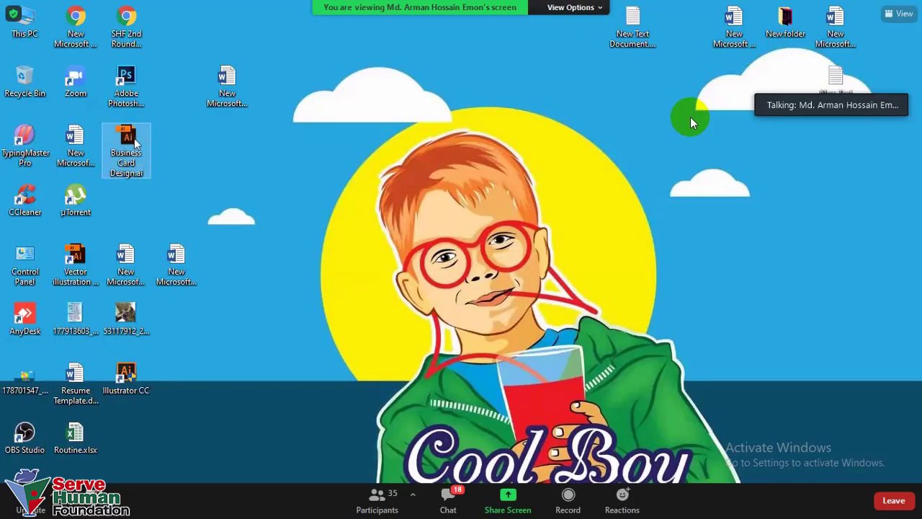
left_click_drag(130, 148, 180, 148)
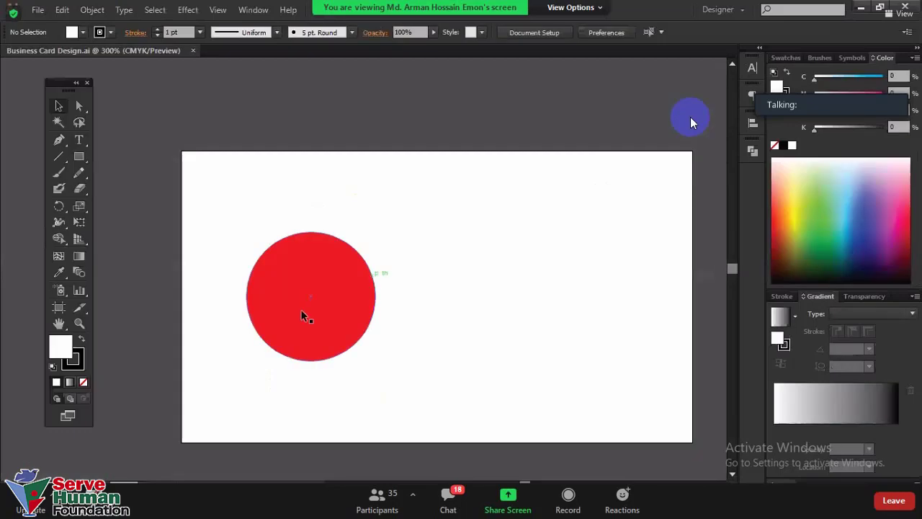
- Select the red circle on the business card artboard with the Selection tool
left_click(326, 268)
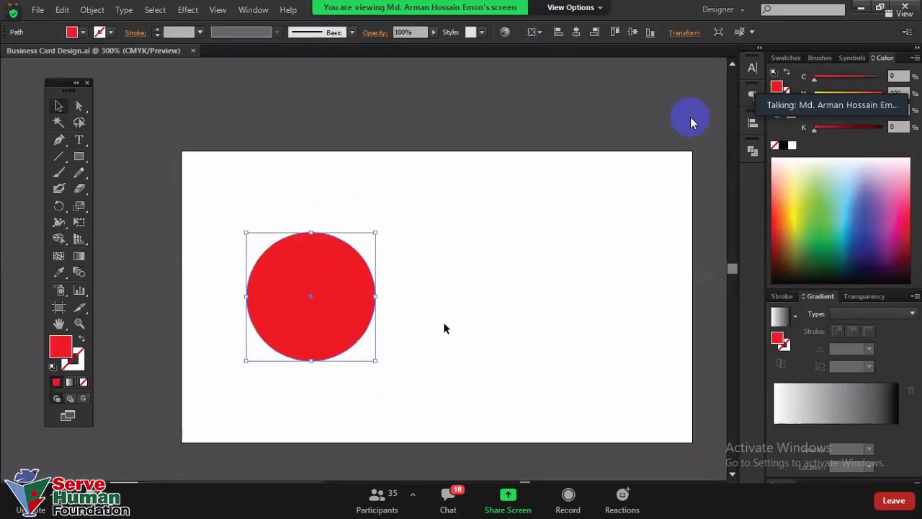
left_click(440, 289)
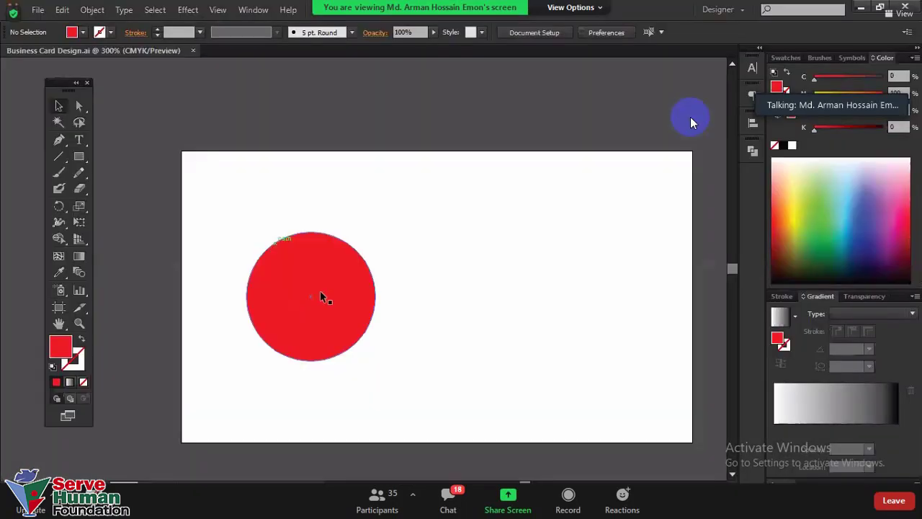
left_click(317, 278)
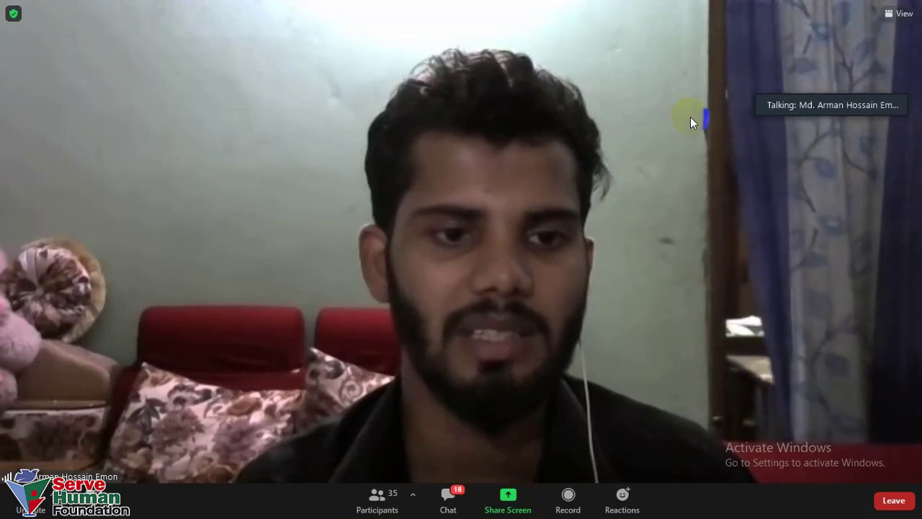
- Click in the Zoom window until the shared Illustrator screen reappears
left_click(690, 123)
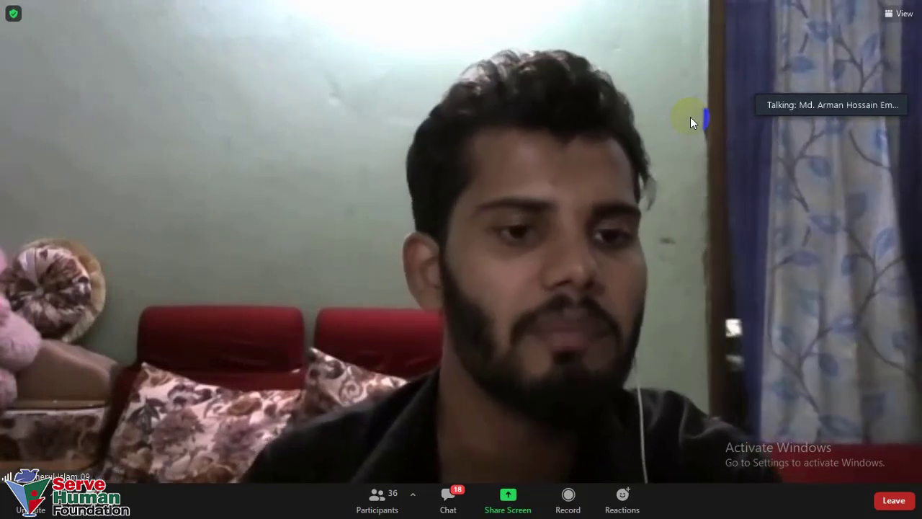
left_click(690, 122)
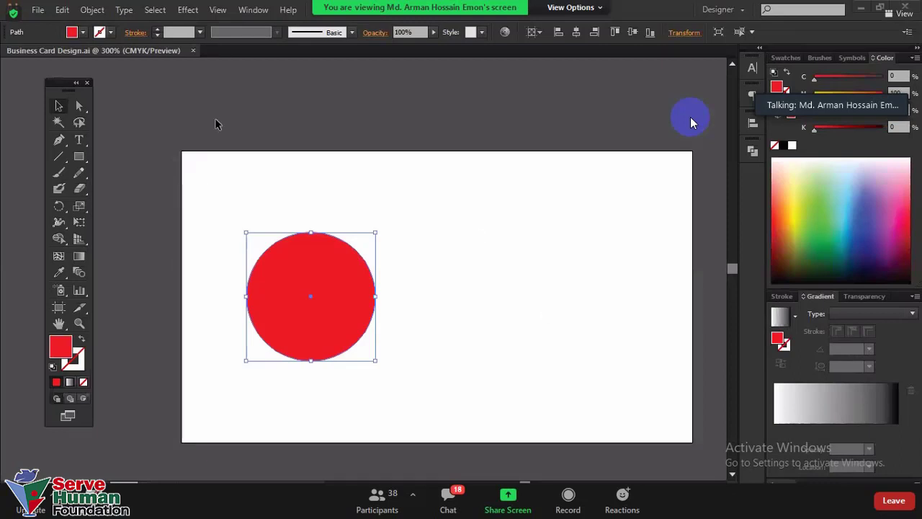
- Scroll the artboard, marquee around the red circle, and minimize Illustrator with Win+D
scroll(216, 123, "down", 2)
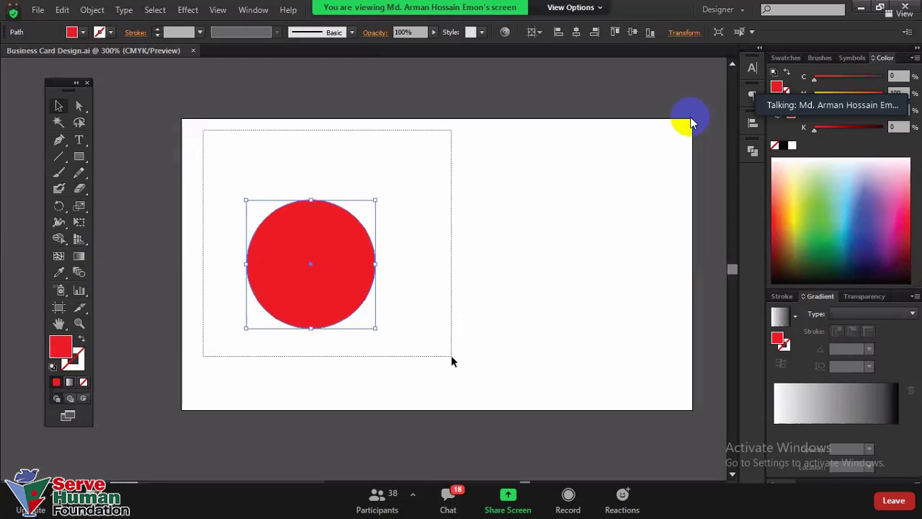
left_click_drag(449, 353, 451, 355)
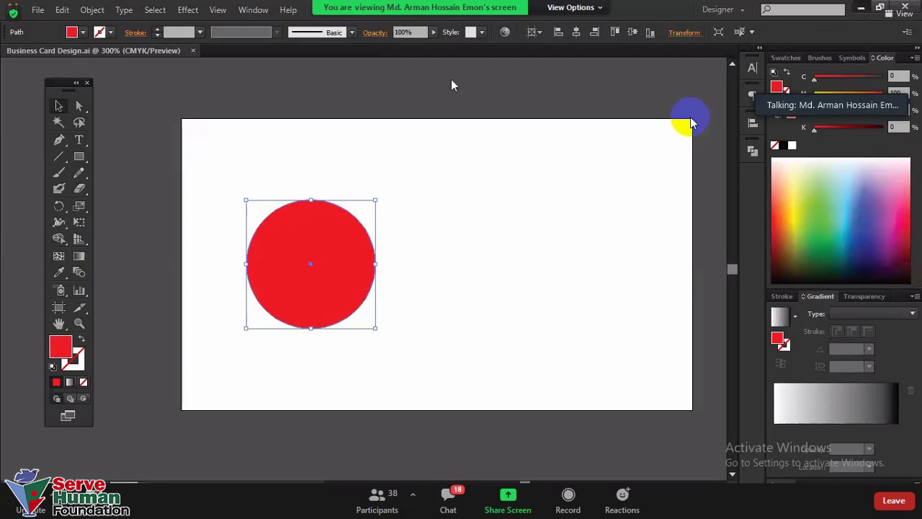
key("super+d")
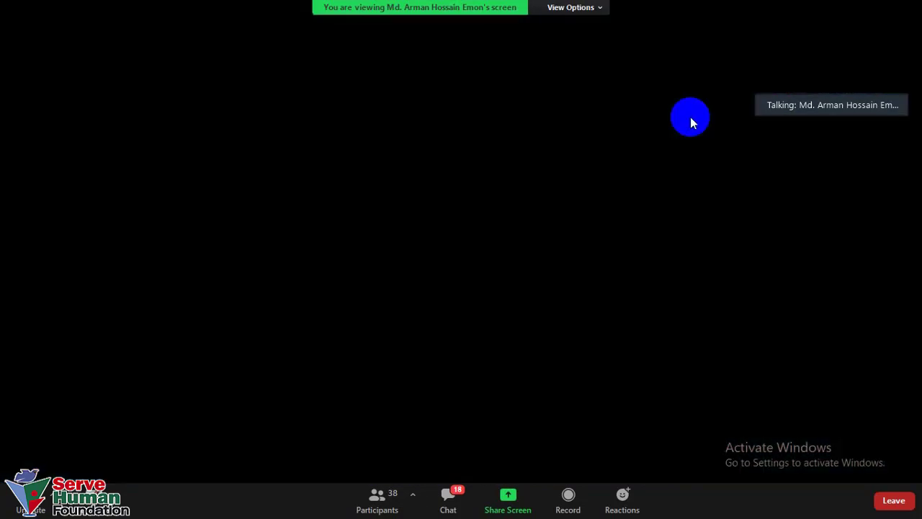
- Drag the Business Card Design.ai icon to a new spot on the desktop
left_click_drag(132, 156, 124, 151)
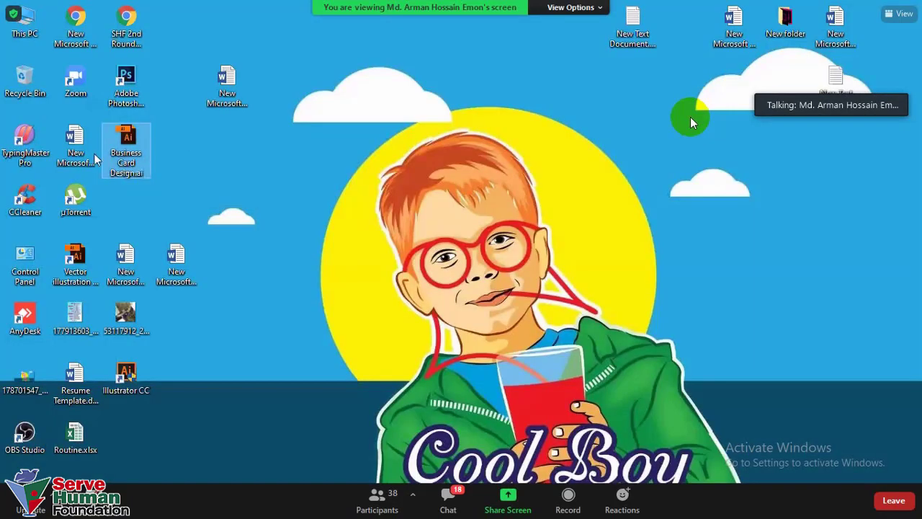
left_click_drag(140, 143, 159, 137)
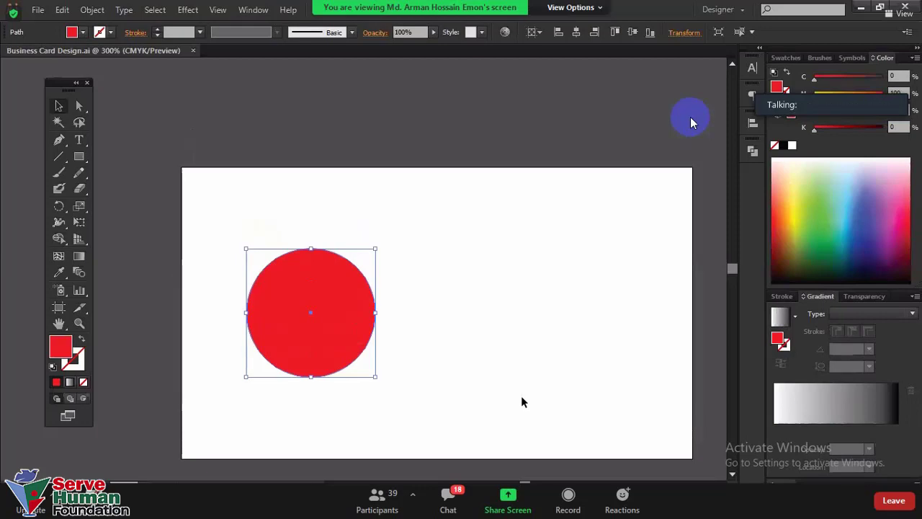
- Open the File menu's Save for Web export settings for the artboard
left_click(38, 10)
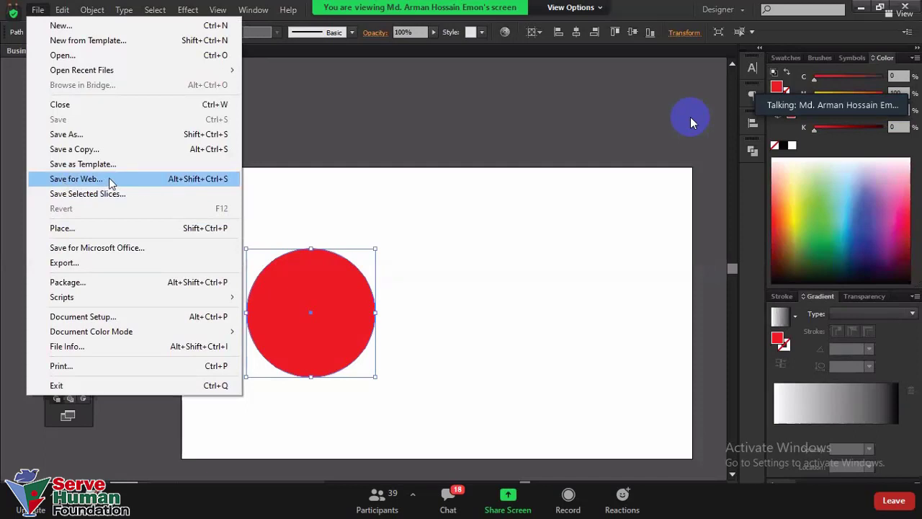
left_click(109, 178)
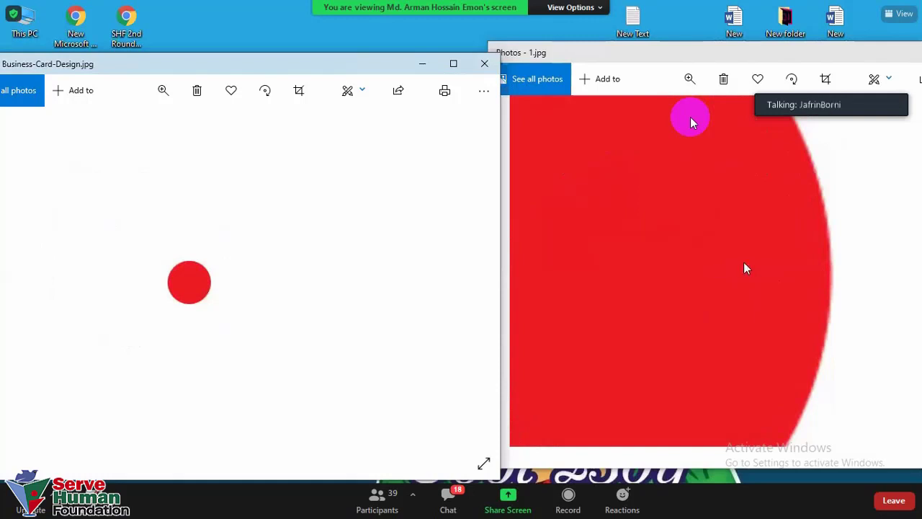
- Fit 1.jpg to its view and close the Business-Card-Design.jpg Photos window
double_click(690, 122)
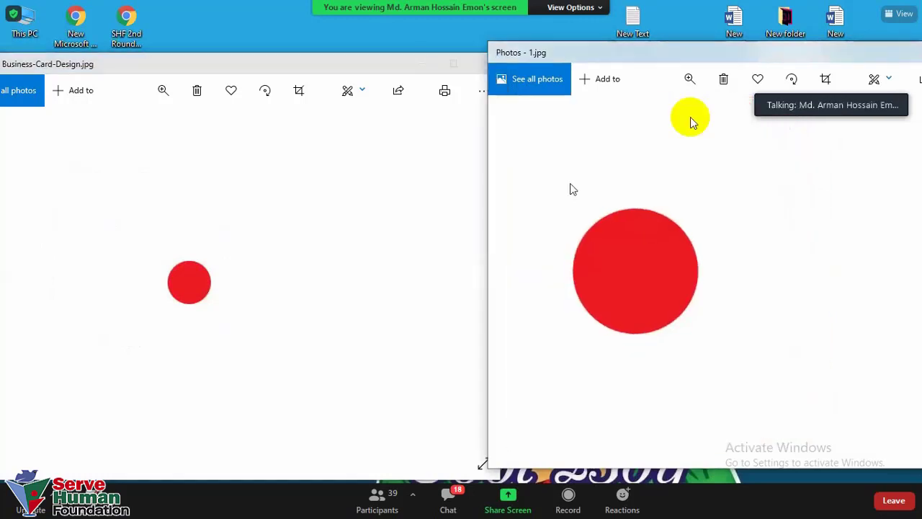
left_click(339, 68)
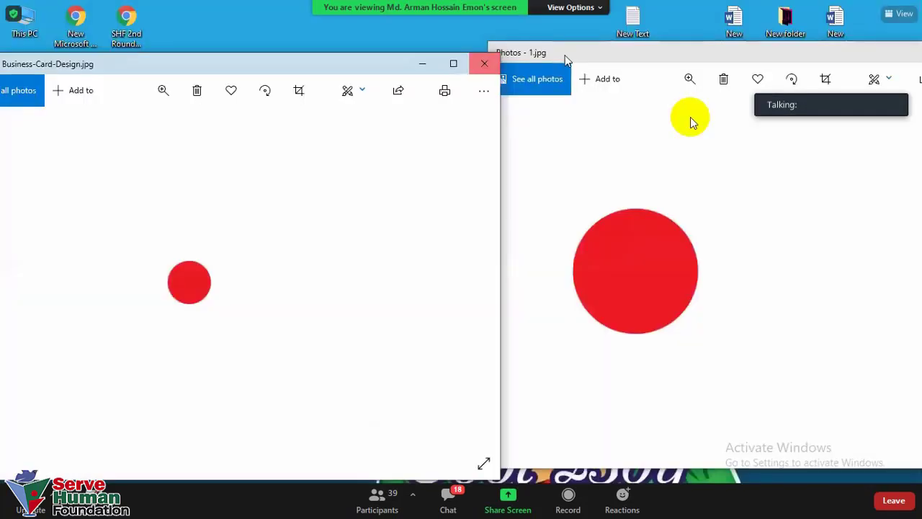
left_click(483, 65)
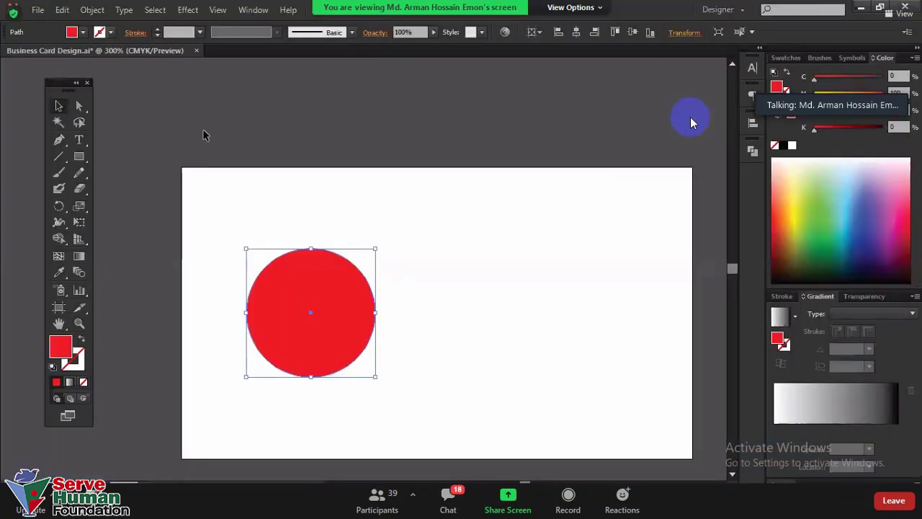
- Resize the artboard to 27.03 × 15.44 in with the Artboard tool
left_click_drag(204, 132, 716, 436)
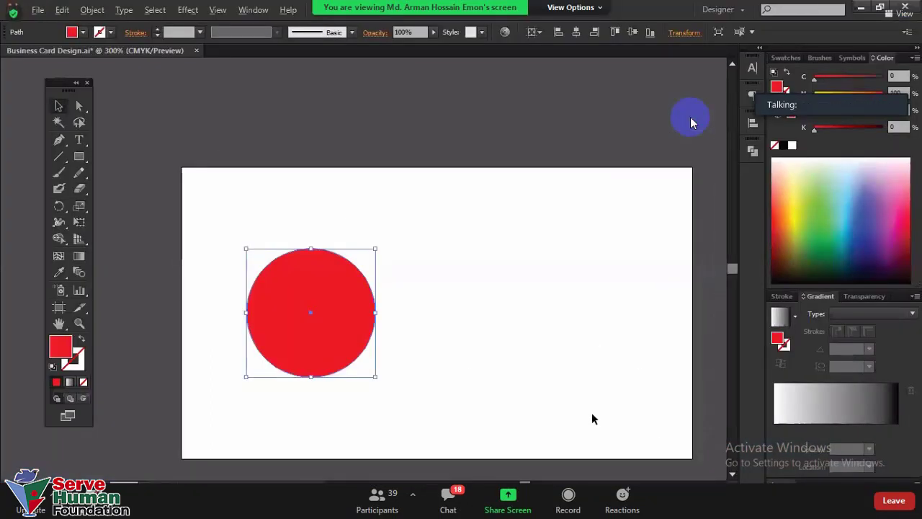
scroll(593, 418, "down", 5, "alt")
left_click(59, 308)
left_click_drag(568, 398, 354, 332)
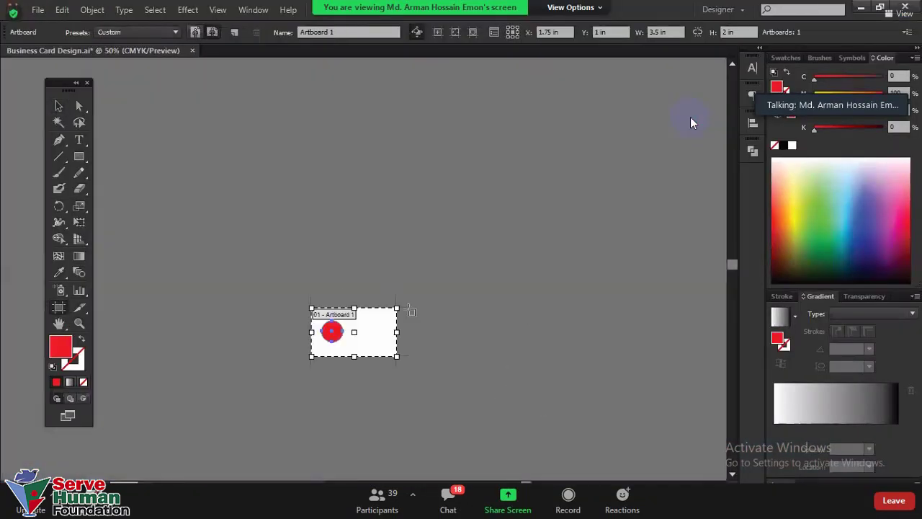
mouse_move(396, 308)
left_mouse_down()
mouse_move(670, 249)
mouse_move(688, 263)
left_mouse_up()
scroll(504, 289, "down", 4, "alt")
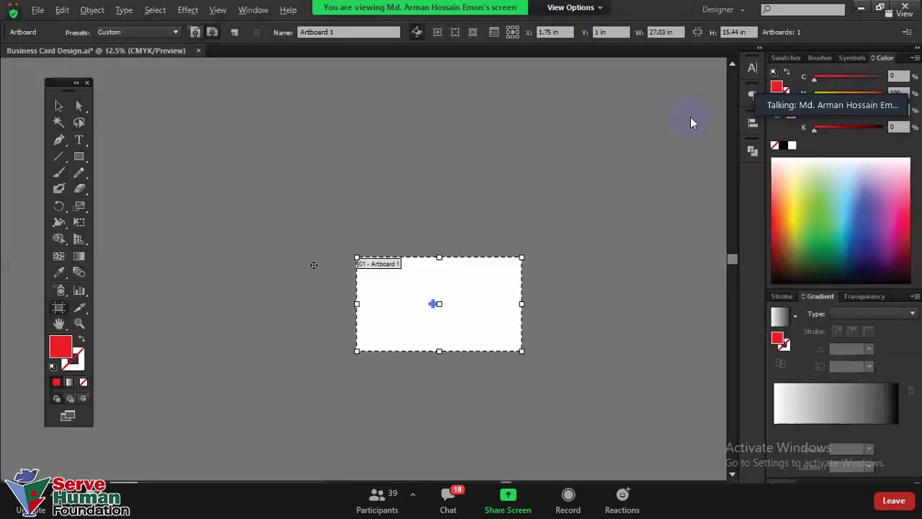
- Scale up the red circle to fit the larger card and open Save for Web
left_click(60, 110)
scroll(505, 322, "up", 2, "alt")
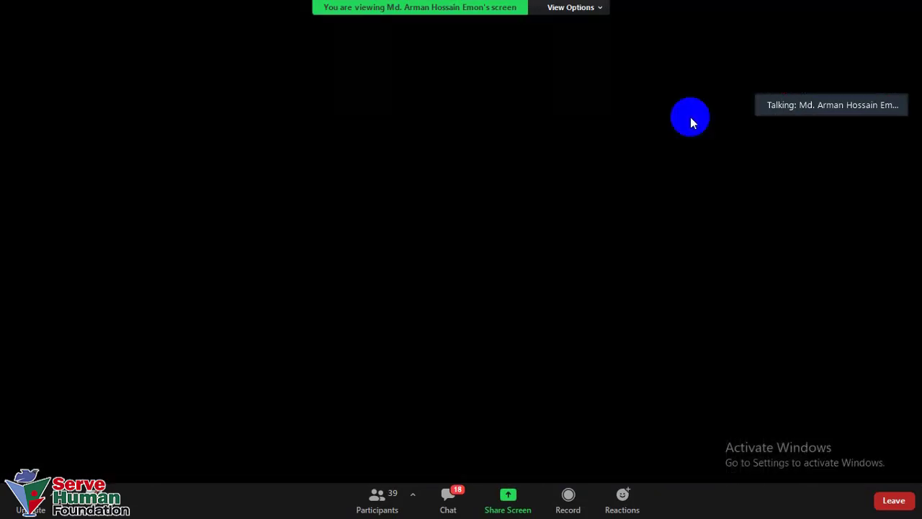
left_click_drag(368, 280, 398, 249)
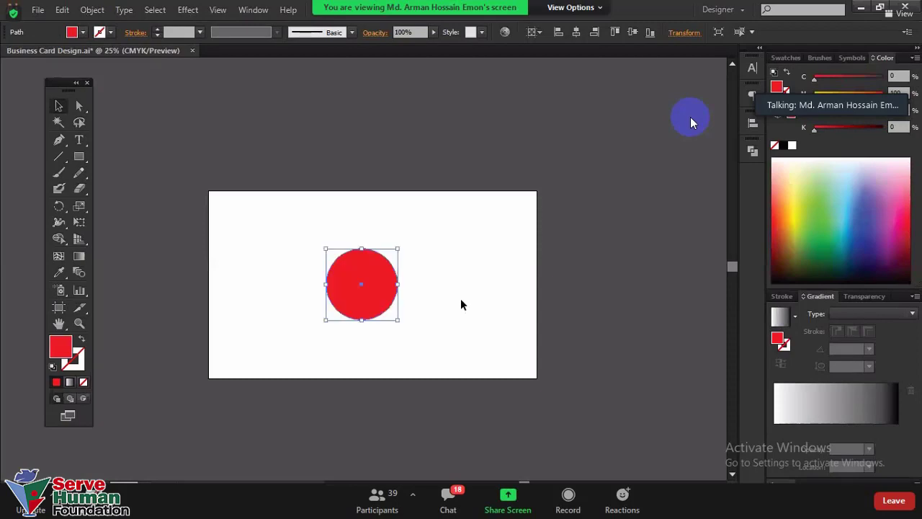
left_click(460, 298)
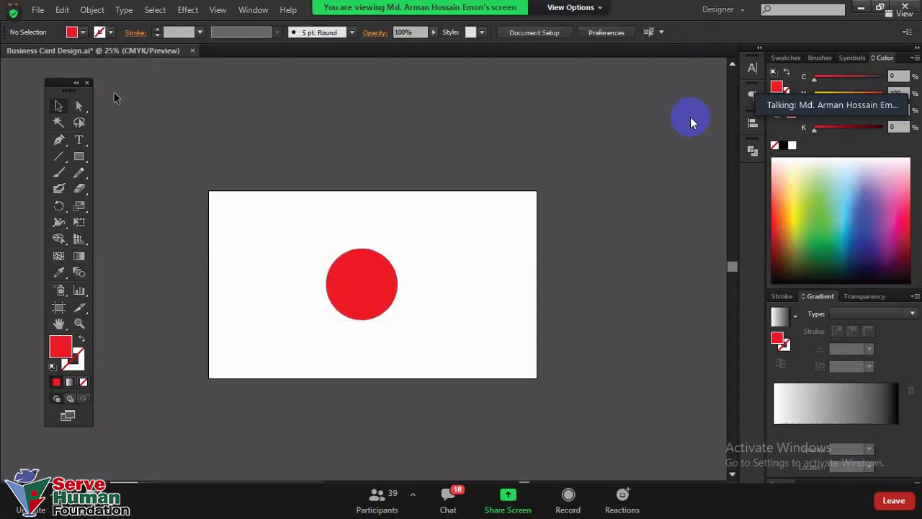
left_click(38, 9)
left_click(67, 180)
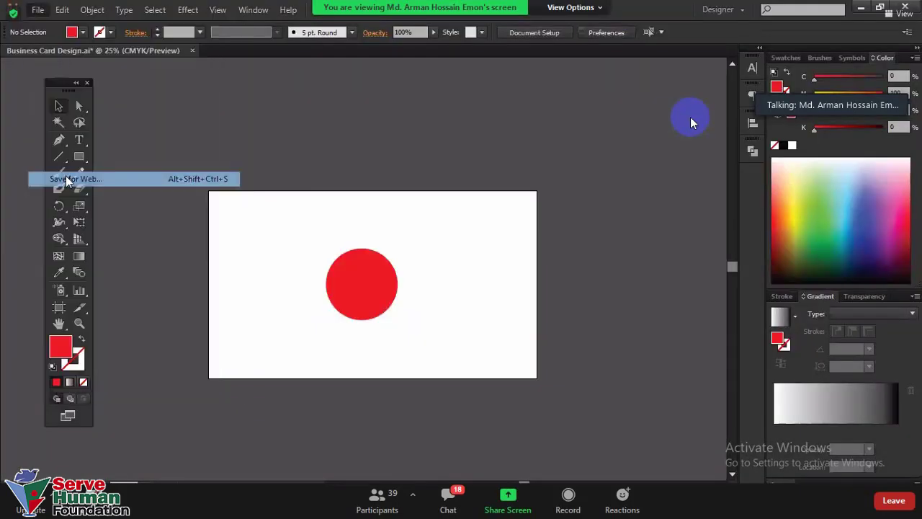
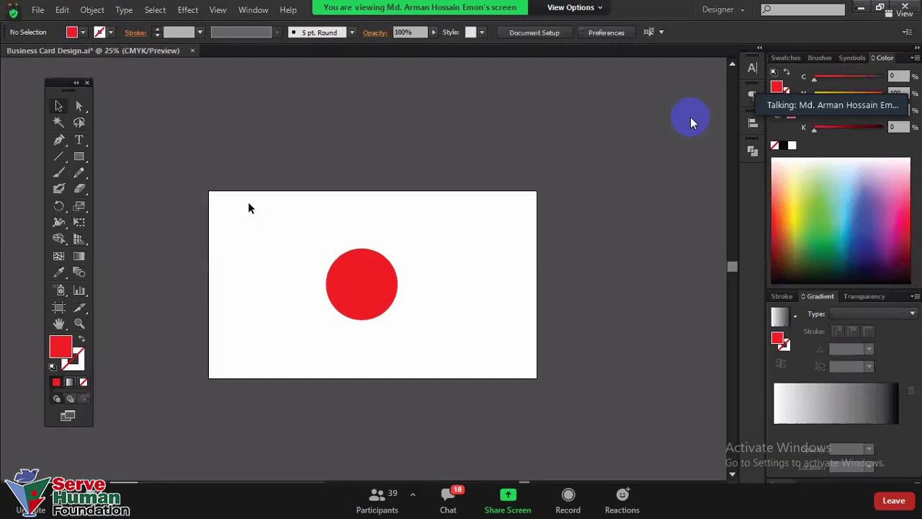
- Marquee-select the red circle and nudge it slightly to the right on the card
left_click_drag(248, 203, 480, 353)
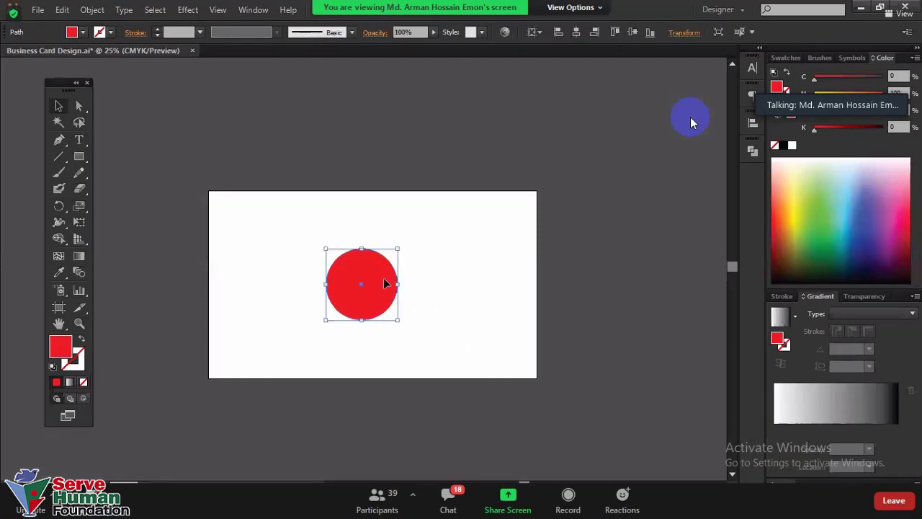
left_click(481, 292)
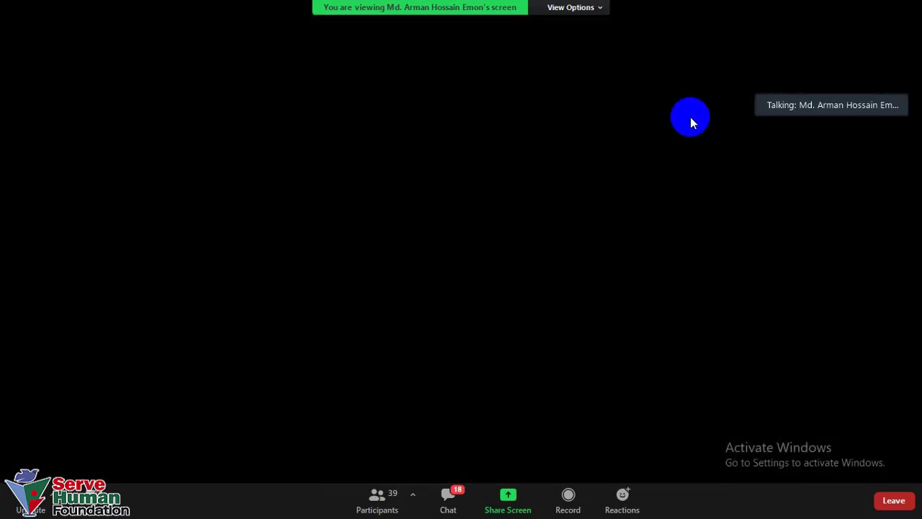
mouse_move(186, 167)
left_mouse_down()
mouse_move(584, 410)
mouse_move(530, 369)
left_mouse_up()
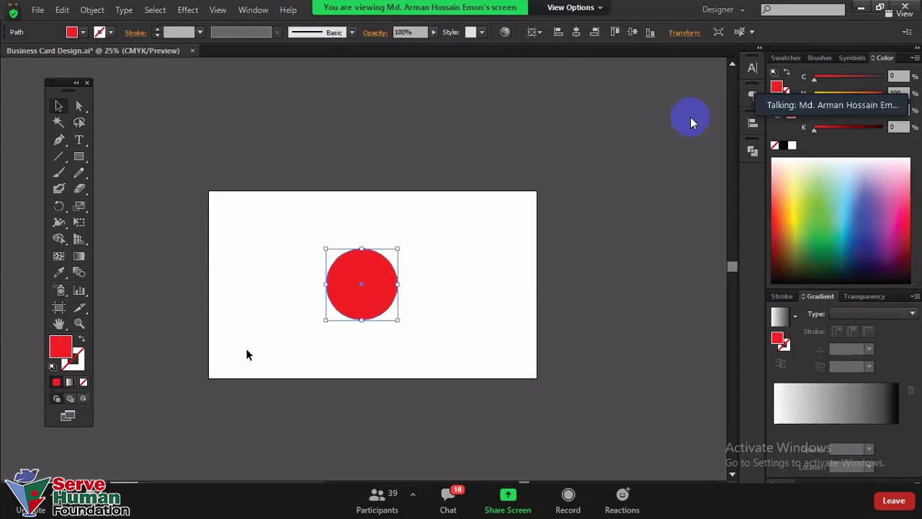
left_click_drag(377, 273, 382, 272)
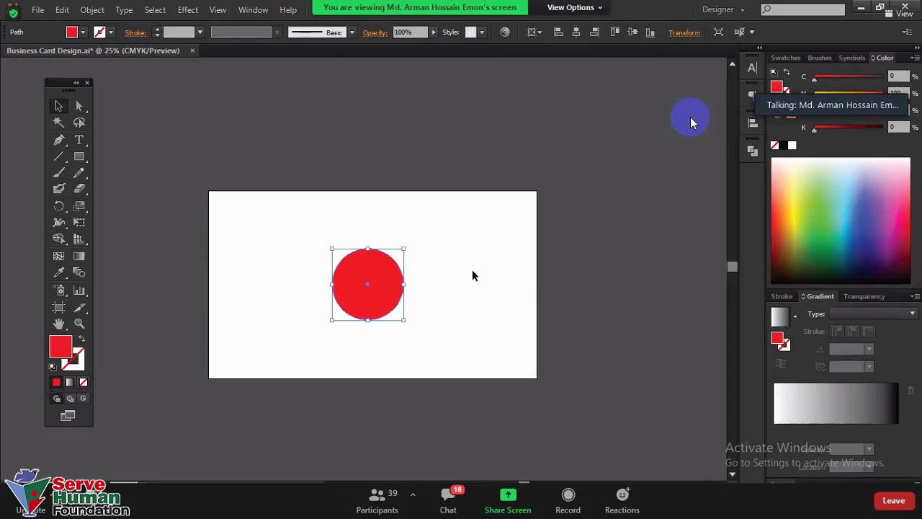
scroll(178, 415, "down", 1)
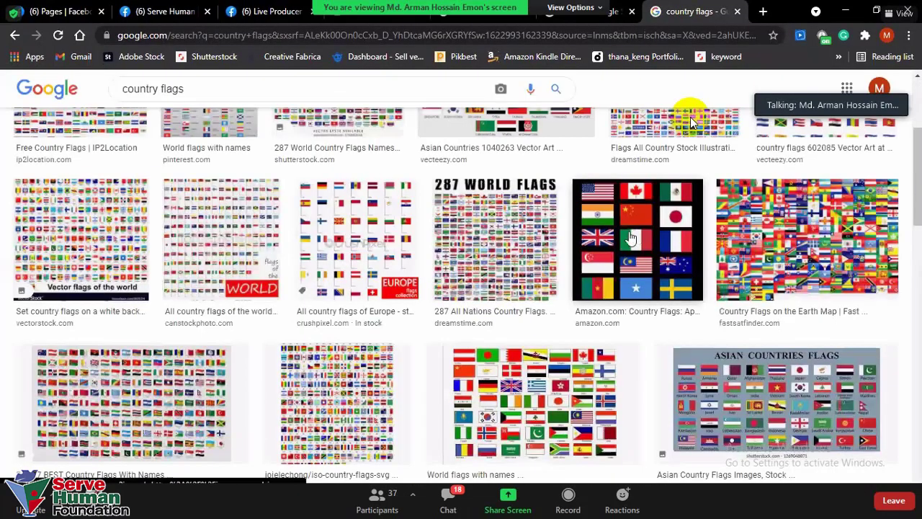
- Preview a country-flags grid image from the Google Images results
left_click(632, 237)
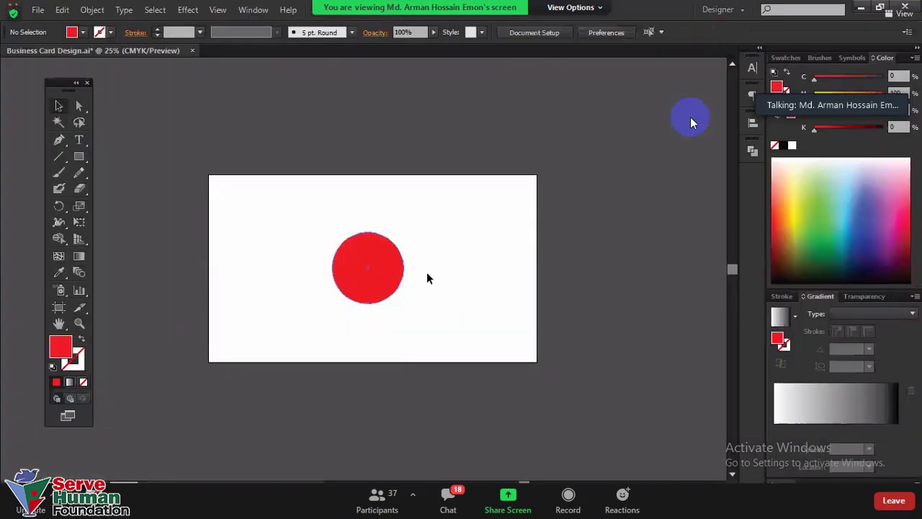
- Move the red circle up to the card's top edge and draw a narrow full-height strip at the left
left_click_drag(373, 330, 483, 203)
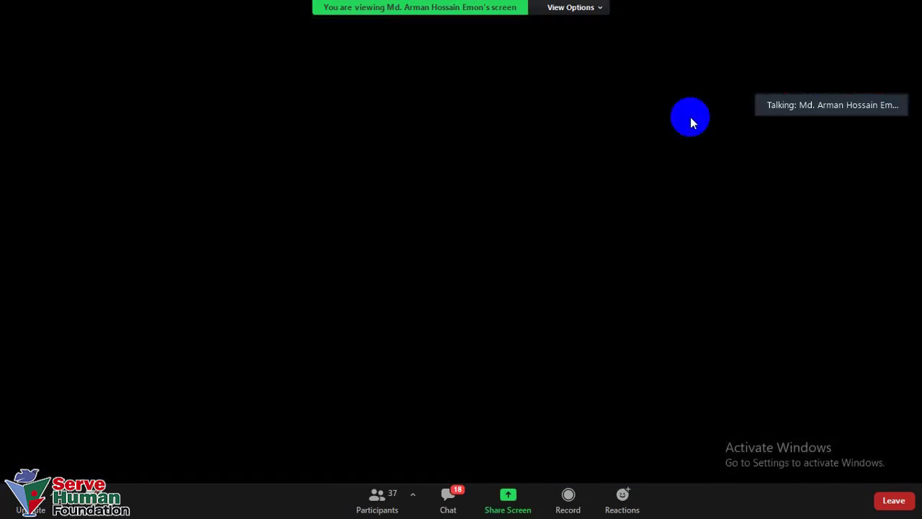
left_click(79, 157)
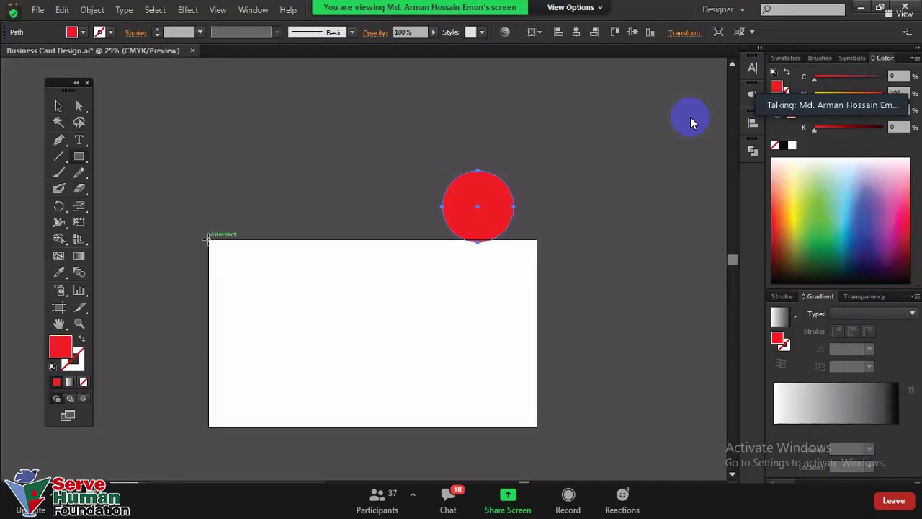
mouse_move(207, 239)
left_mouse_down()
mouse_move(479, 425)
mouse_move(533, 427)
left_mouse_up()
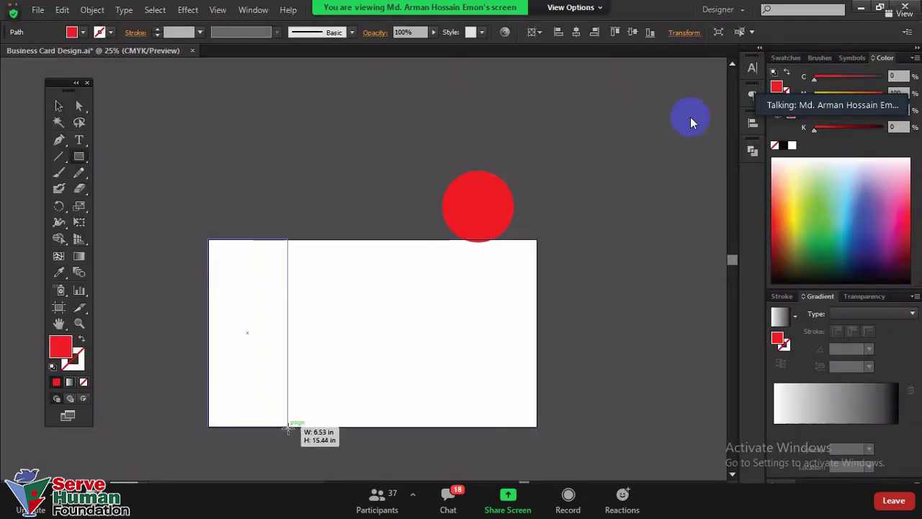
left_click_drag(534, 427, 288, 427)
- Alt-drag two copies of the red strip side by side and select all three strips
left_click(59, 106)
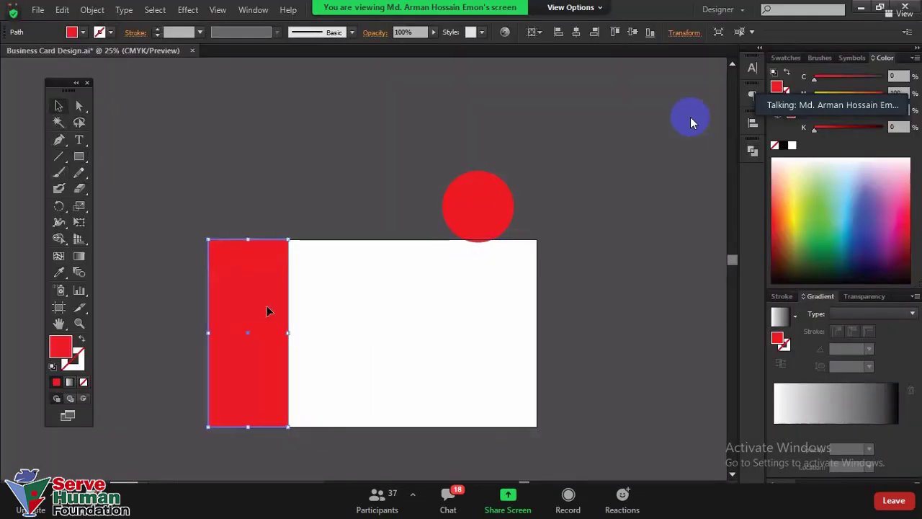
left_click_drag(253, 293, 334, 304)
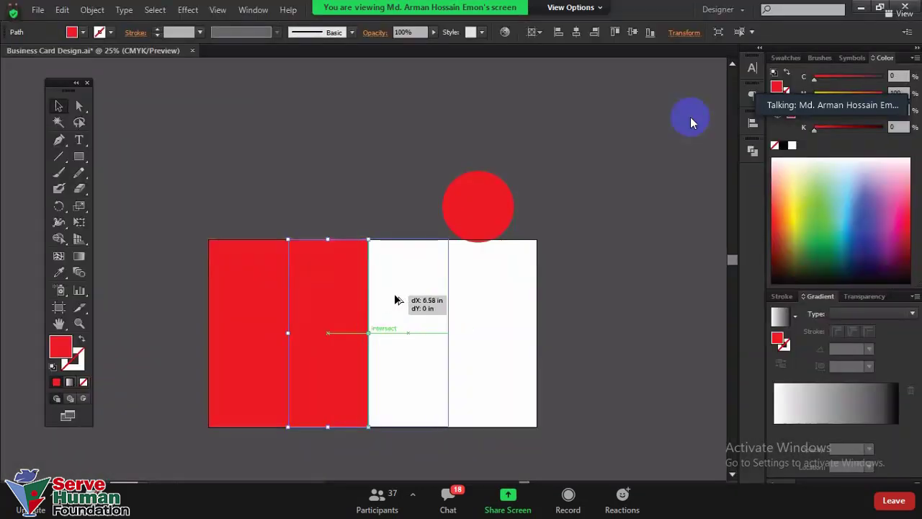
left_click_drag(395, 300, 396, 299)
left_click(490, 360)
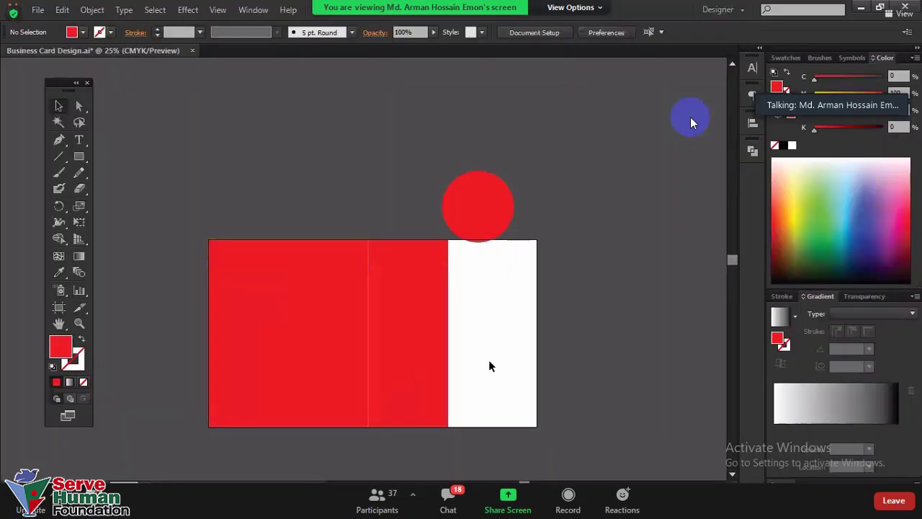
left_click_drag(494, 372, 227, 294)
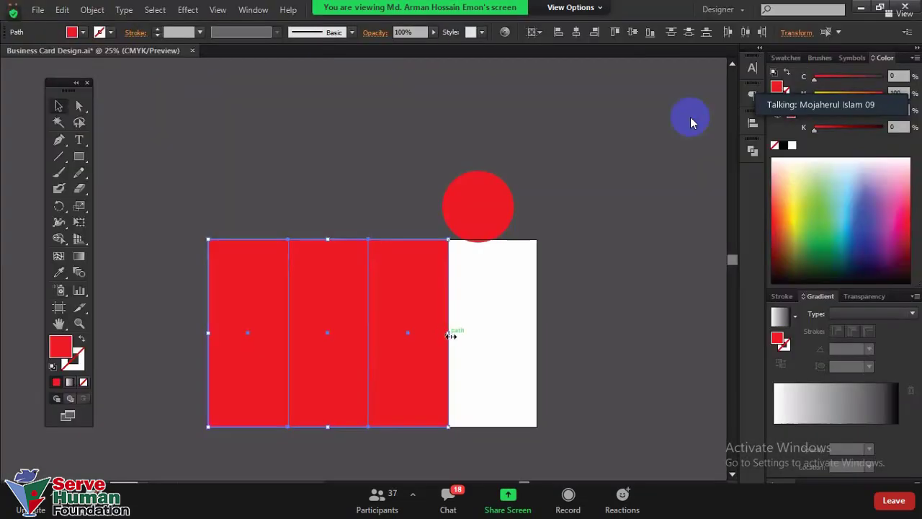
- Stretch the strips to fill the card's width and colour the rightmost strip green
left_click_drag(462, 333, 537, 333)
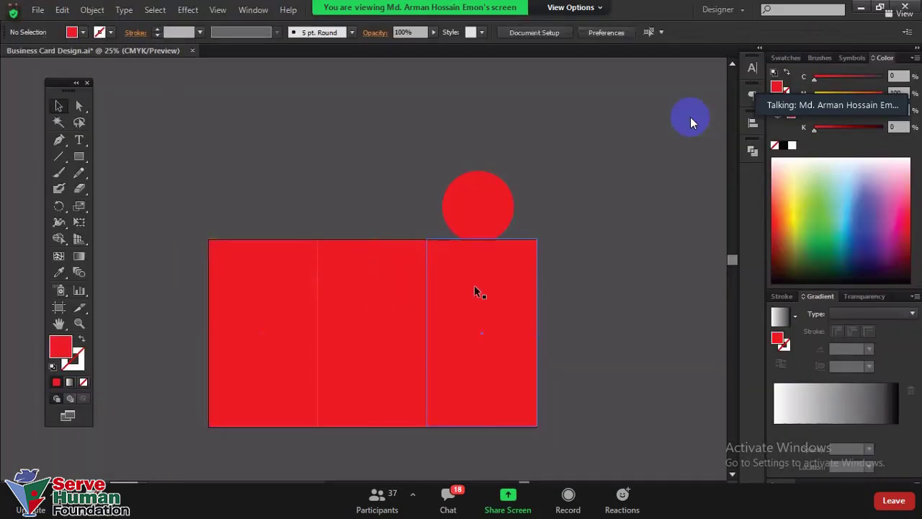
left_click(478, 289)
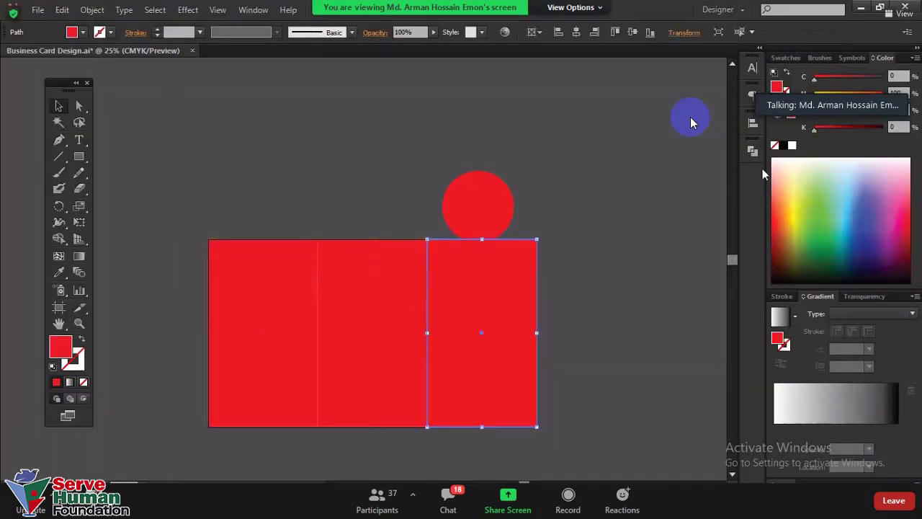
left_click(853, 133)
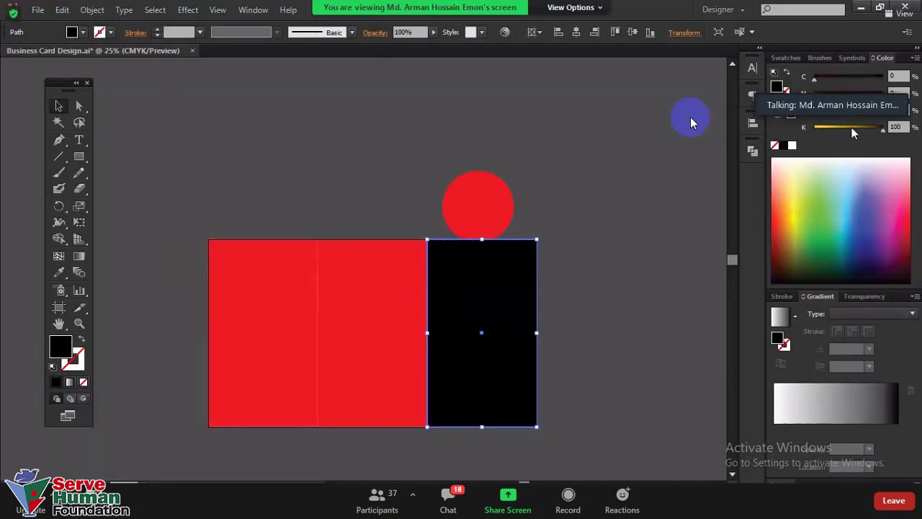
left_click_drag(850, 128, 814, 128)
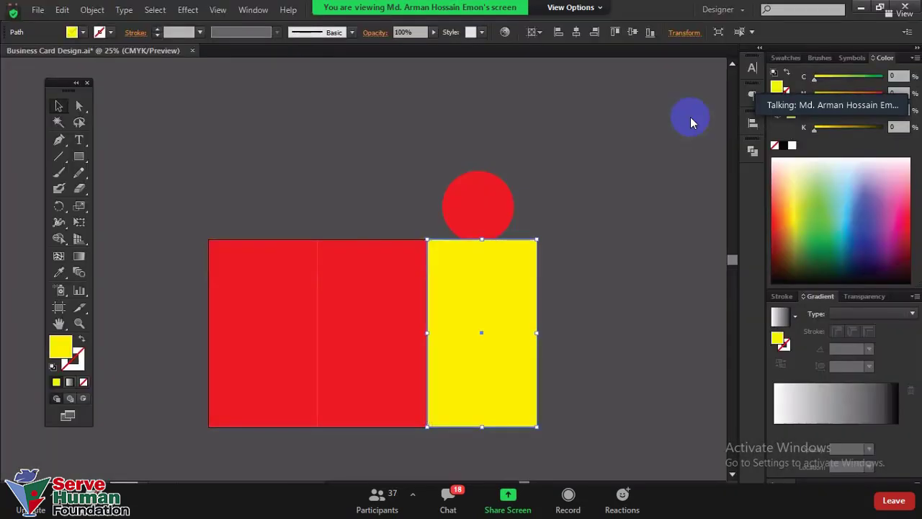
left_click(655, 270)
- Fill the middle strip white and move the red circle up and right off the card
left_click(391, 312)
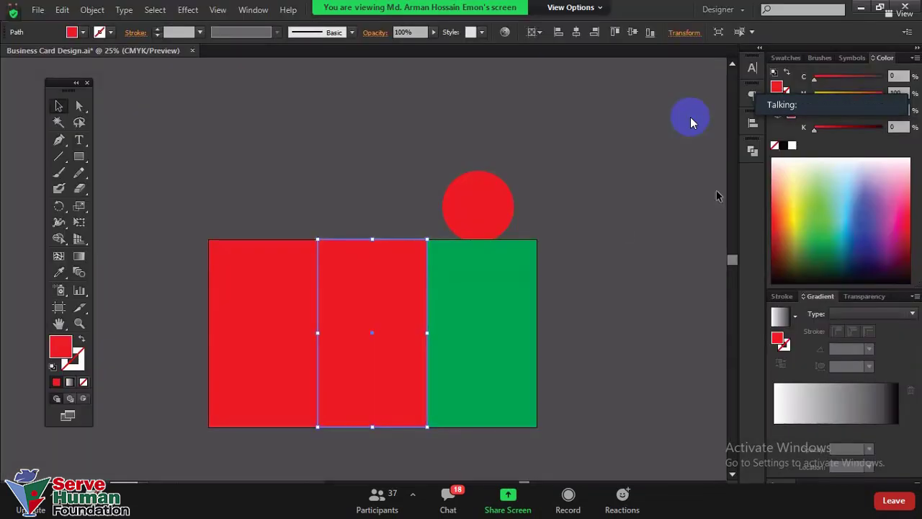
left_click(792, 146)
left_click(597, 290)
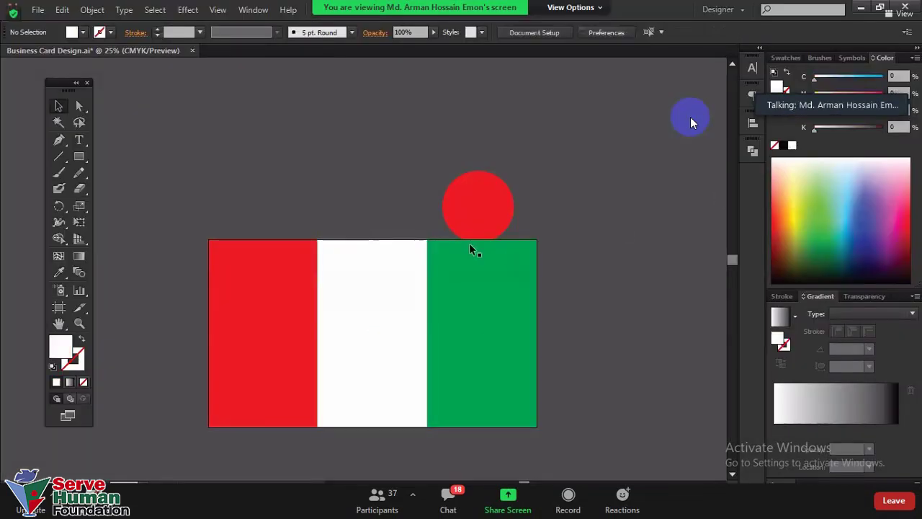
mouse_move(476, 216)
left_mouse_down()
mouse_move(512, 202)
mouse_move(531, 243)
left_mouse_up()
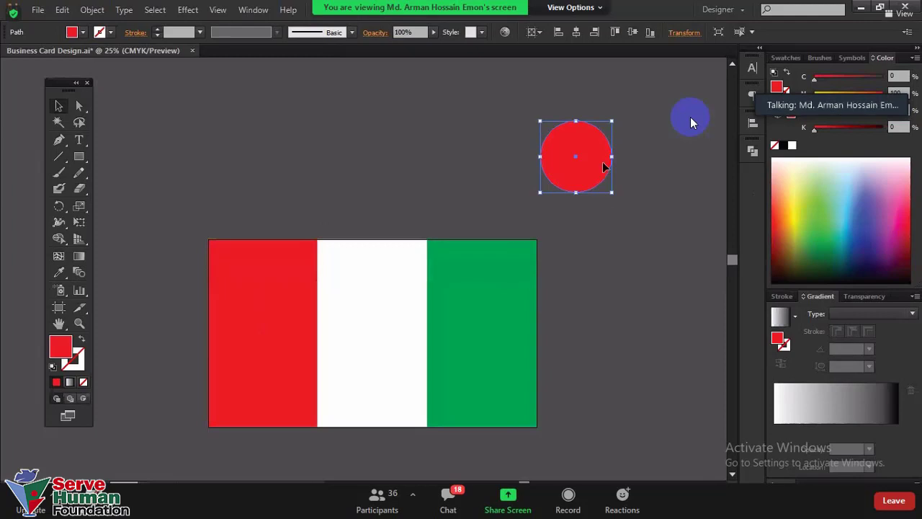
left_click_drag(609, 157, 669, 138)
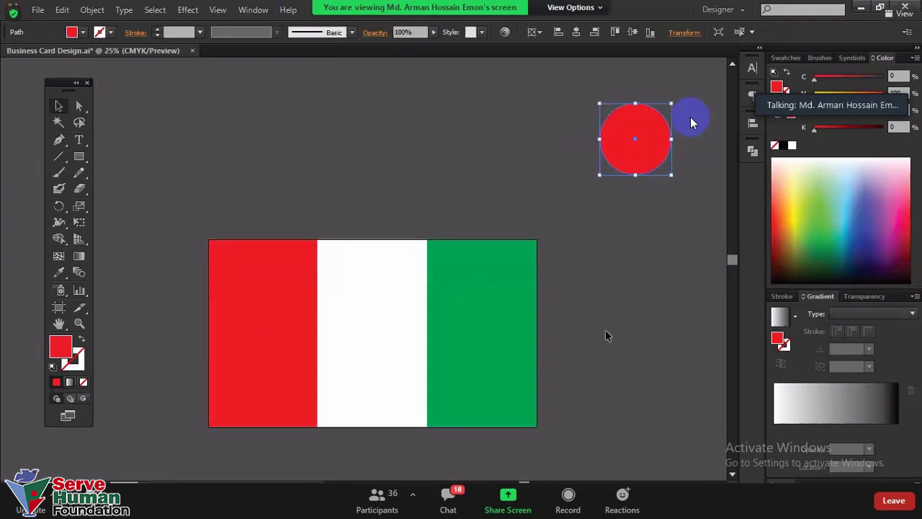
scroll(551, 342, "down", 1)
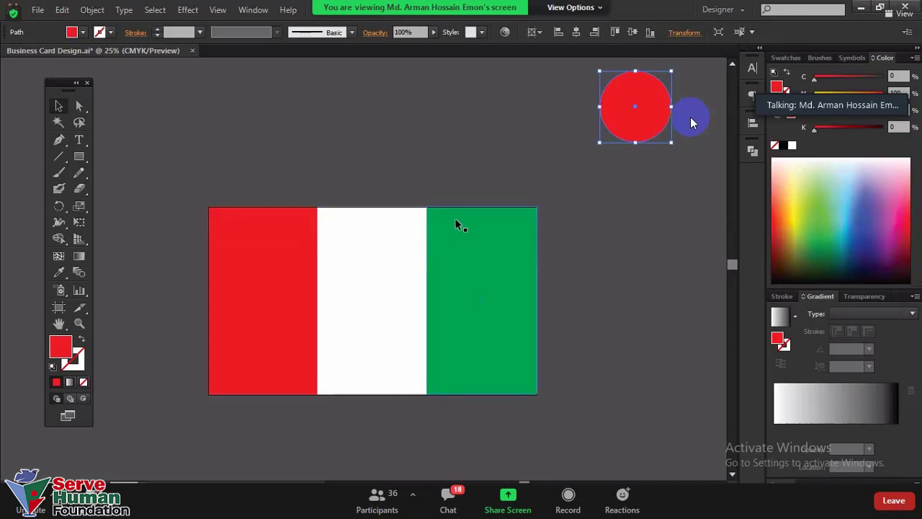
- Drag the red strip up-left off the flag and raise the white and green strips above the card
left_click_drag(159, 163, 561, 398)
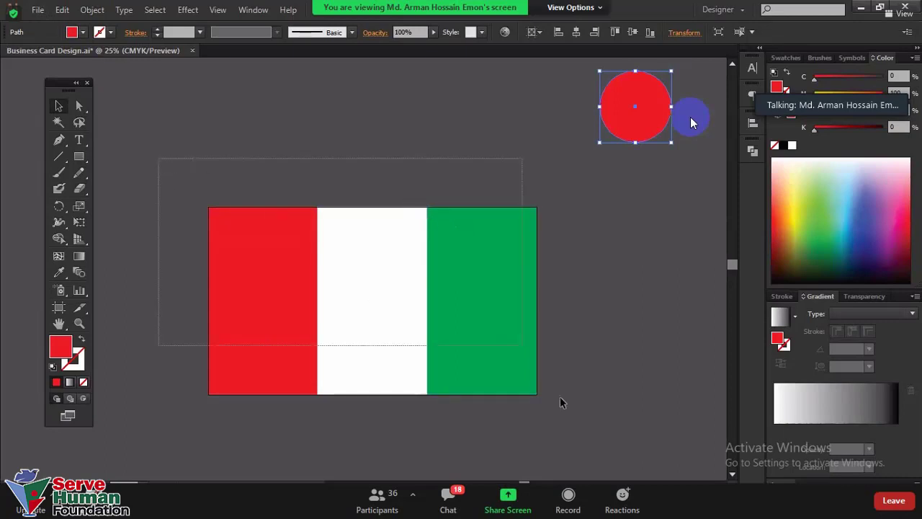
left_click(580, 337)
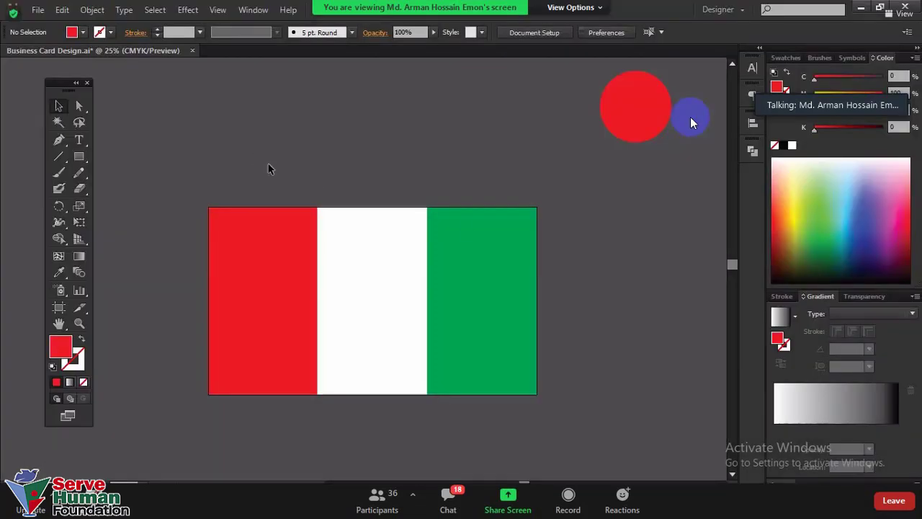
left_click_drag(255, 155, 560, 354)
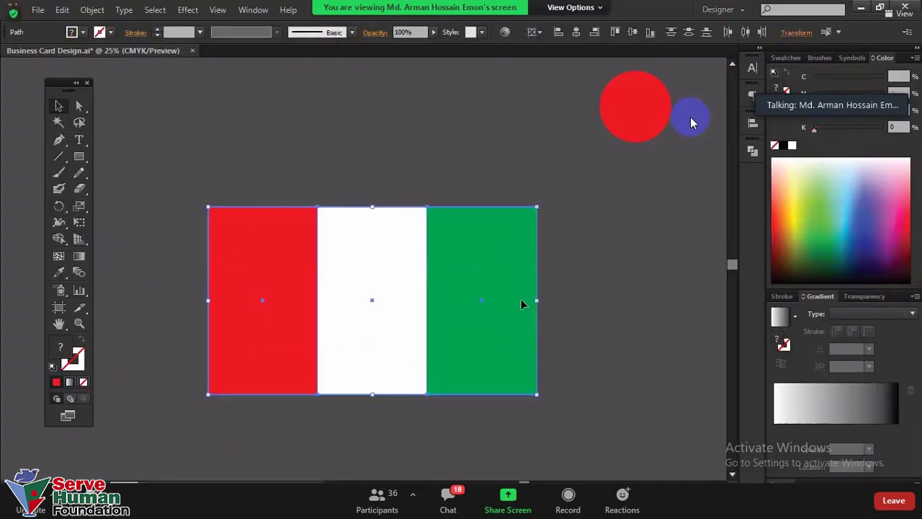
left_click(585, 313)
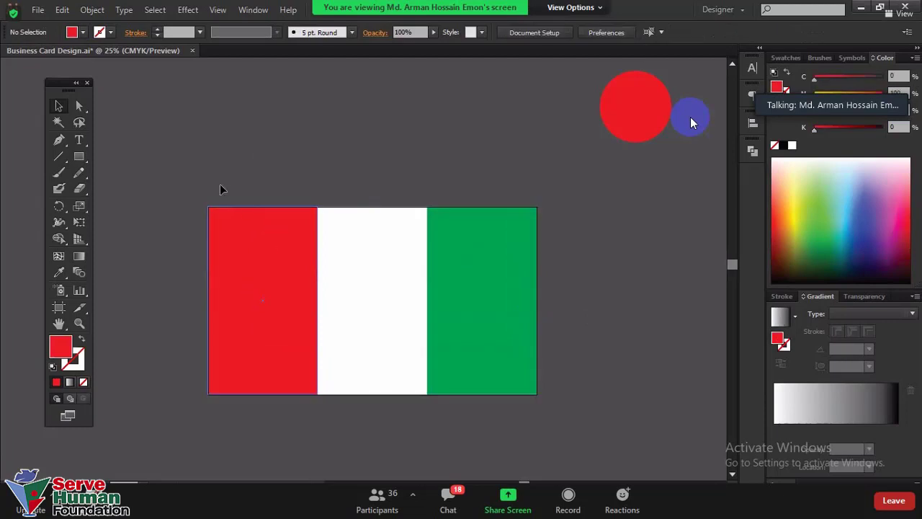
left_click_drag(270, 225, 169, 140)
left_click_drag(387, 335, 351, 198)
left_click_drag(480, 243, 484, 142)
scroll(571, 364, "up", 2)
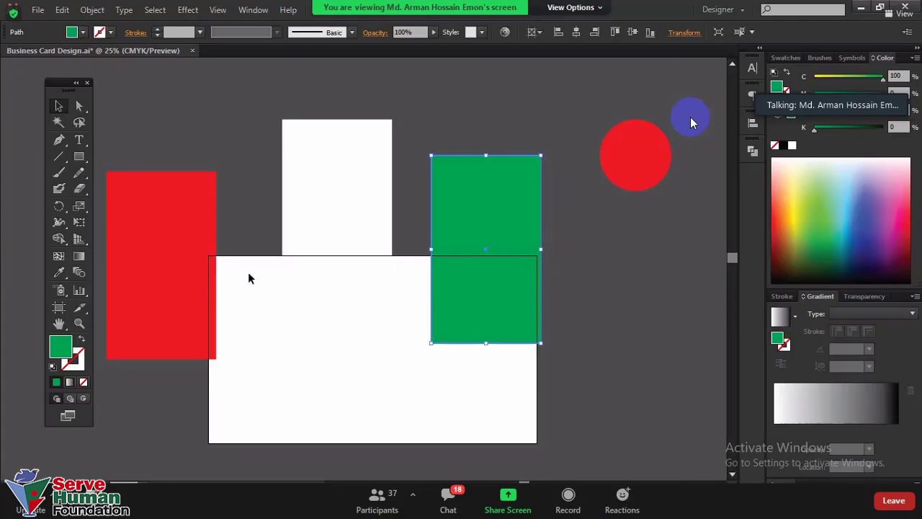
- Reverse the two strip moves with Ctrl+Shift+Z so the red, white and green bands rejoin across the card
left_click(193, 239)
left_click(310, 229)
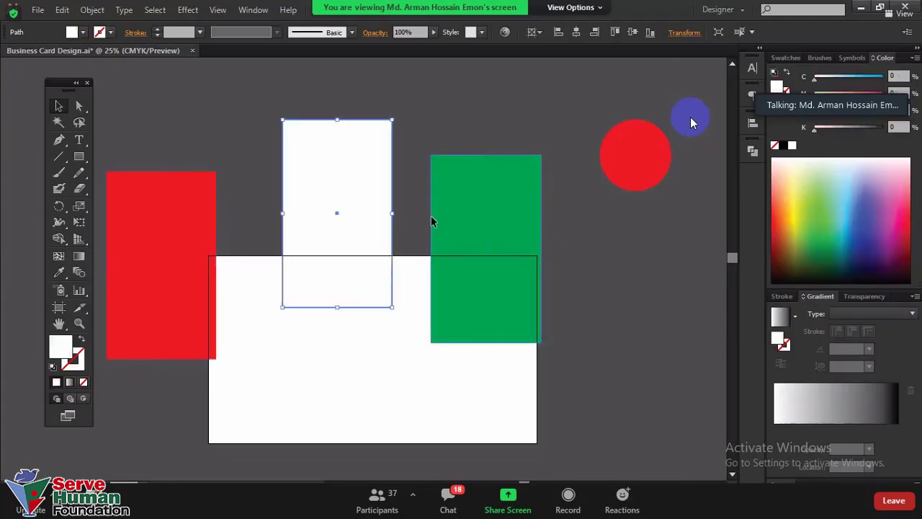
left_click(475, 216)
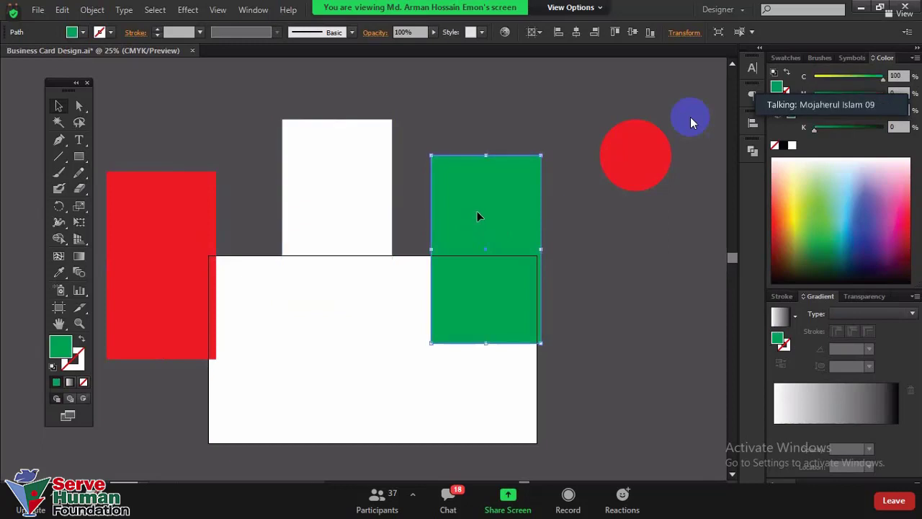
key("ctrl+shift+z")
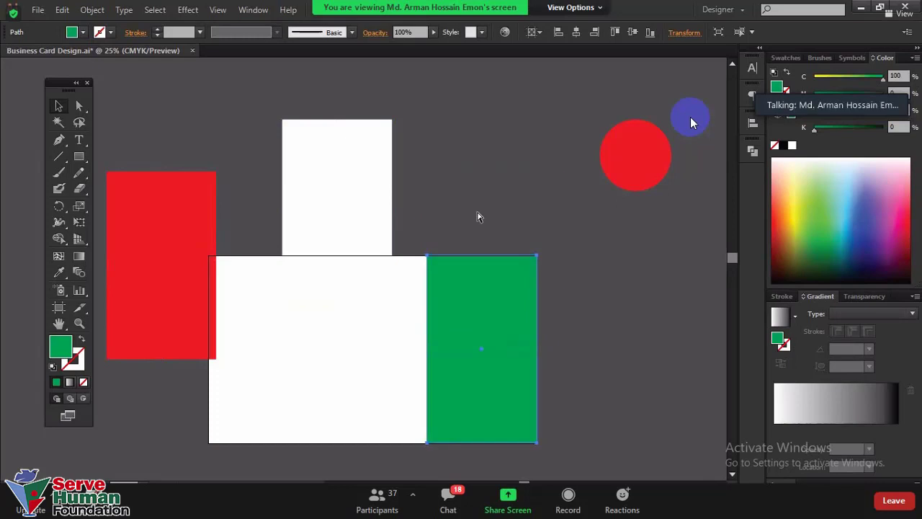
key("ctrl+shift+z")
key("ctrl+shift+z")
left_click(461, 193)
scroll(461, 193, "down", 2)
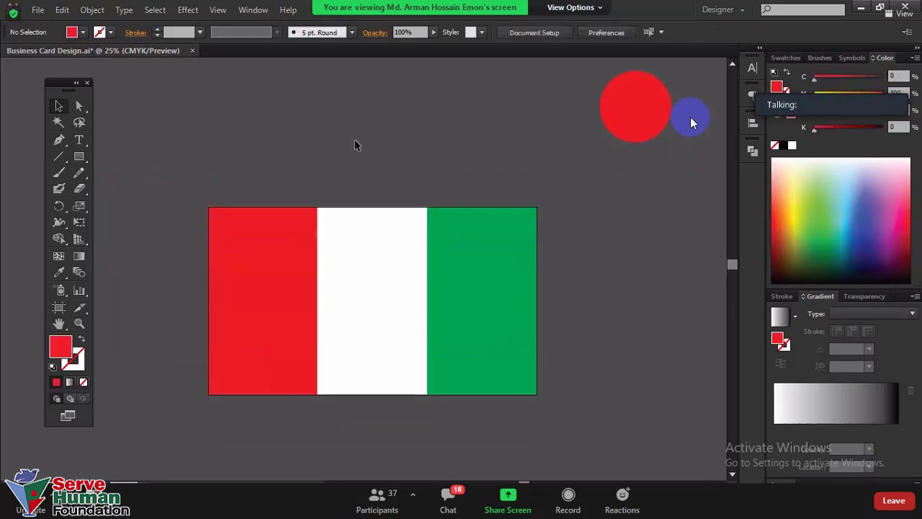
- Marquee-select the white and green strips and remove them, leaving only the red strip
left_click_drag(366, 161, 623, 392)
key("ctrl+z")
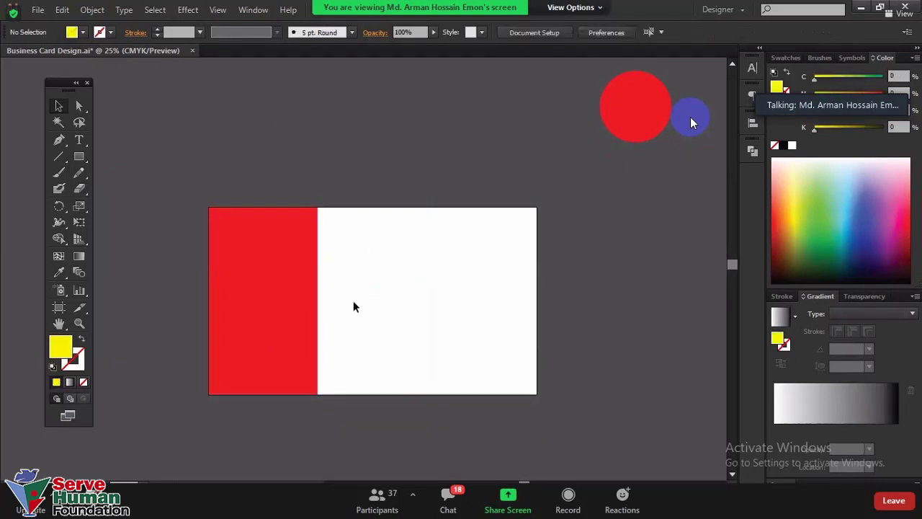
key("ctrl+z")
left_click(80, 156)
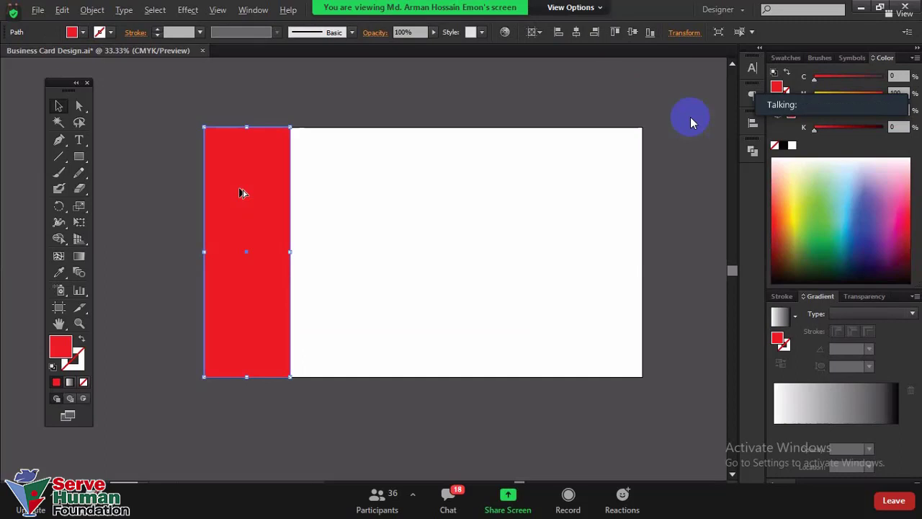
key("alt")
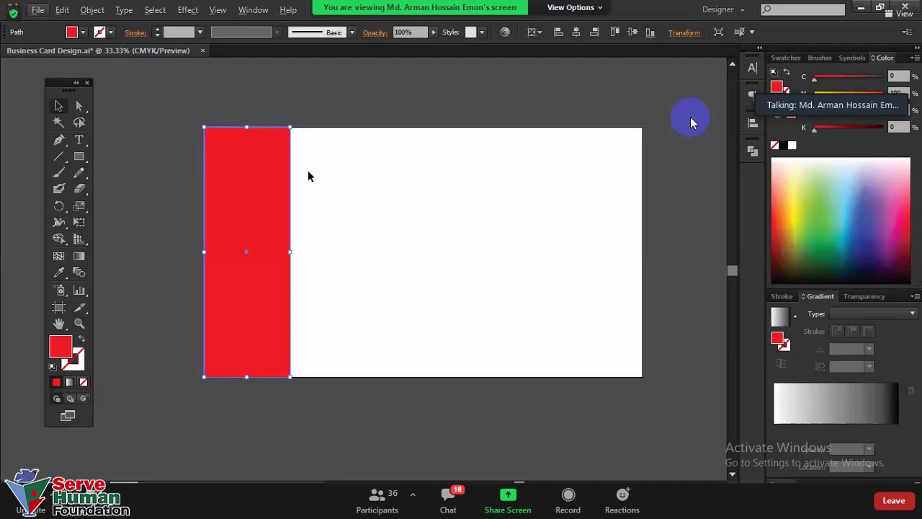
scroll(204, 217, "up", 1)
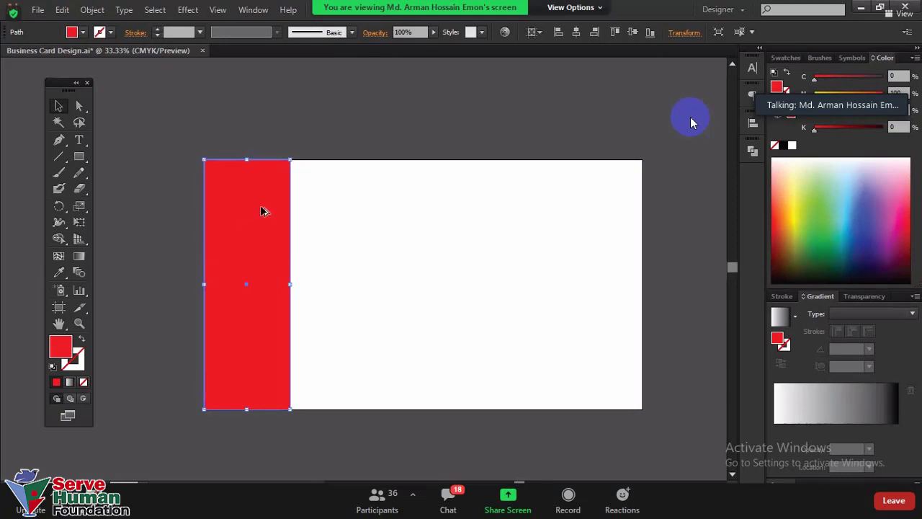
- Alt-drag a copy of the red strip to the right, then delete the misplaced middle copy
left_click_drag(262, 210, 350, 216)
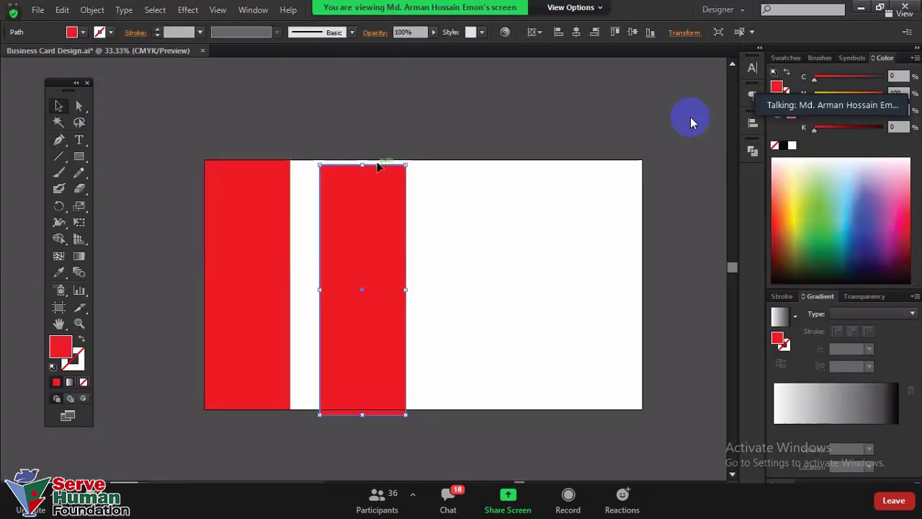
left_click_drag(379, 214, 353, 216)
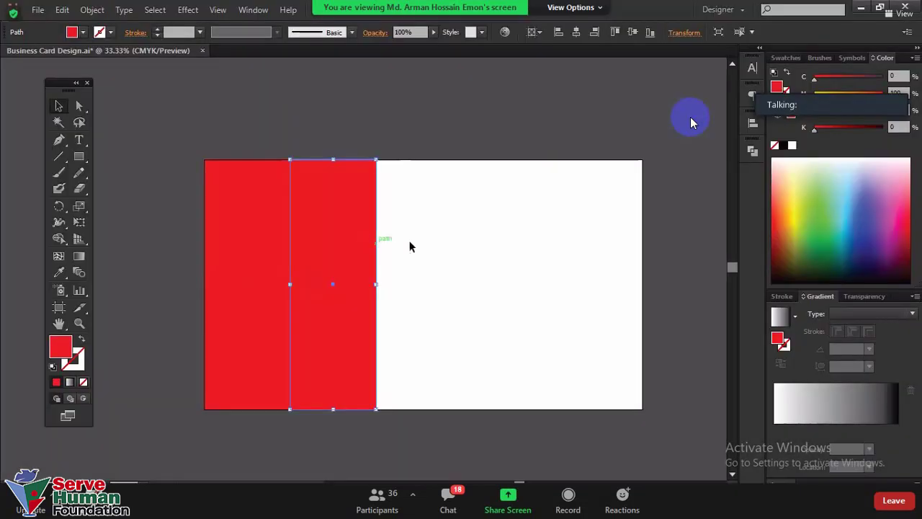
left_click(415, 236)
left_click(358, 232)
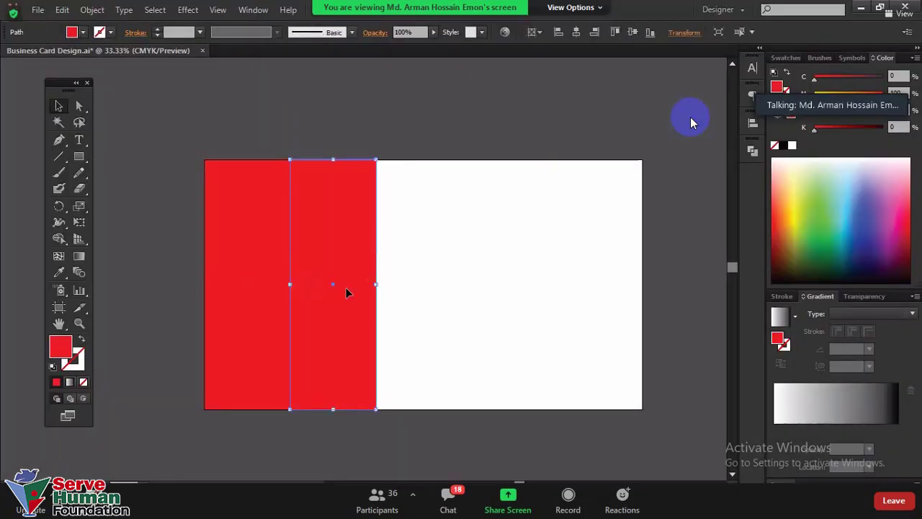
left_click(272, 214)
left_click_drag(410, 294, 353, 219)
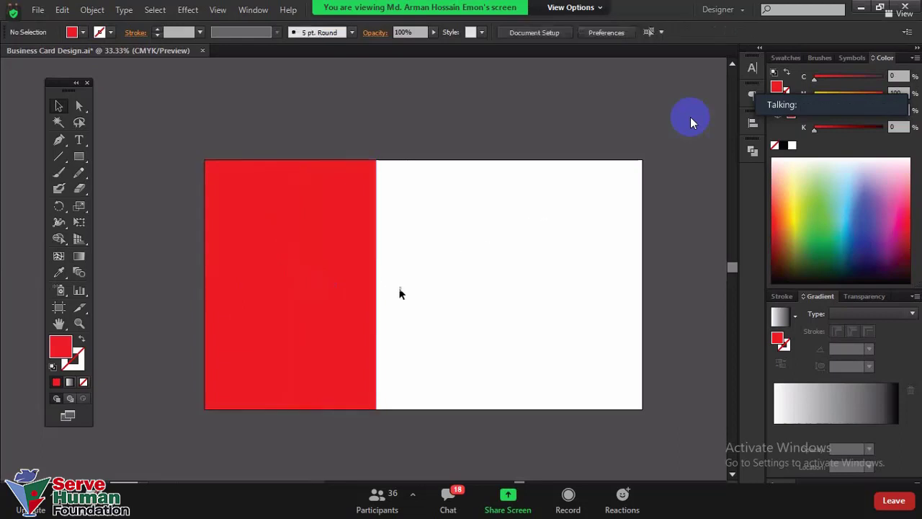
key("Delete")
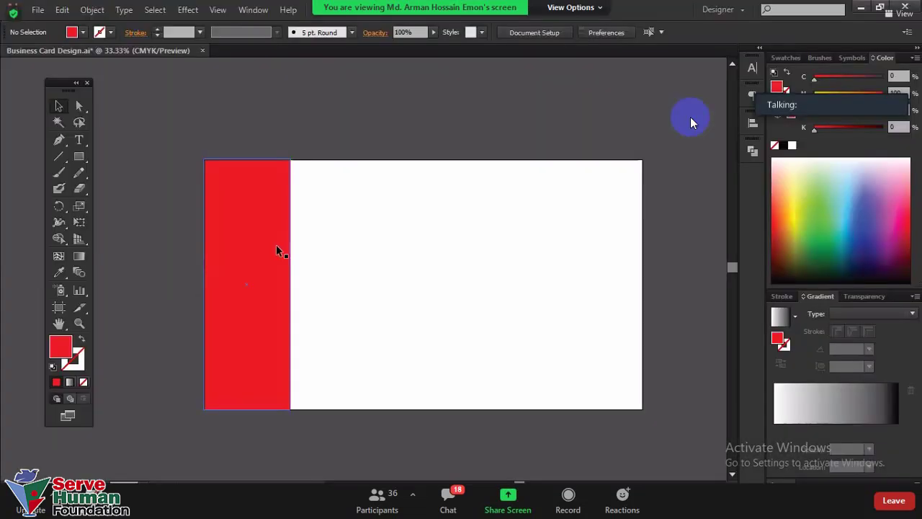
- Reposition the red strip and place copies of it flush to its right
left_click(276, 246)
mouse_move(243, 224)
left_mouse_down()
mouse_move(326, 217)
mouse_move(344, 248)
left_mouse_up()
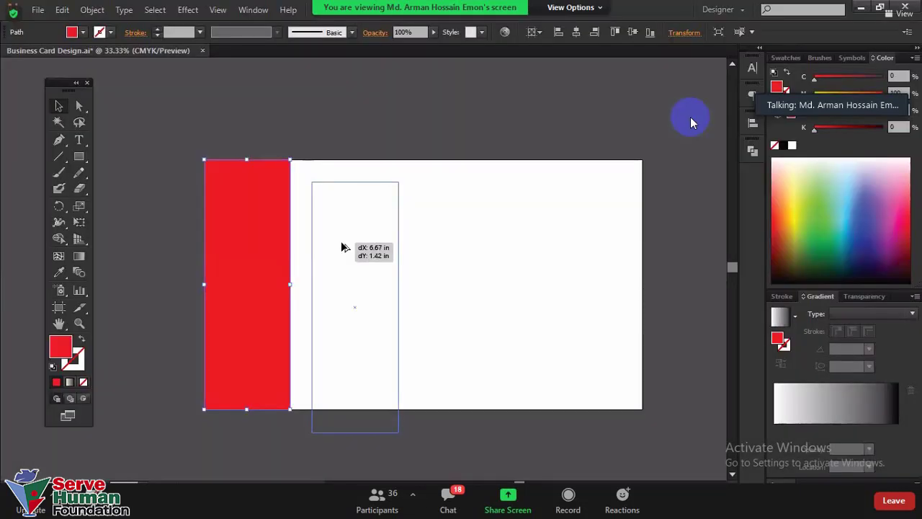
mouse_move(342, 248)
left_mouse_down()
mouse_move(434, 245)
mouse_move(348, 240)
mouse_move(542, 299)
mouse_move(532, 296)
mouse_move(525, 310)
mouse_move(515, 302)
mouse_move(479, 237)
mouse_move(466, 245)
mouse_move(519, 309)
mouse_move(465, 325)
mouse_move(446, 247)
mouse_move(471, 274)
mouse_move(464, 239)
mouse_move(478, 241)
mouse_move(469, 245)
mouse_move(468, 222)
mouse_move(475, 241)
left_mouse_up()
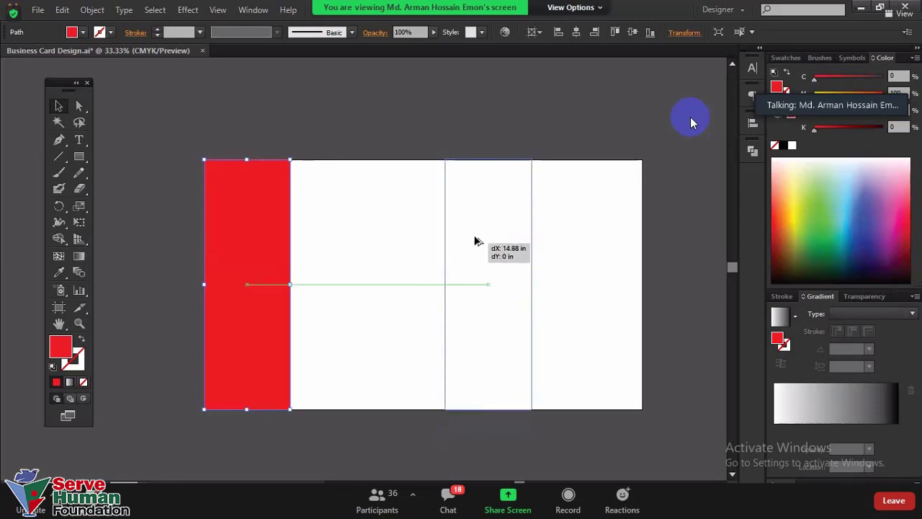
mouse_move(476, 241)
left_mouse_down()
mouse_move(480, 441)
mouse_move(375, 238)
mouse_move(319, 224)
left_mouse_up()
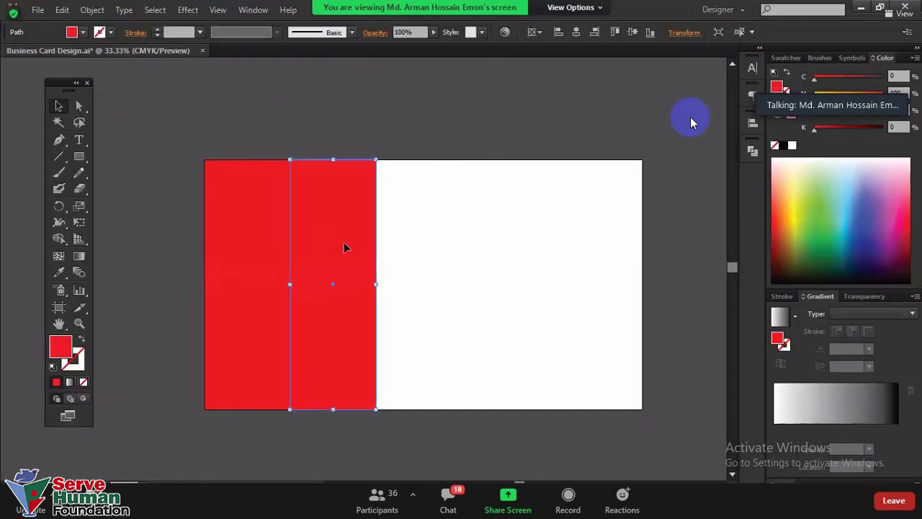
left_click(403, 224)
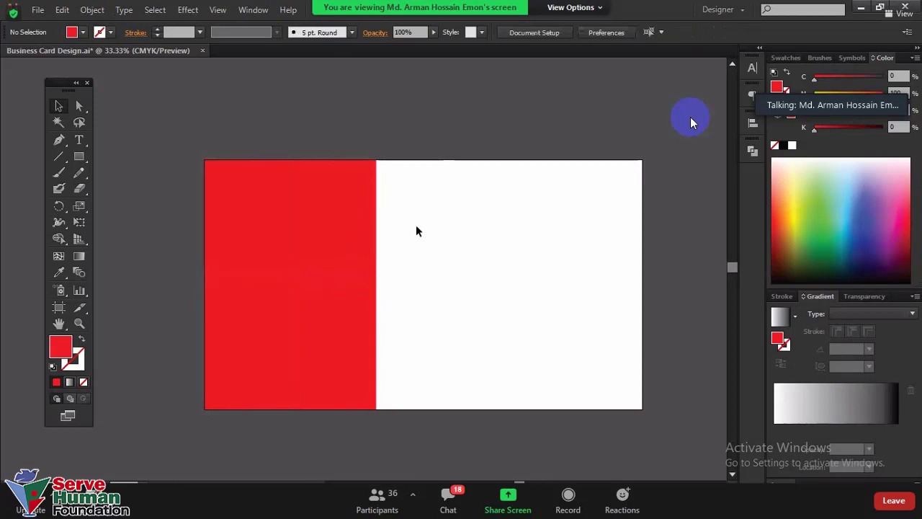
left_click(369, 215)
left_click_drag(368, 215, 408, 218)
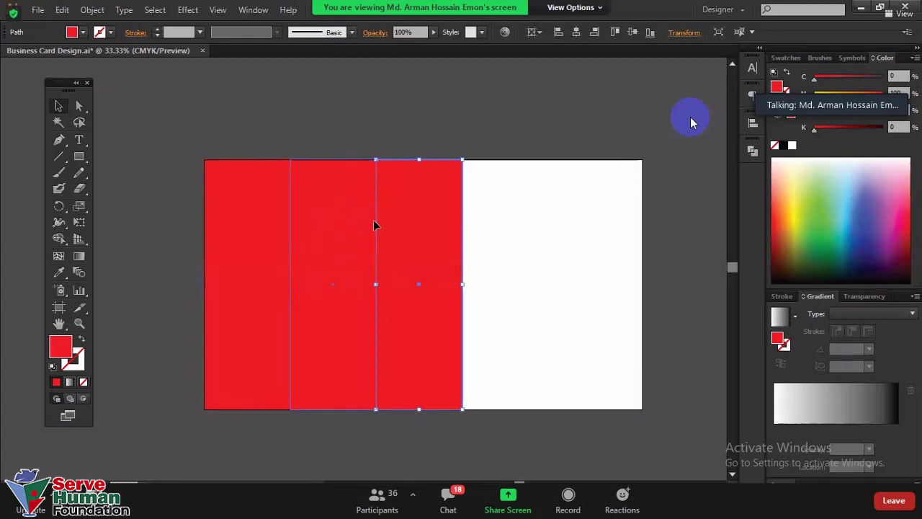
- Colour the rightmost strip green and the middle strip white using the Color panel
left_click(521, 205)
key("ctrl+z")
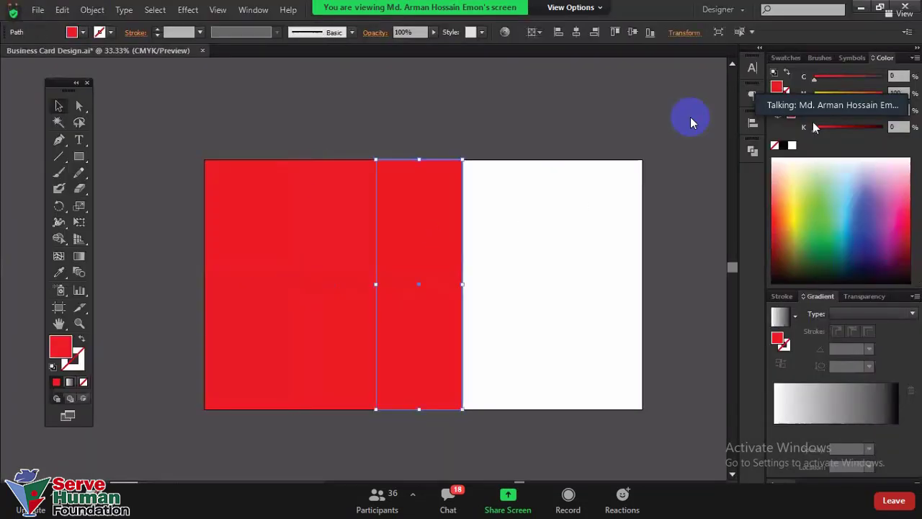
mouse_move(845, 130)
left_mouse_down()
mouse_move(883, 130)
mouse_move(814, 130)
left_mouse_up()
mouse_move(815, 77)
left_mouse_down()
mouse_move(884, 77)
mouse_move(815, 93)
mouse_move(871, 109)
left_mouse_up()
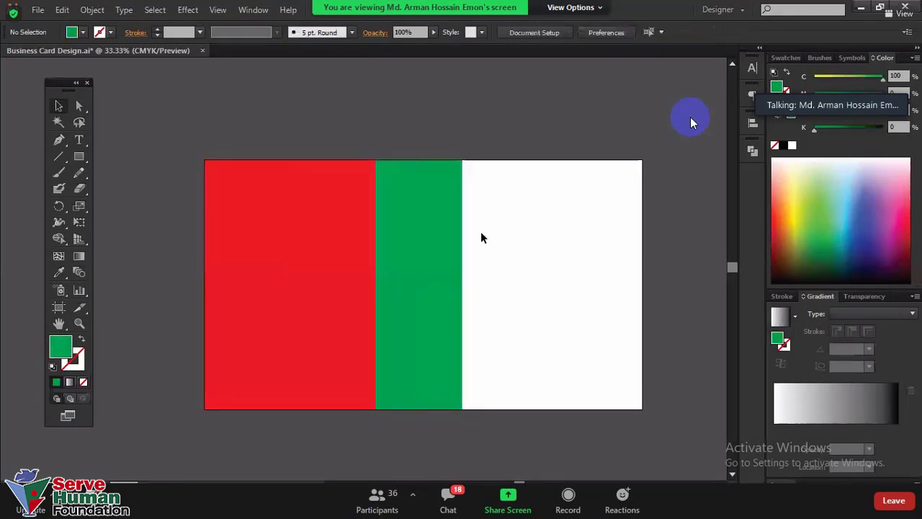
left_click(333, 285)
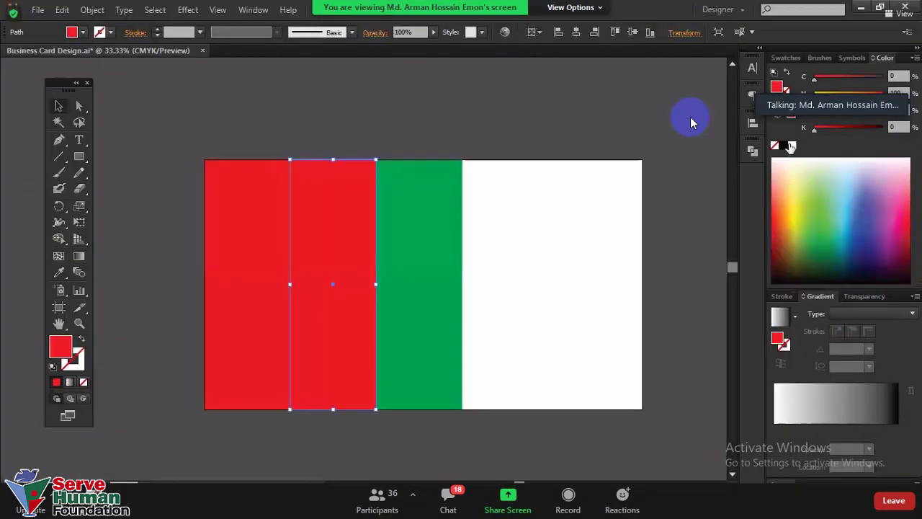
left_click(792, 145)
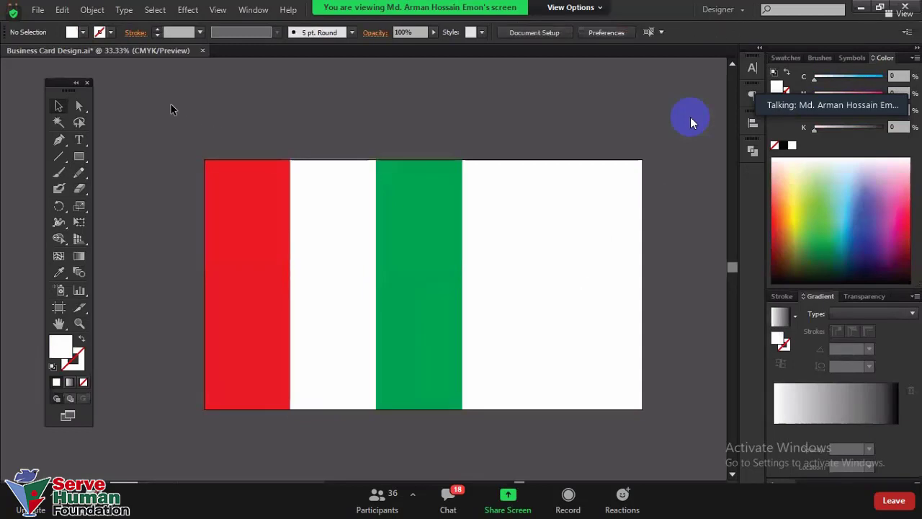
- Stretch all three strips to the card's right edge, then view the green strip's position and size values
left_click_drag(170, 106, 476, 297)
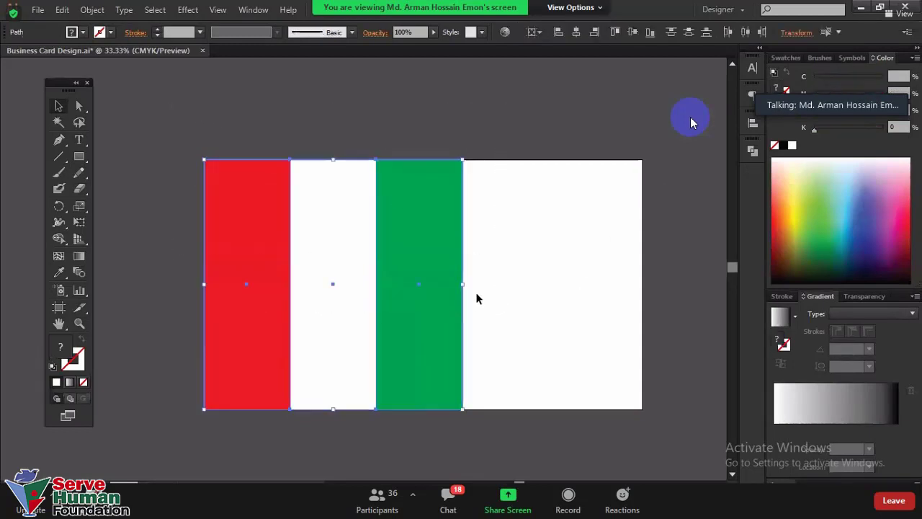
left_click_drag(463, 284, 642, 284)
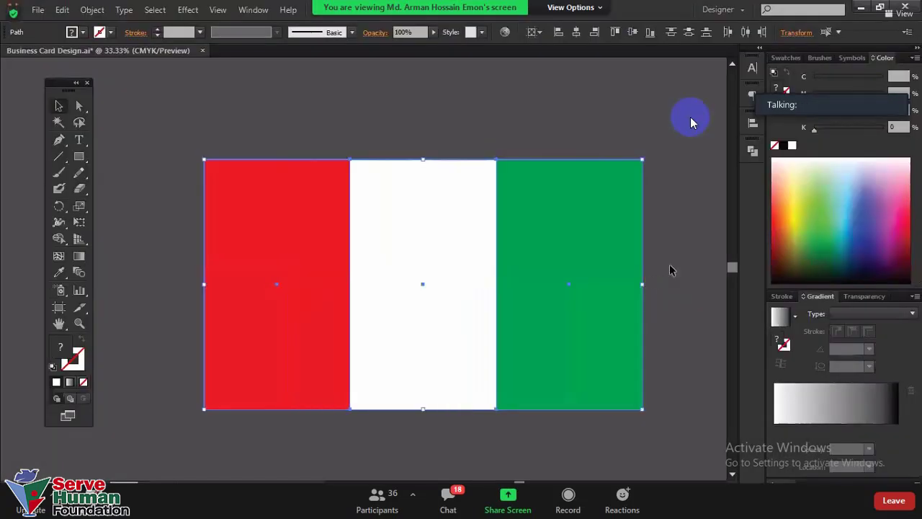
left_click(552, 167)
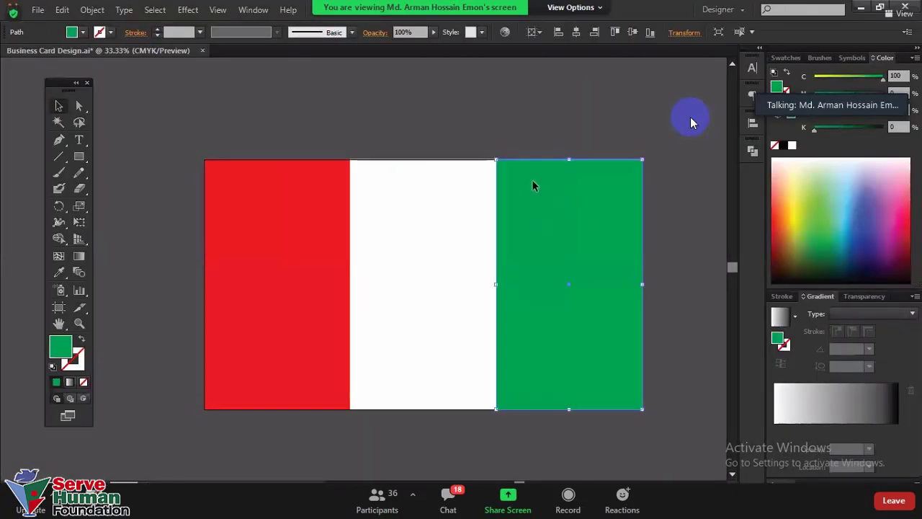
left_click(681, 33)
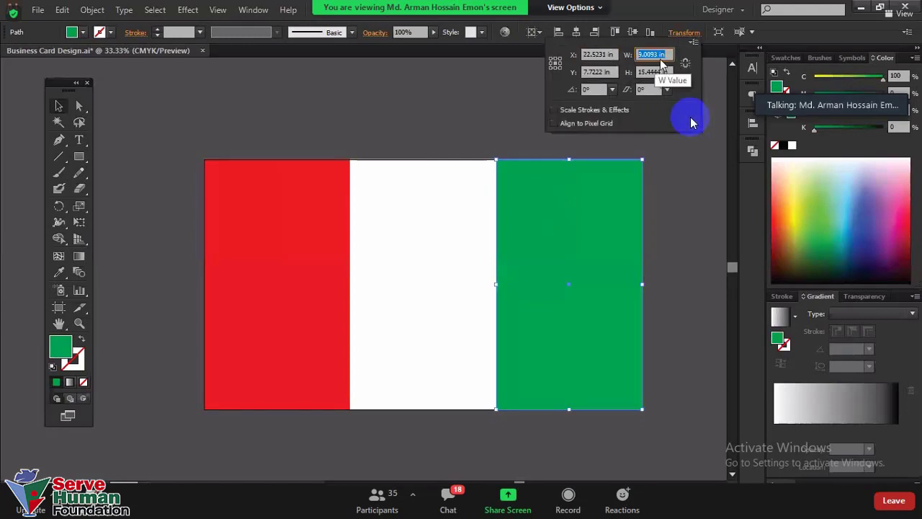
left_click(417, 207)
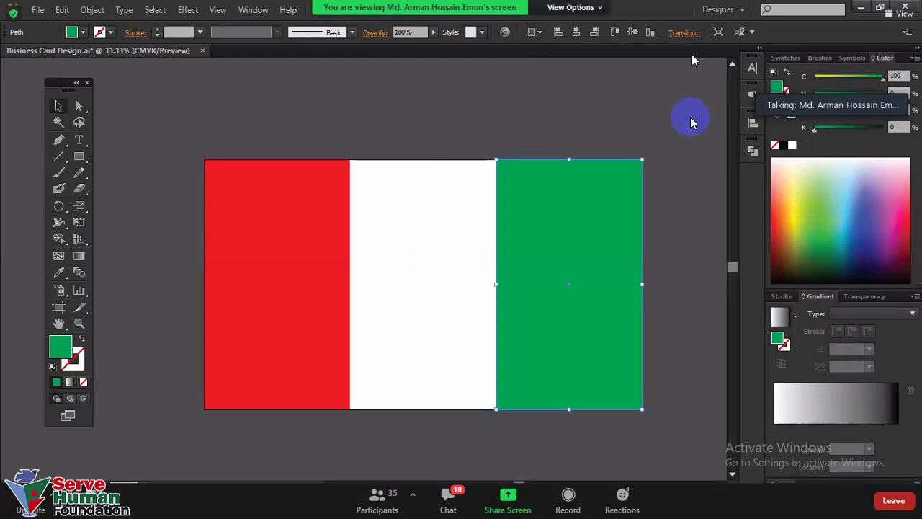
left_click(443, 181)
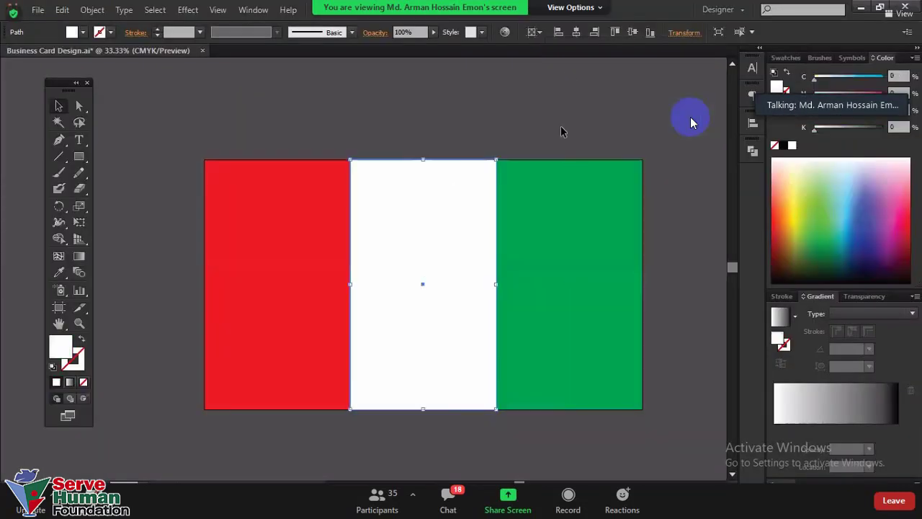
left_click(681, 32)
left_click(667, 55)
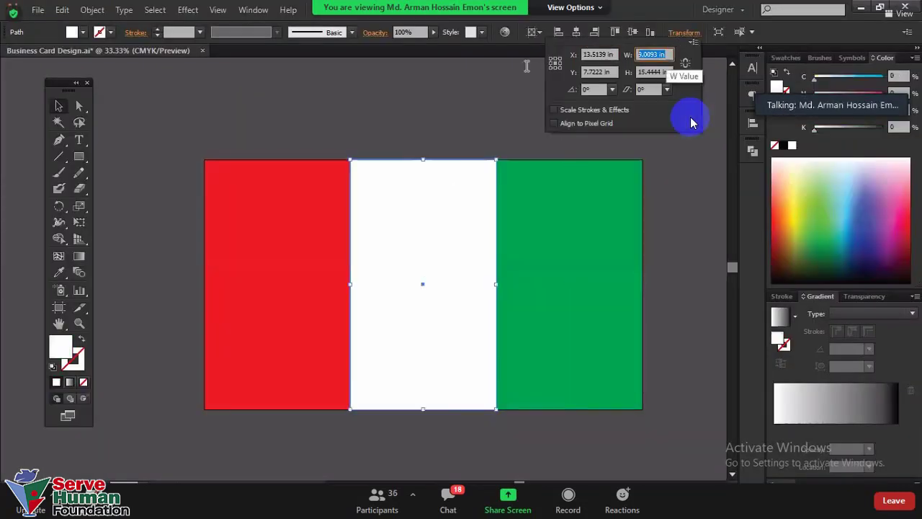
key("Escape")
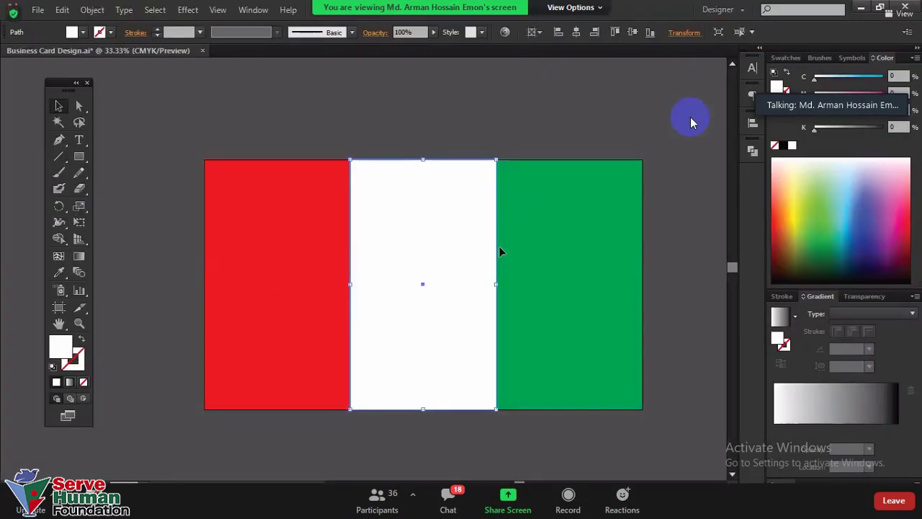
scroll(402, 150, "up", 1)
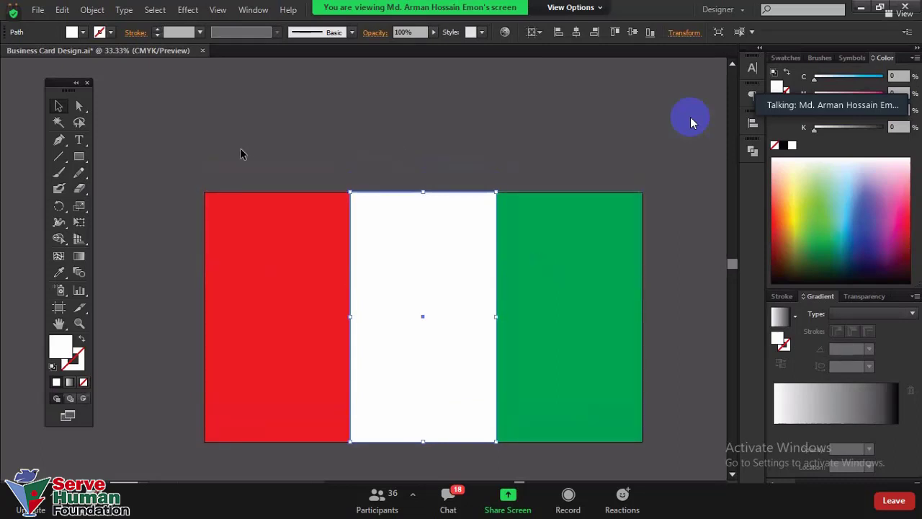
scroll(253, 178, "up", 2)
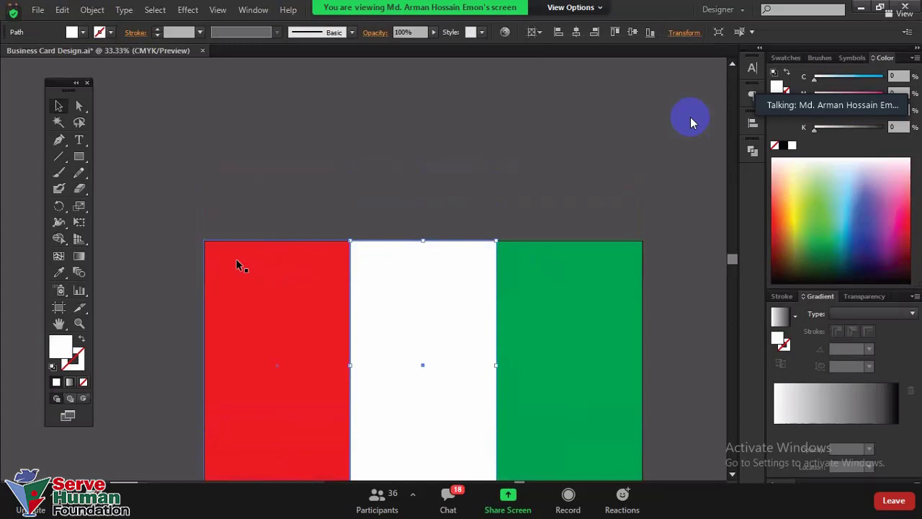
scroll(238, 265, "down", 2)
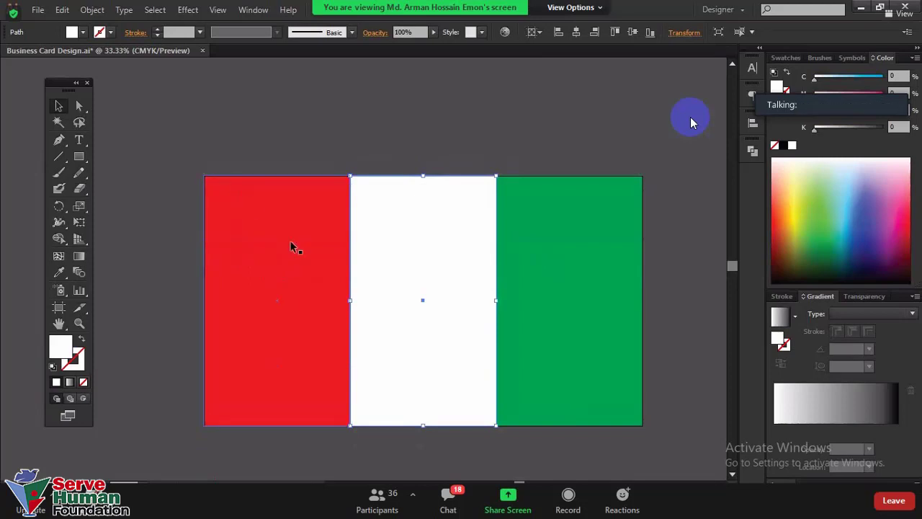
scroll(291, 242, "up", 1)
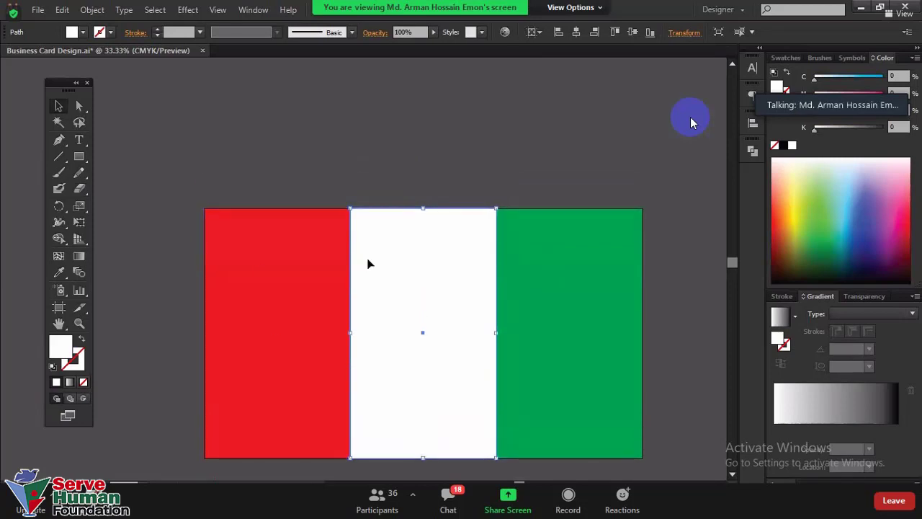
scroll(319, 256, "down", 1)
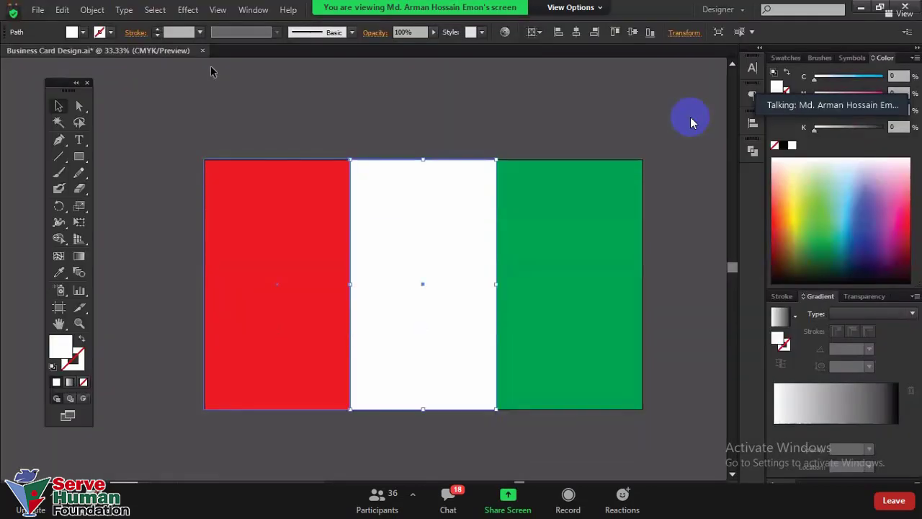
scroll(173, 130, "up", 2)
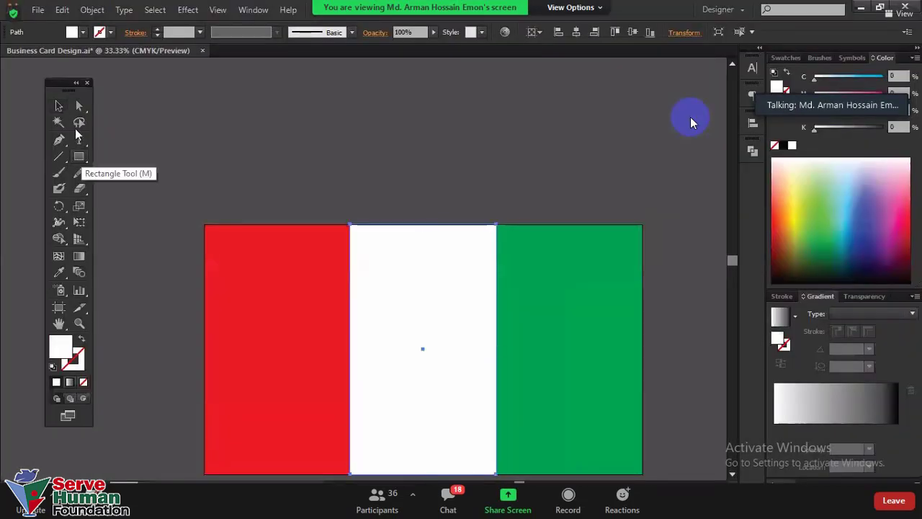
scroll(230, 186, "down", 2)
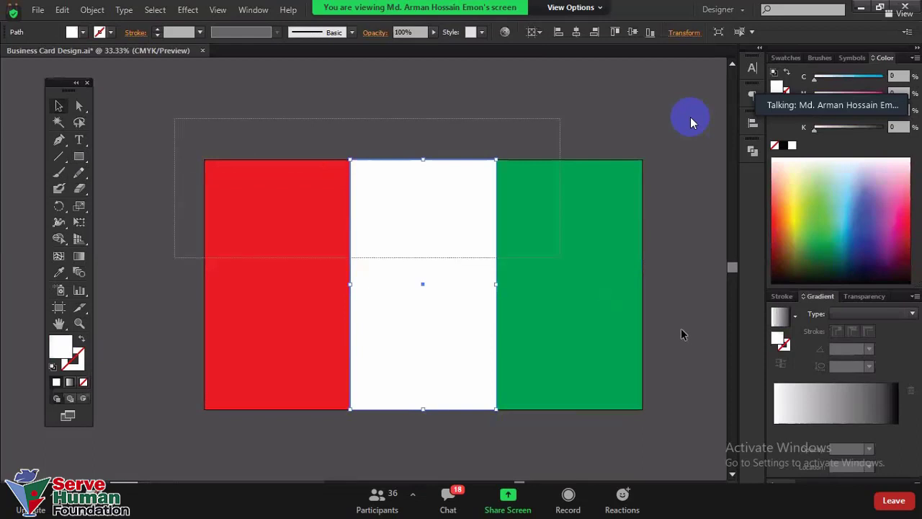
- Drag the red band down and right off the card, leaving the white and green strips in place
left_click_drag(321, 161, 686, 335)
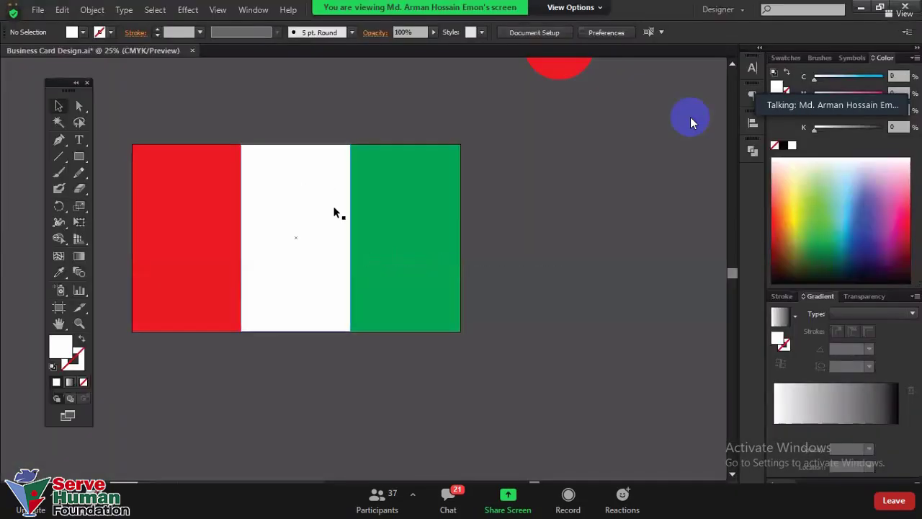
left_click_drag(180, 157, 476, 315)
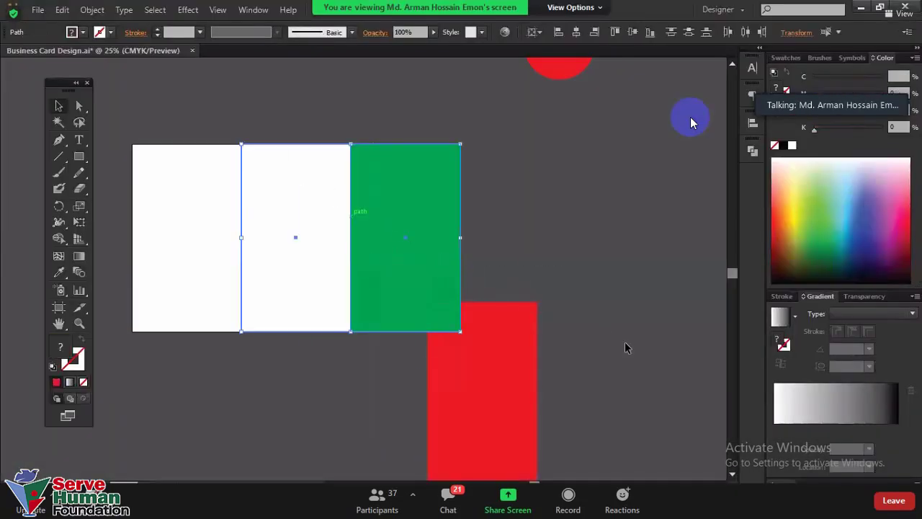